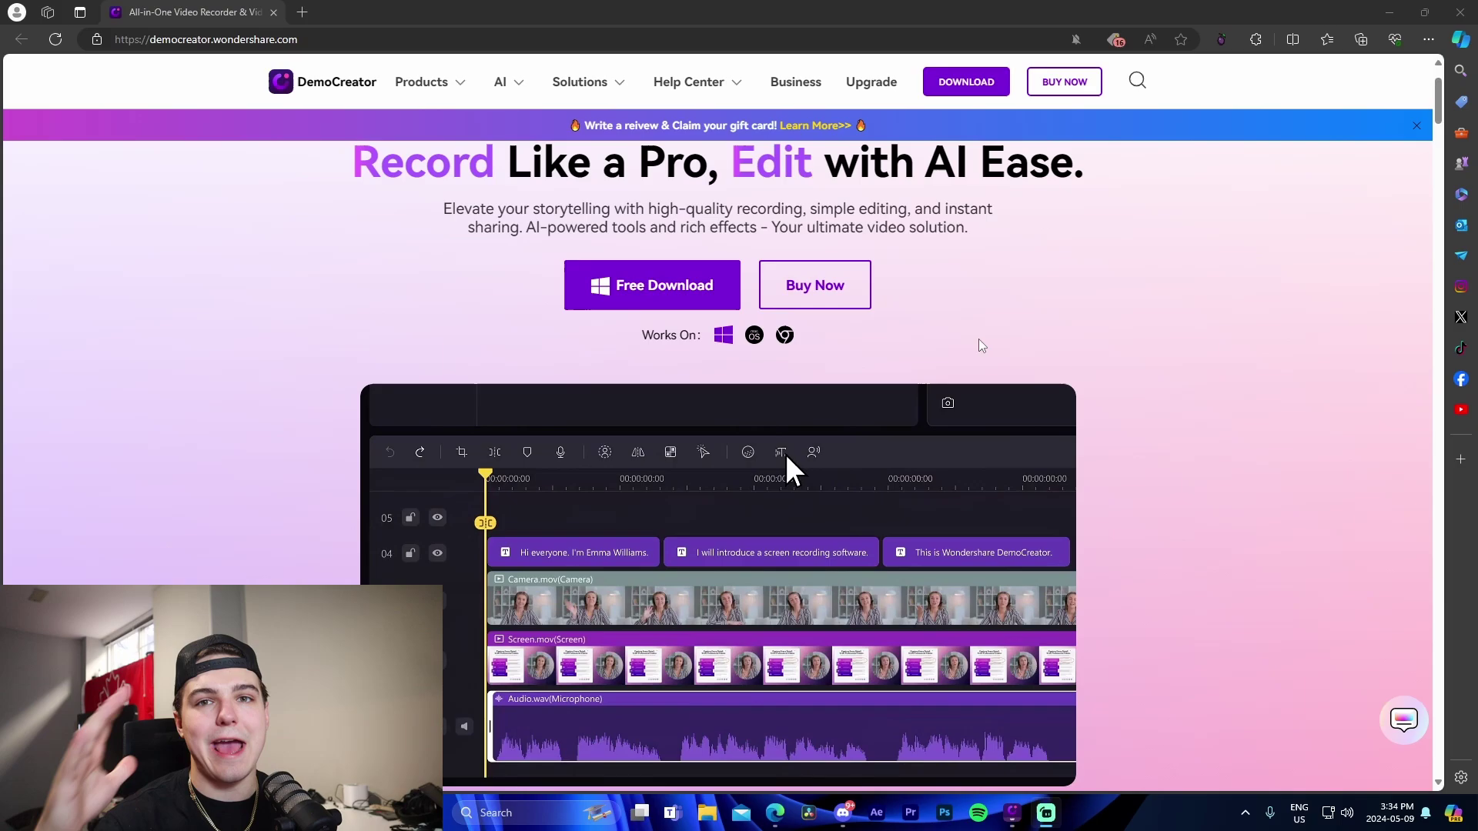
# Scroll through the DemoCreator homepage's recording, editing and AI feature sections in Edge
pyautogui.scroll(2, 510, 204)
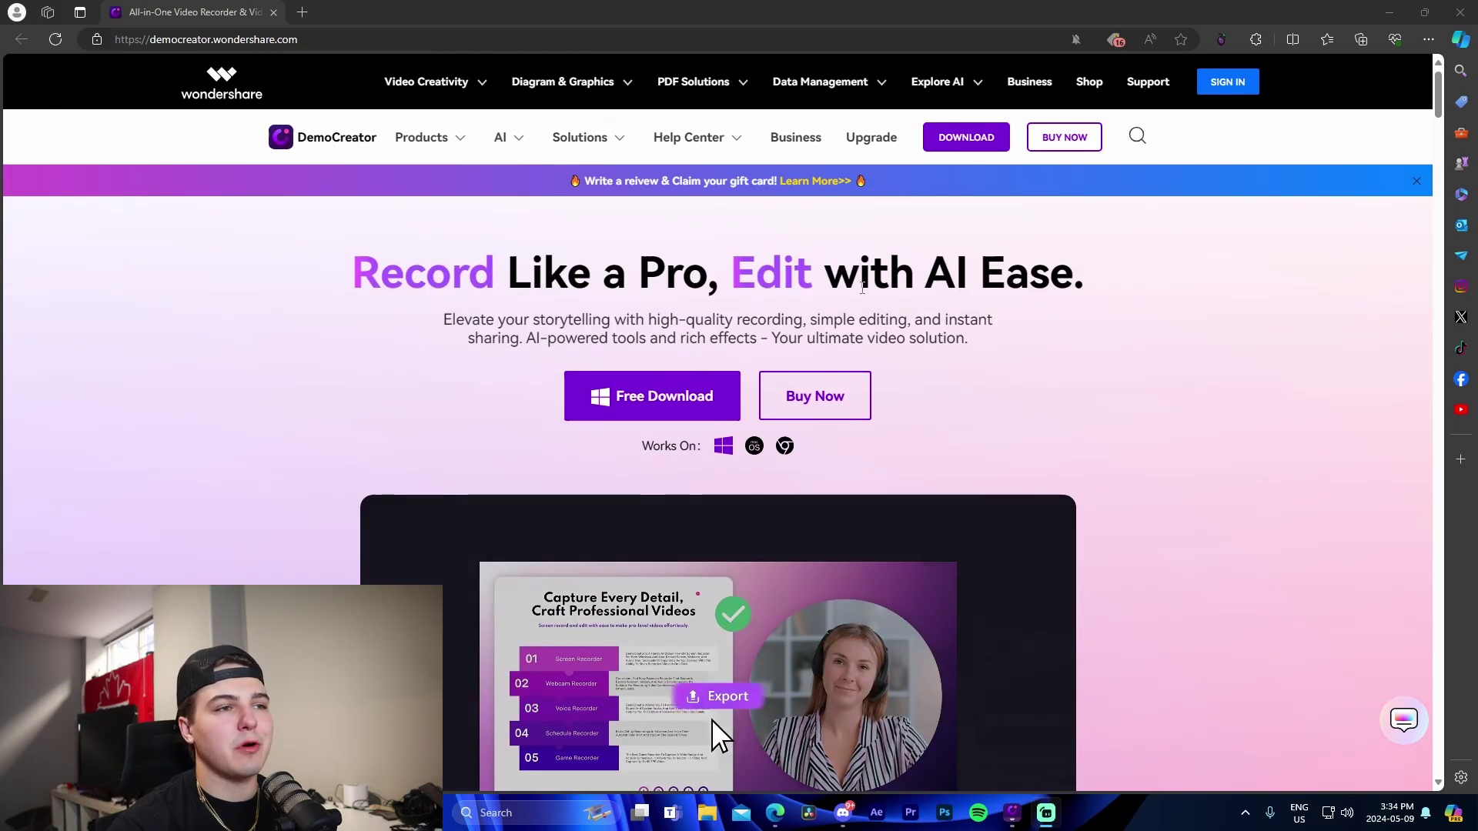
pyautogui.scroll(-10, 896, 322)
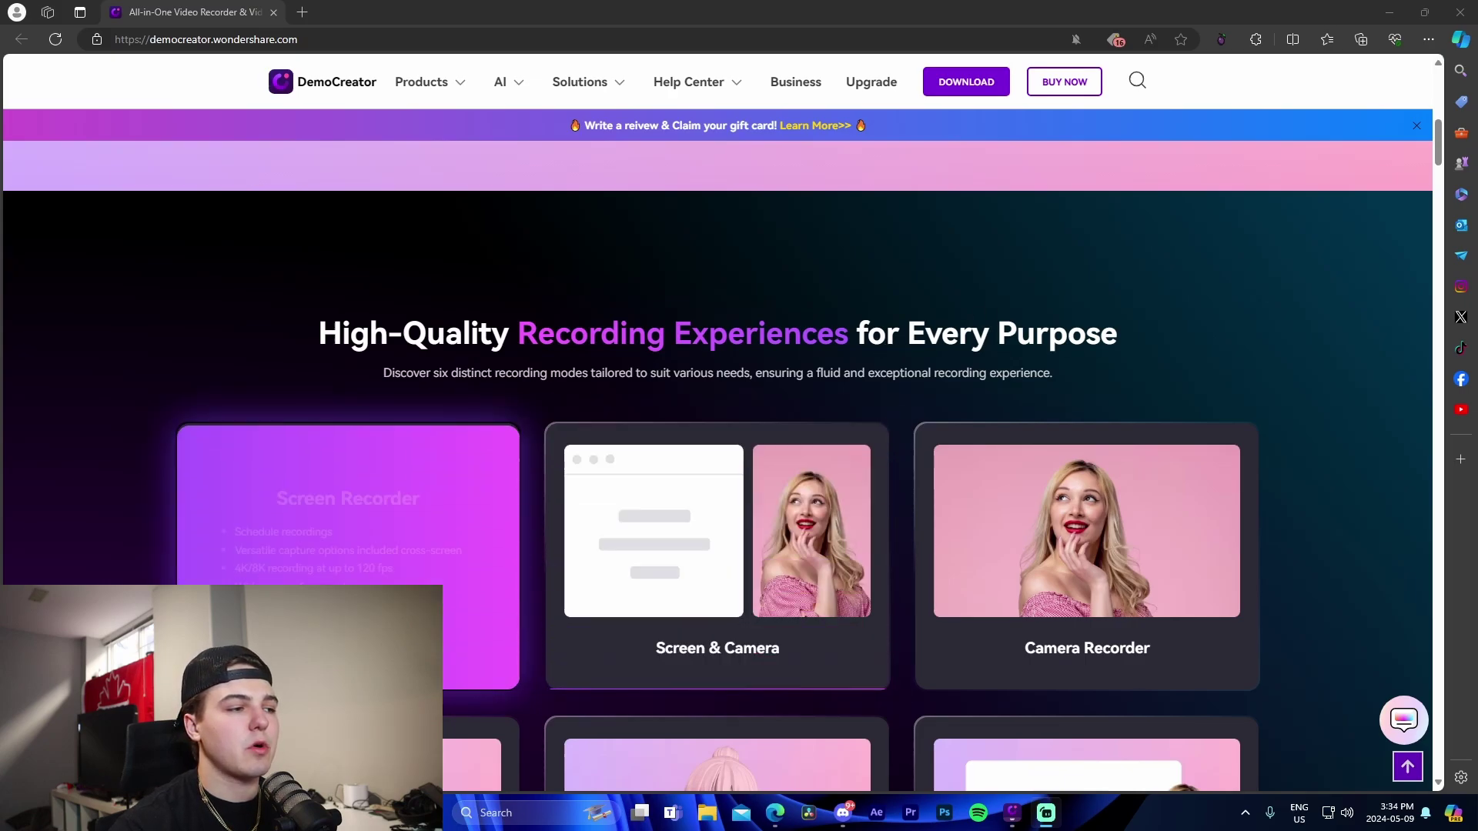
pyautogui.scroll(-1, 493, 573)
pyautogui.scroll(-2, 1371, 426)
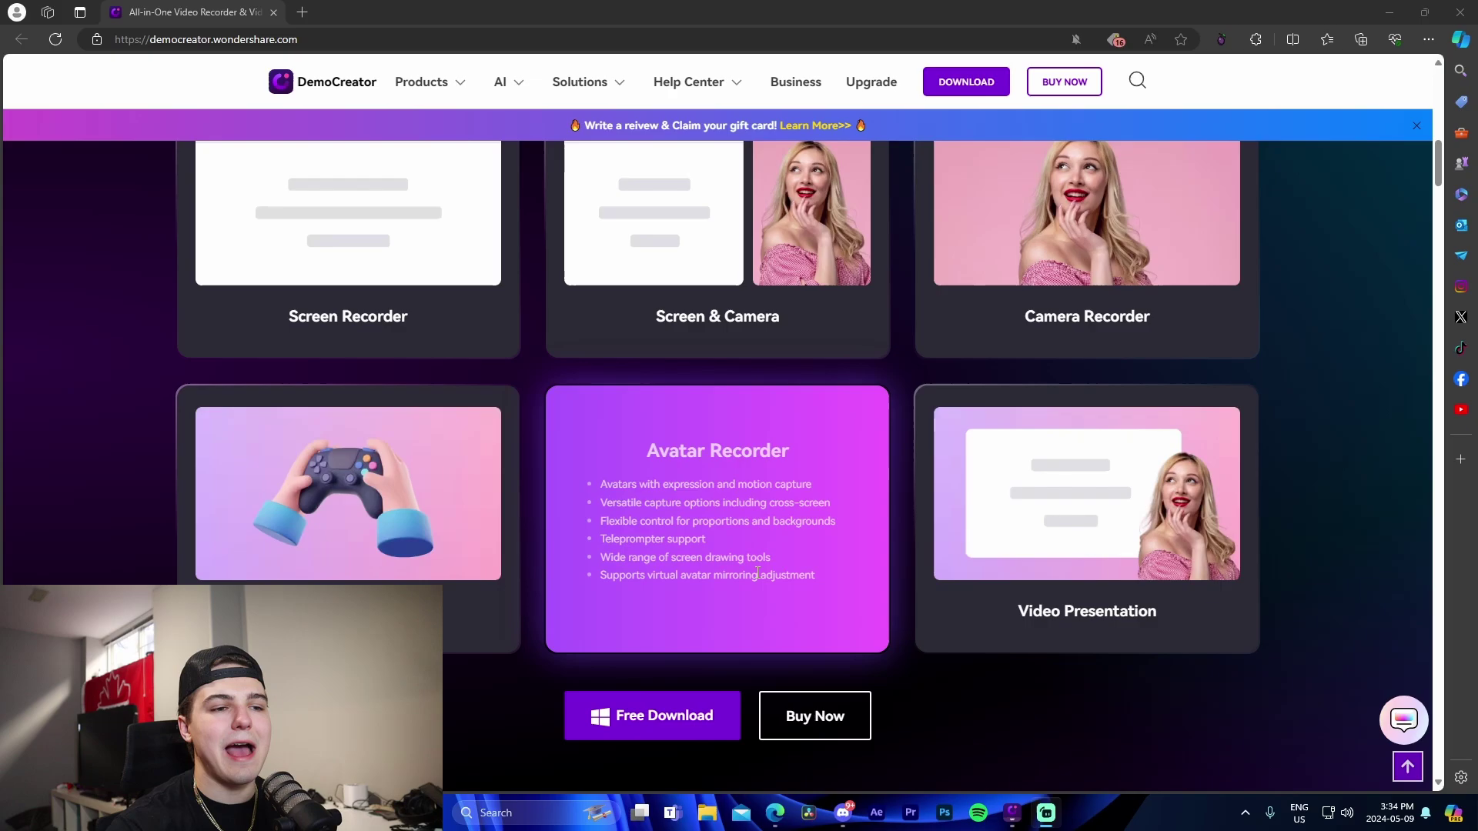
pyautogui.scroll(-1, 1353, 602)
pyautogui.scroll(-6, 1353, 602)
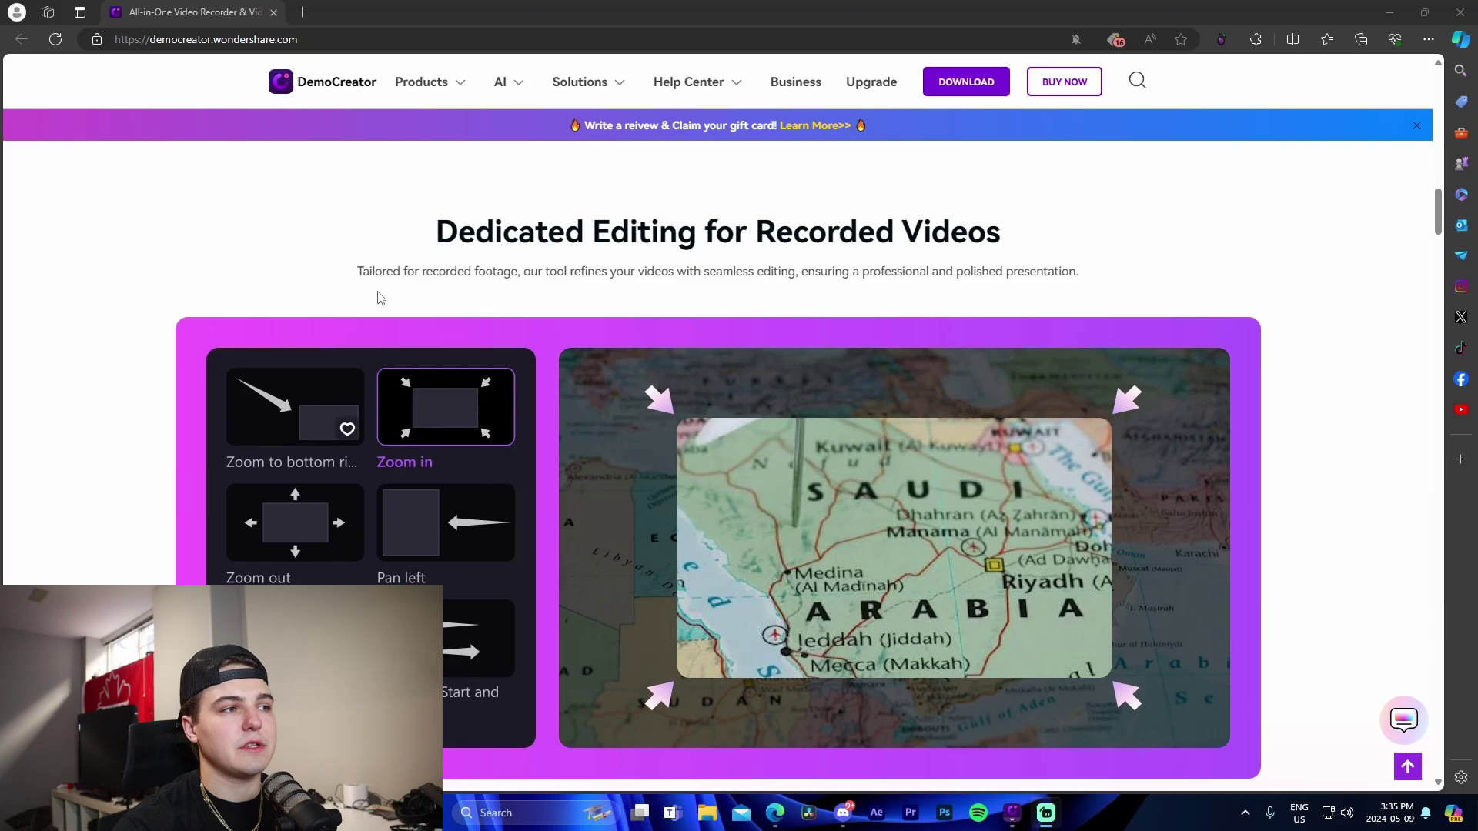
pyautogui.scroll(-3, 454, 539)
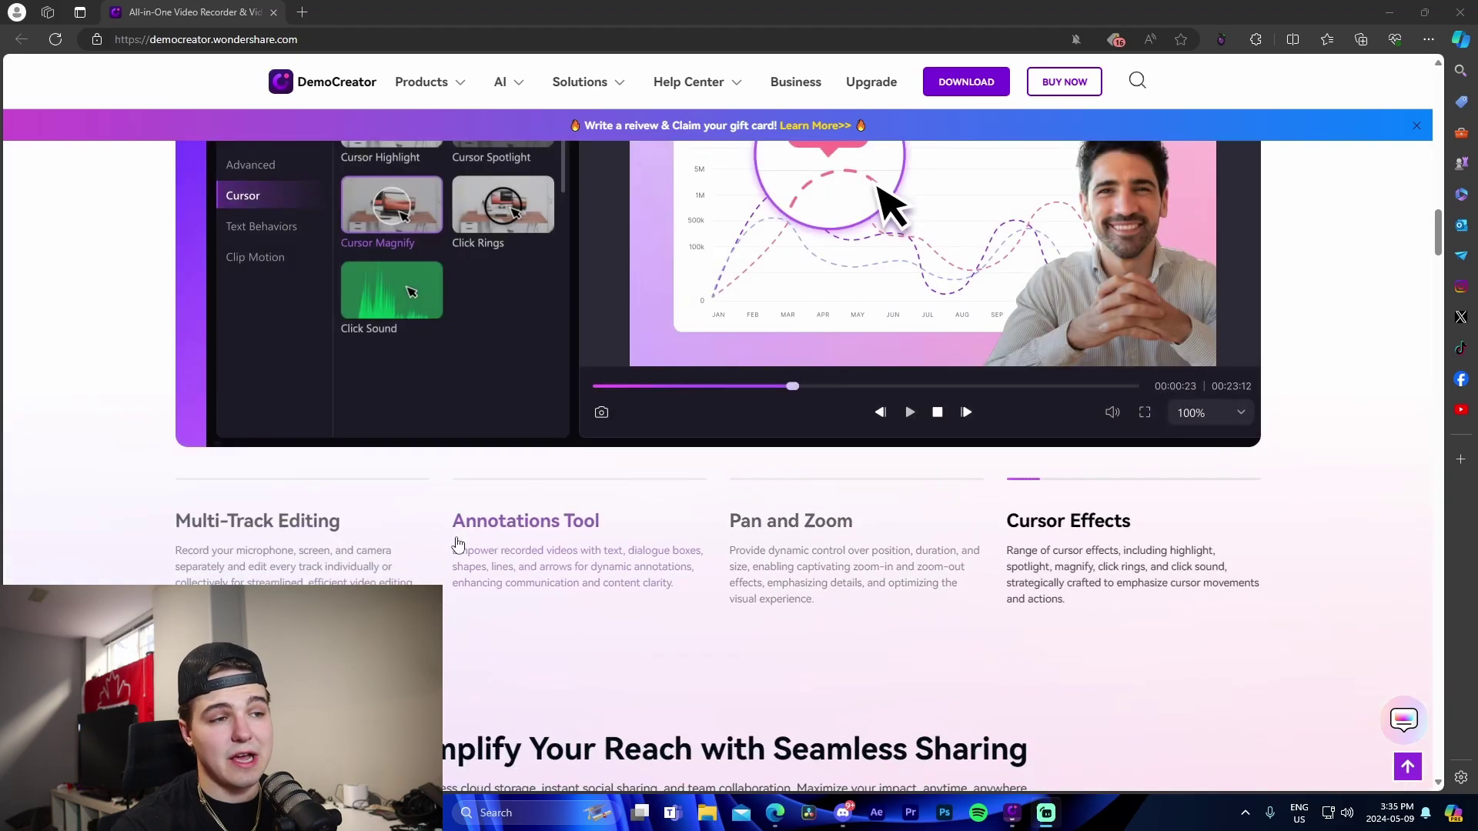
pyautogui.scroll(-5, 457, 544)
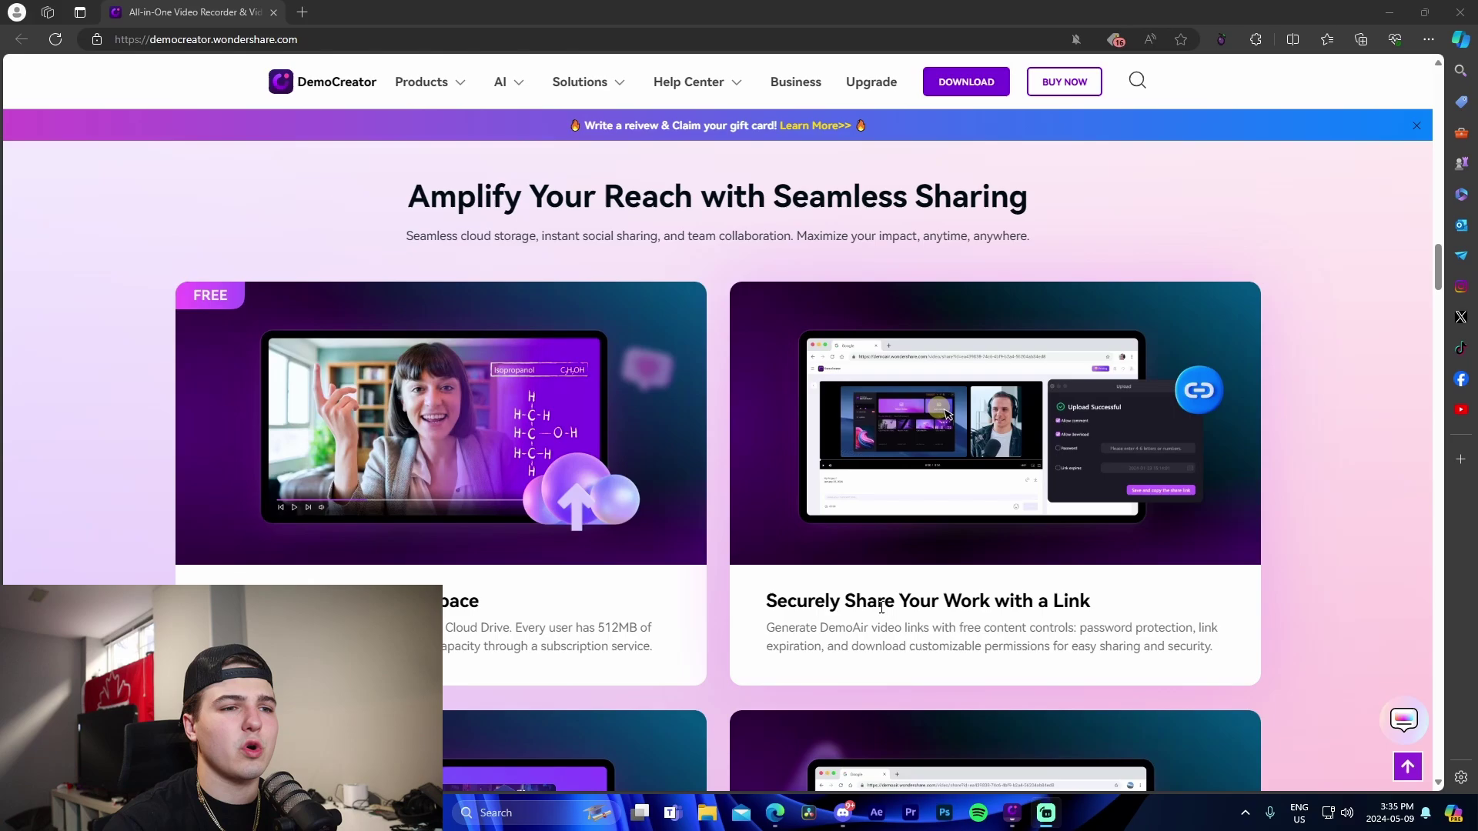
pyautogui.scroll(-5, 881, 607)
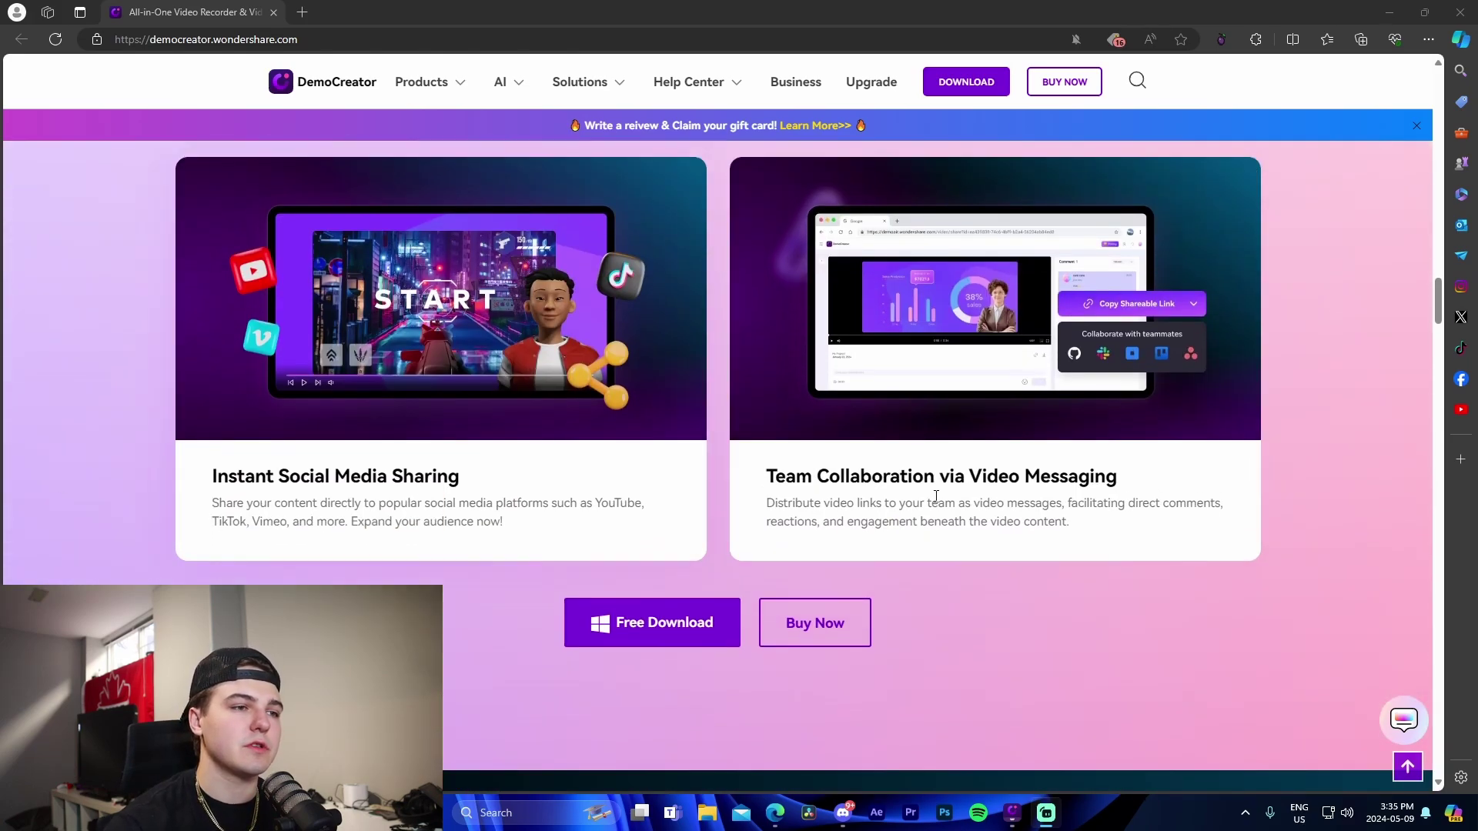
pyautogui.scroll(-15, 590, 546)
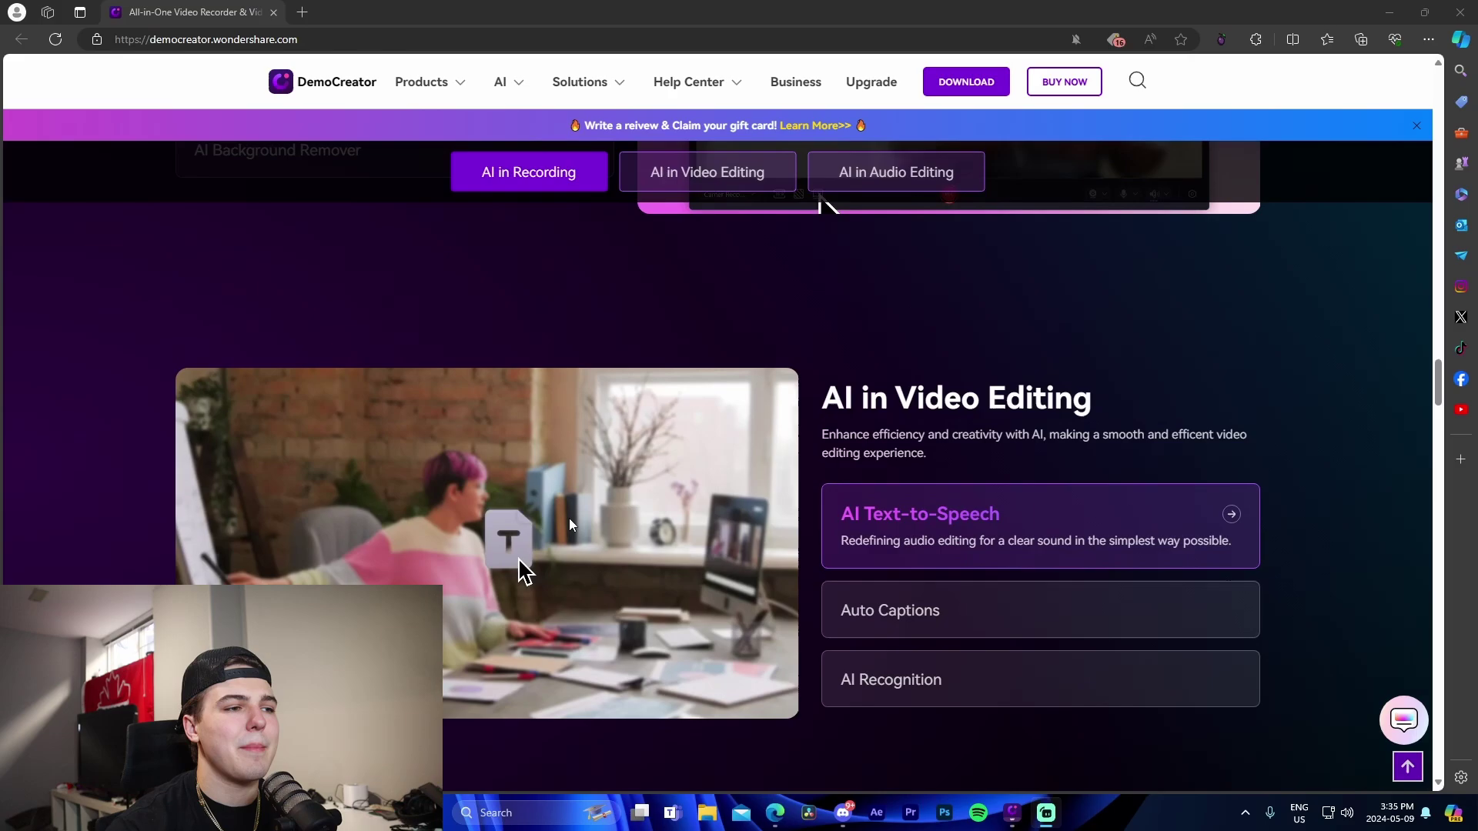
pyautogui.scroll(5, 576, 517)
pyautogui.scroll(4, 595, 529)
pyautogui.scroll(-14, 585, 539)
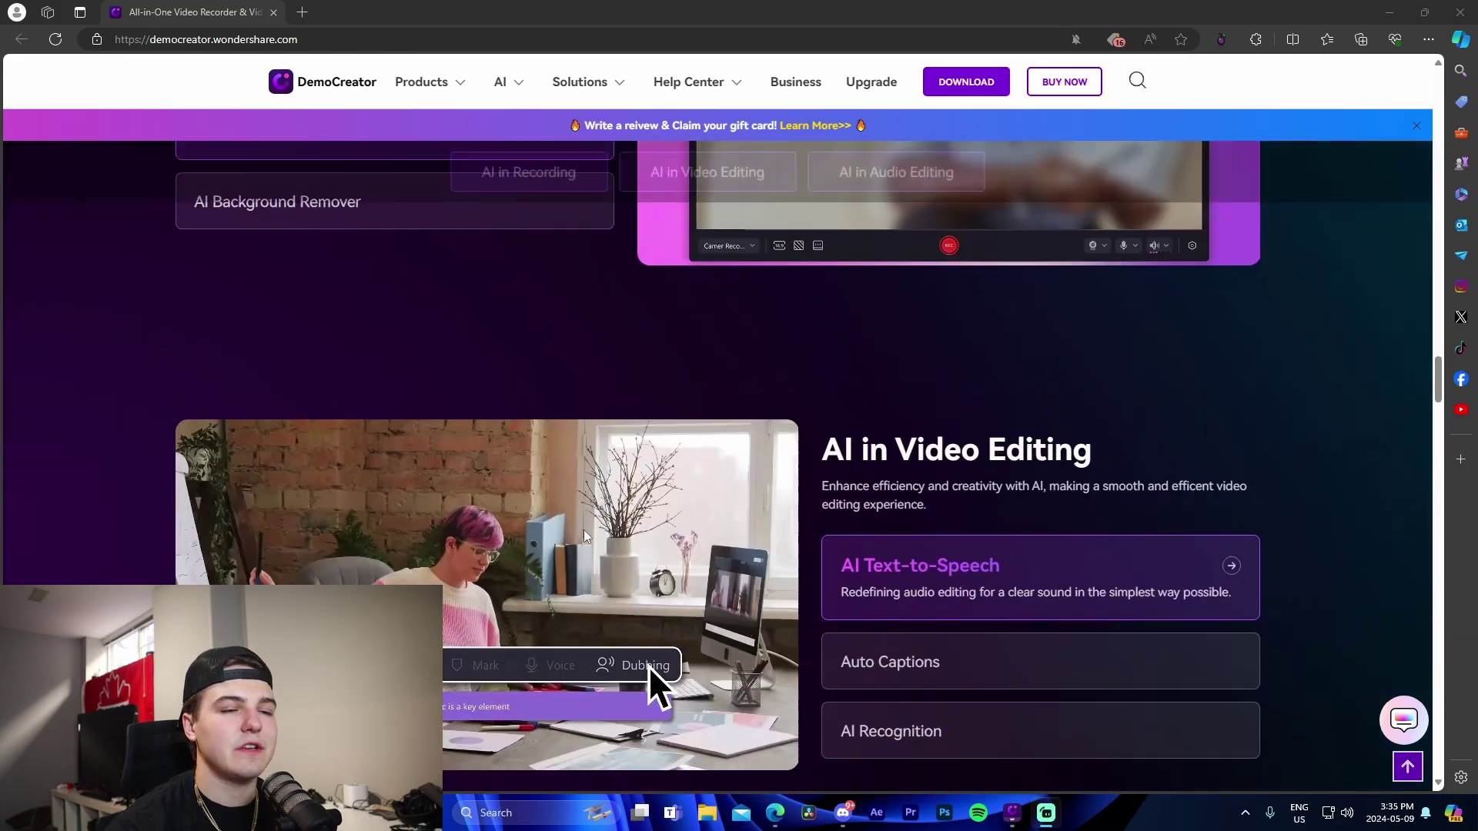
pyautogui.scroll(-15, 590, 559)
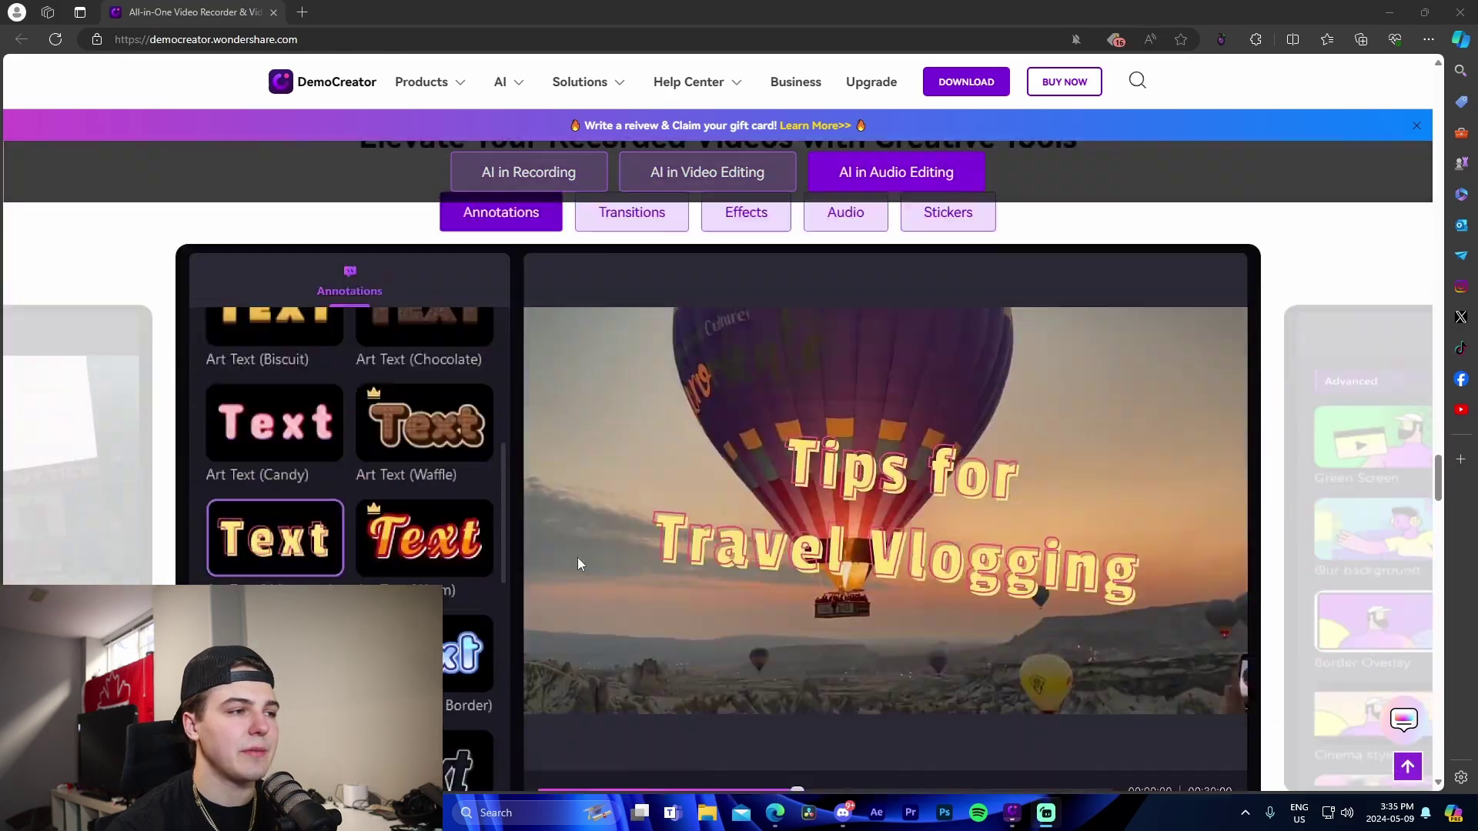
pyautogui.scroll(-4, 594, 563)
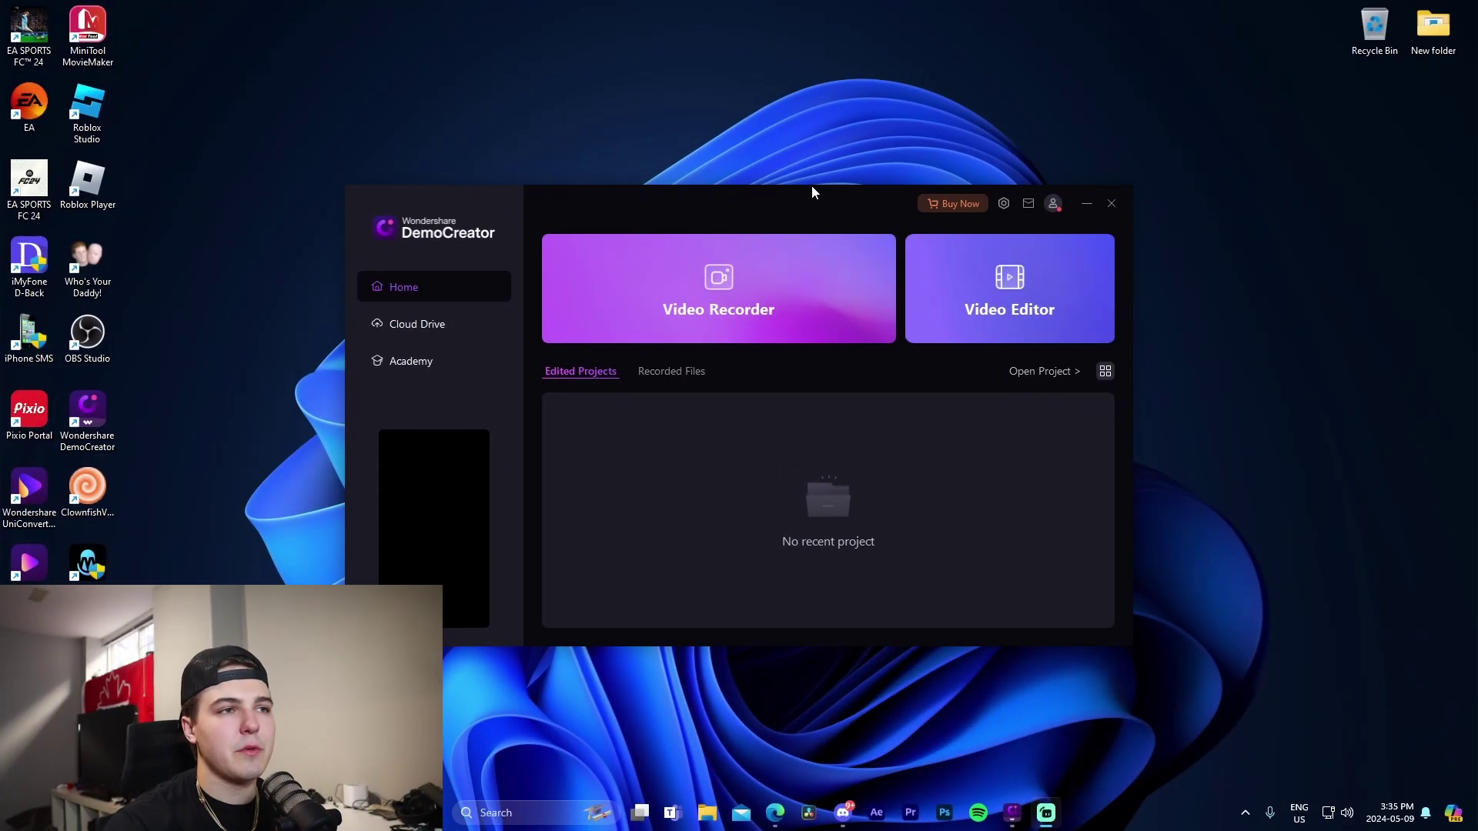
# Nudge the DemoCreator window right and choose Video Recorder to see the recording modes
pyautogui.moveTo(822, 199); pyautogui.dragTo(889, 206)
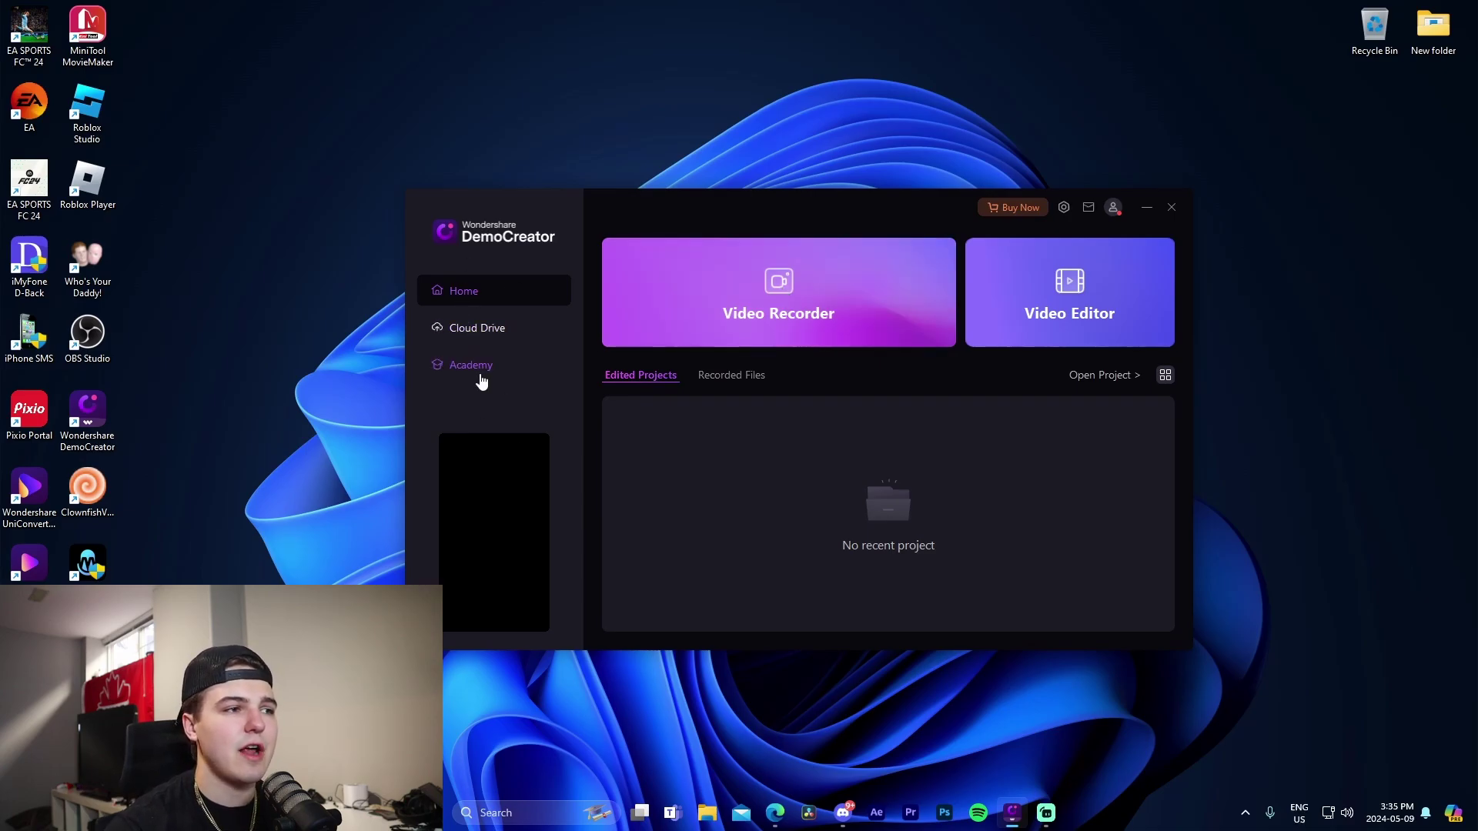
pyautogui.click(764, 318)
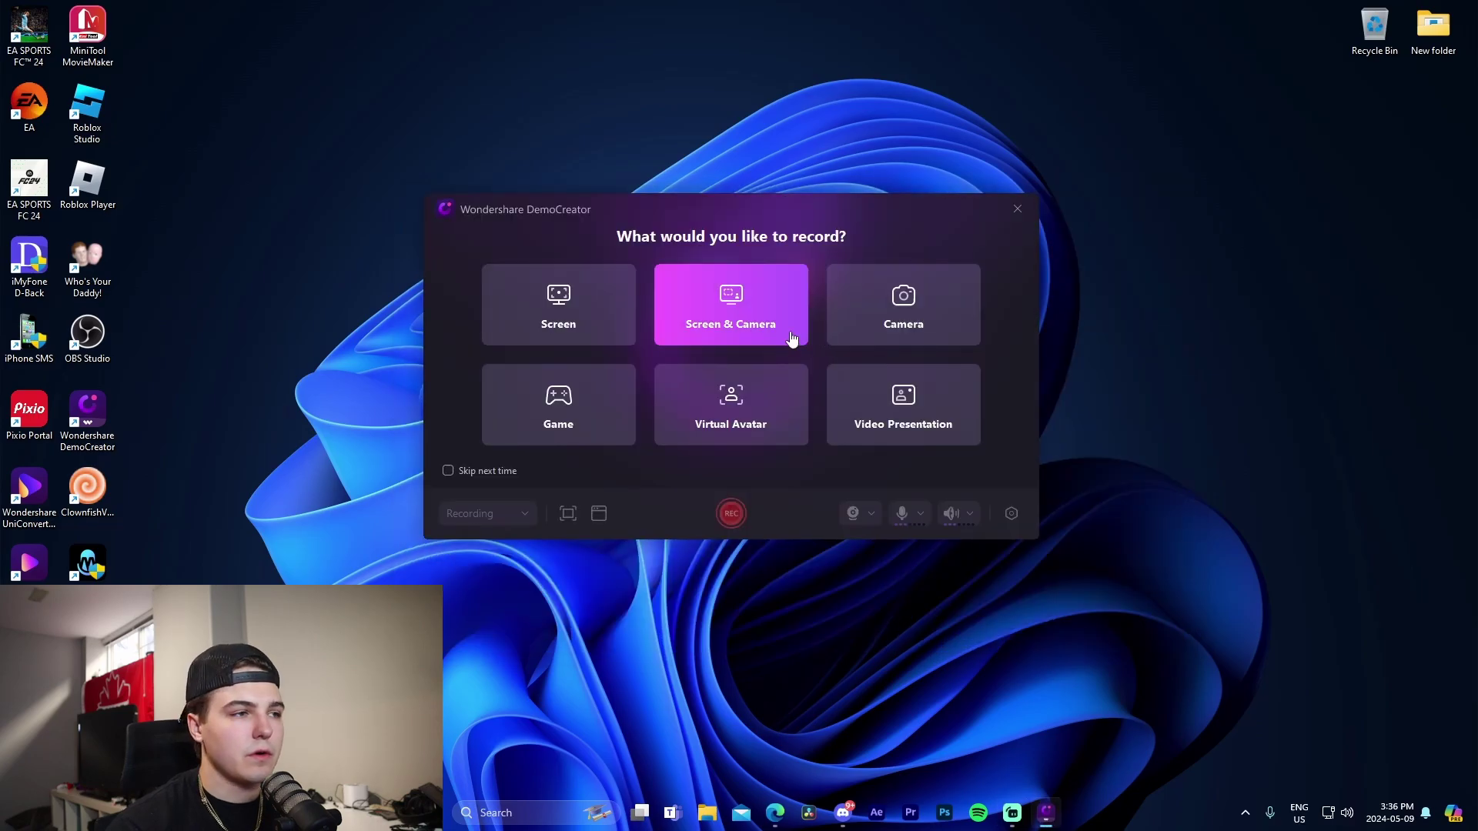
# Choose Screen recording and set the capture area to 1920 × 1080, leaving capture options unchanged
pyautogui.click(560, 291)
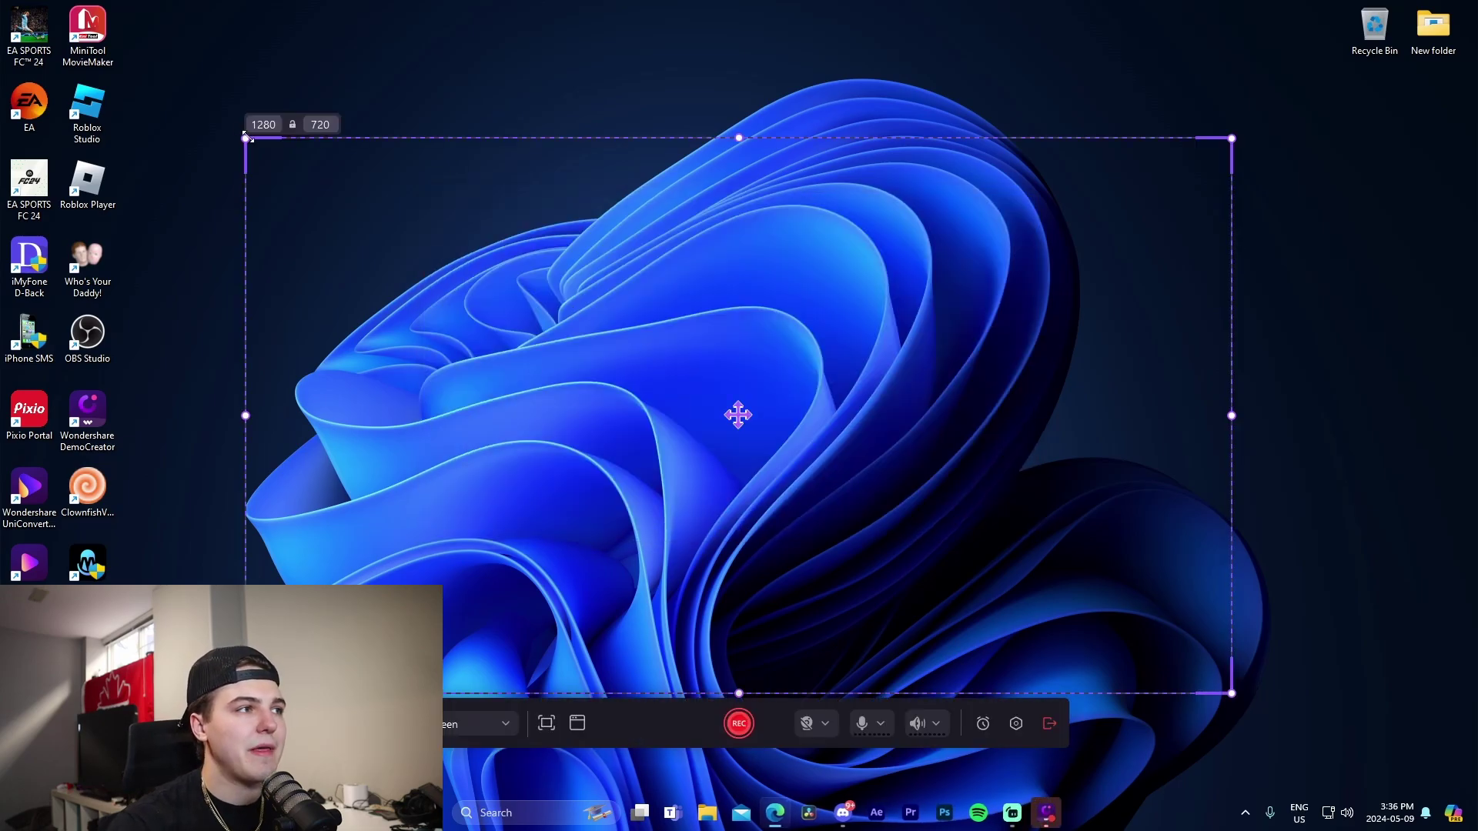
pyautogui.moveTo(244, 139); pyautogui.dragTo(3, 2)
pyautogui.doubleClick(13, 21)
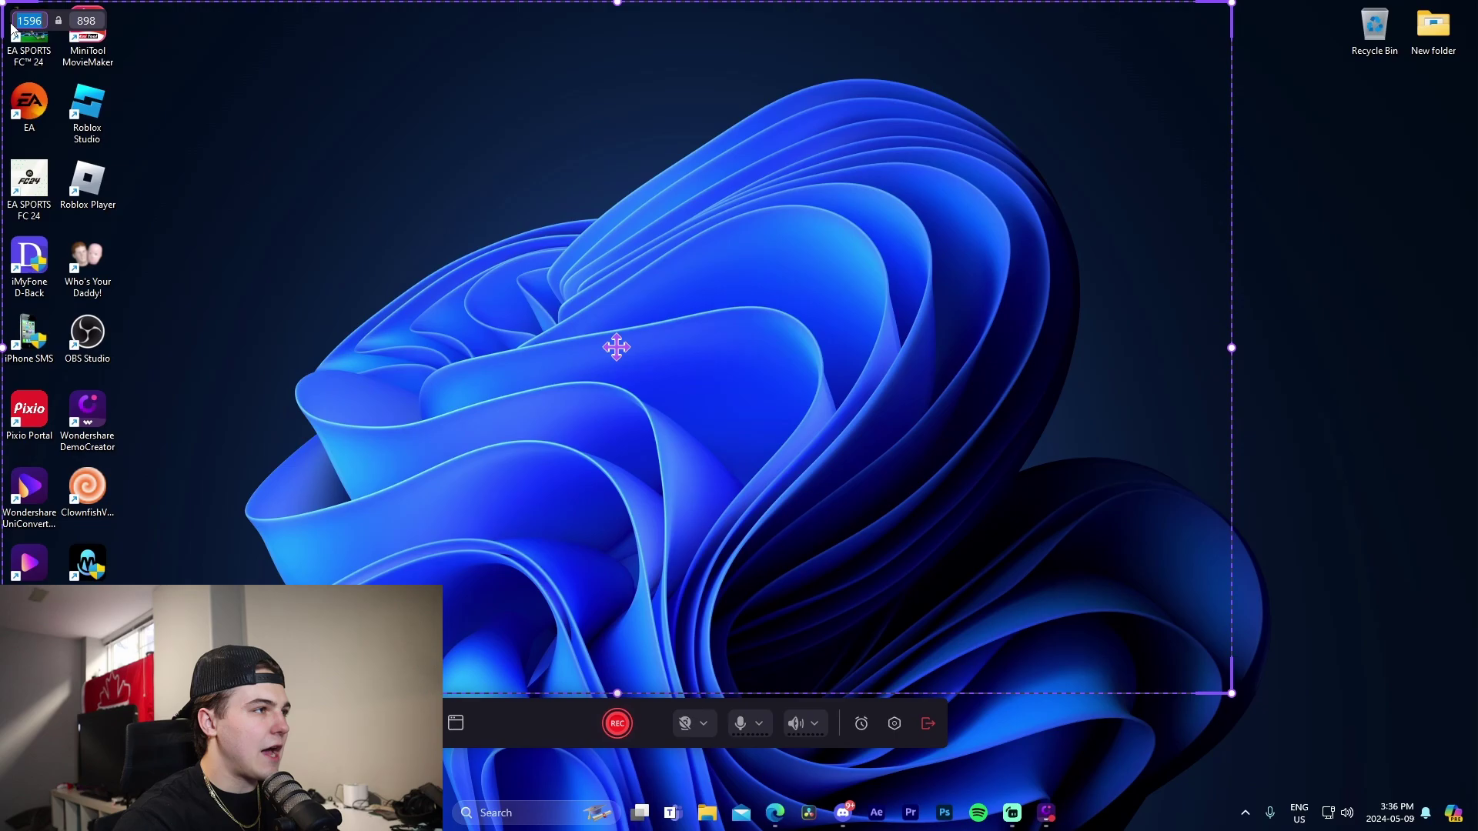
pyautogui.write('1920')
pyautogui.press('Tab')
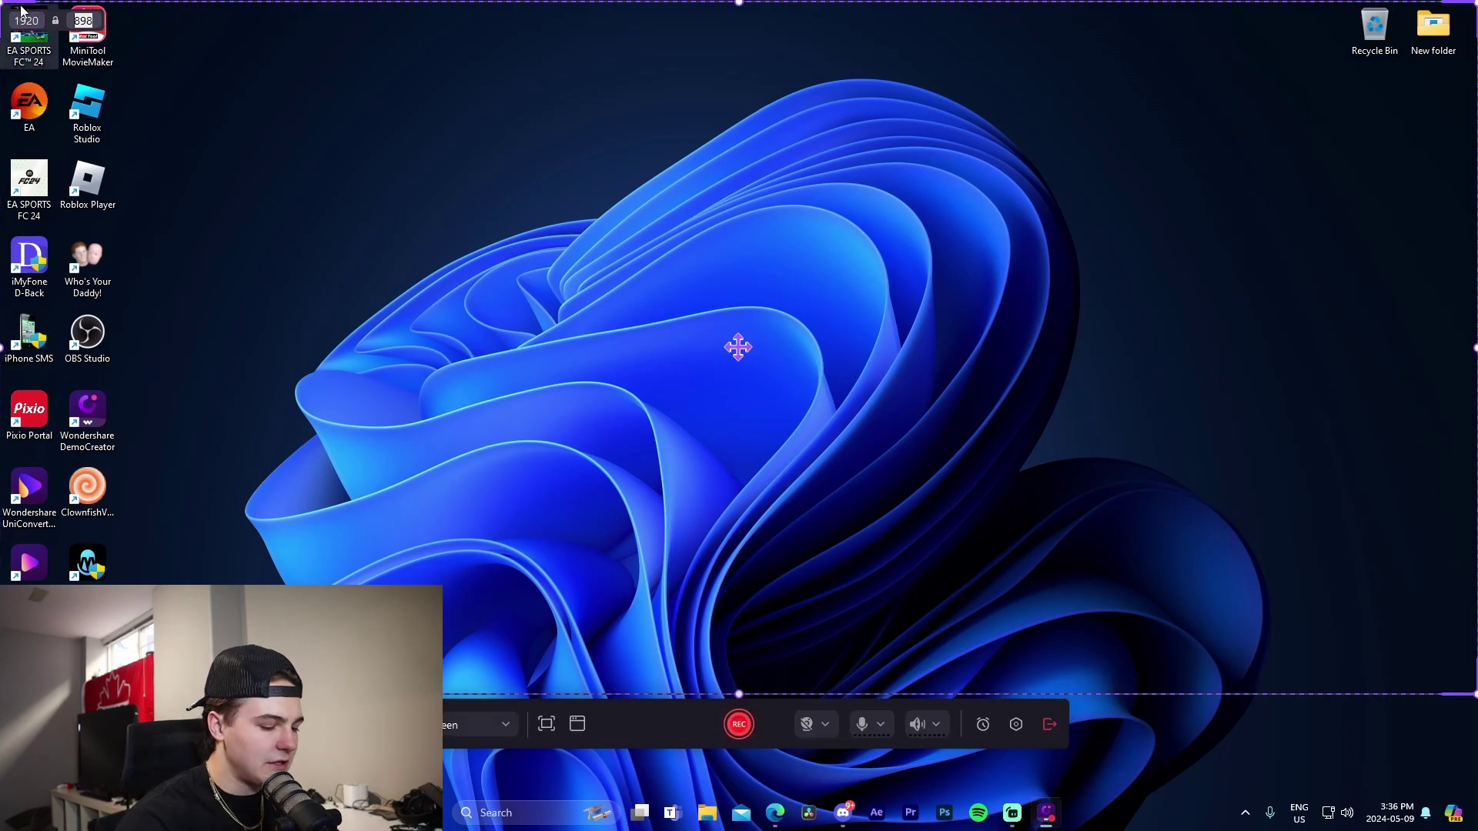
pyautogui.write('1080')
pyautogui.press('Return')
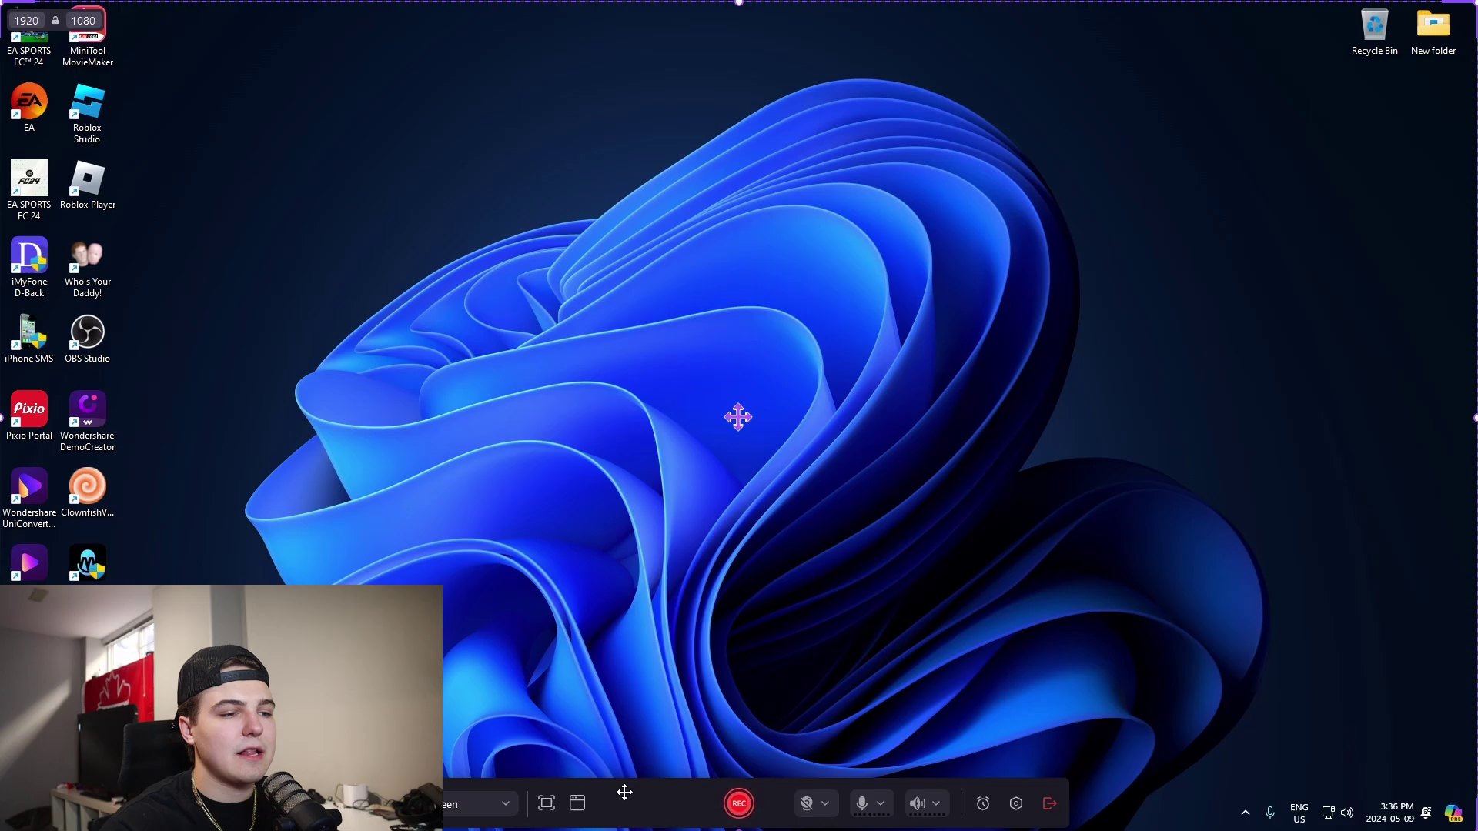
pyautogui.click(502, 805)
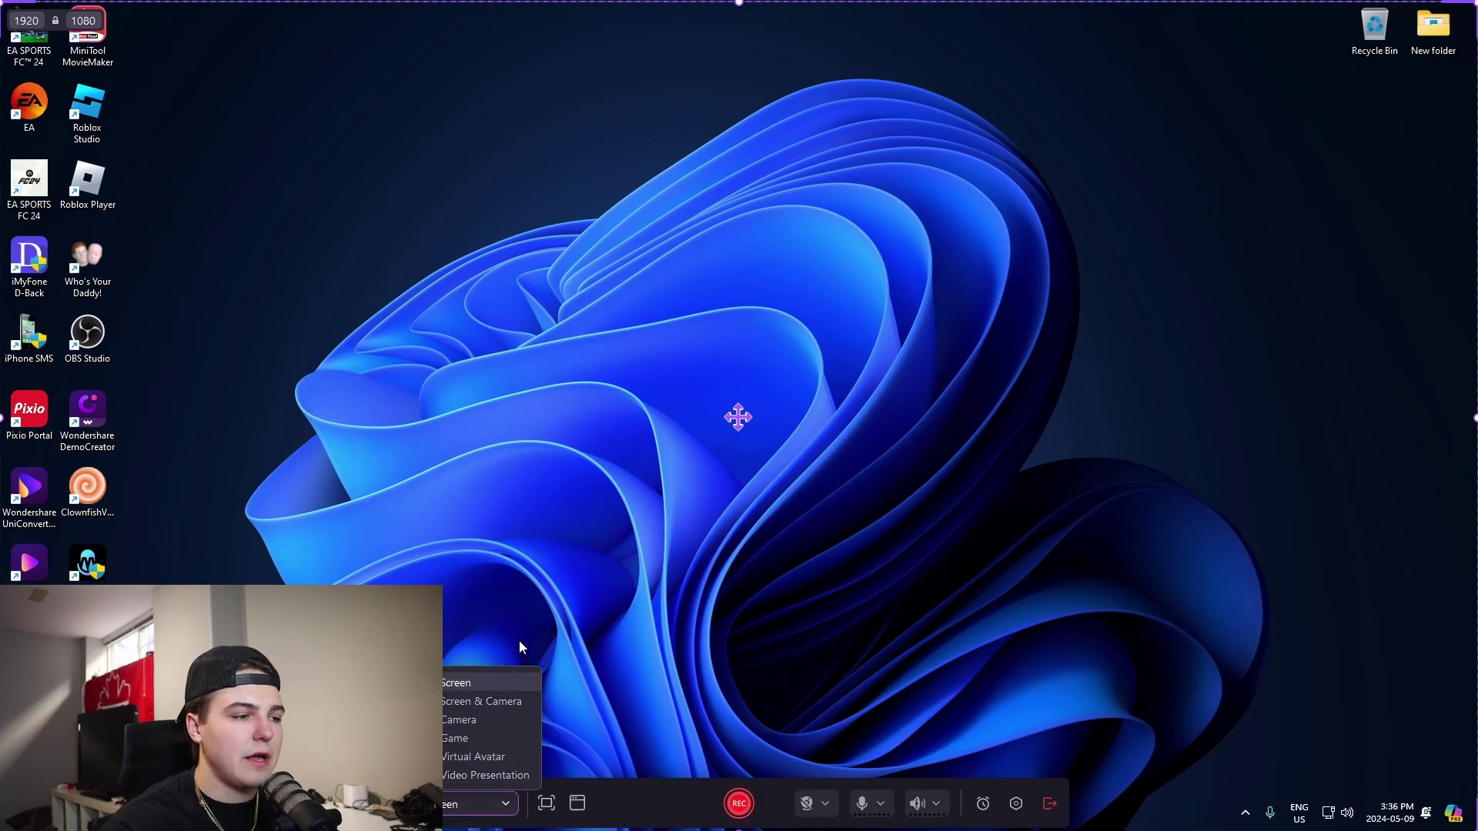
pyautogui.click(597, 807)
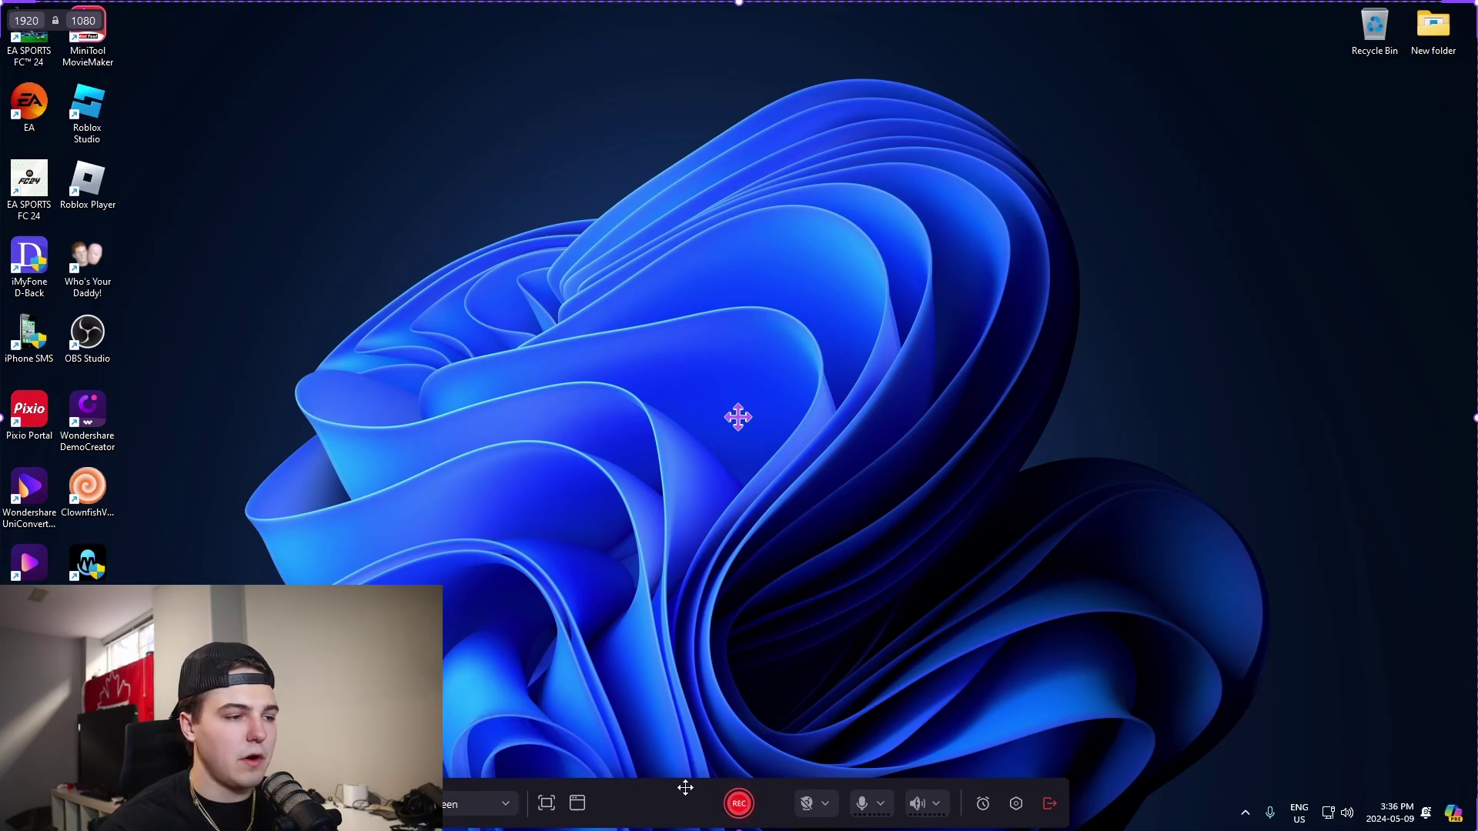
pyautogui.click(825, 809)
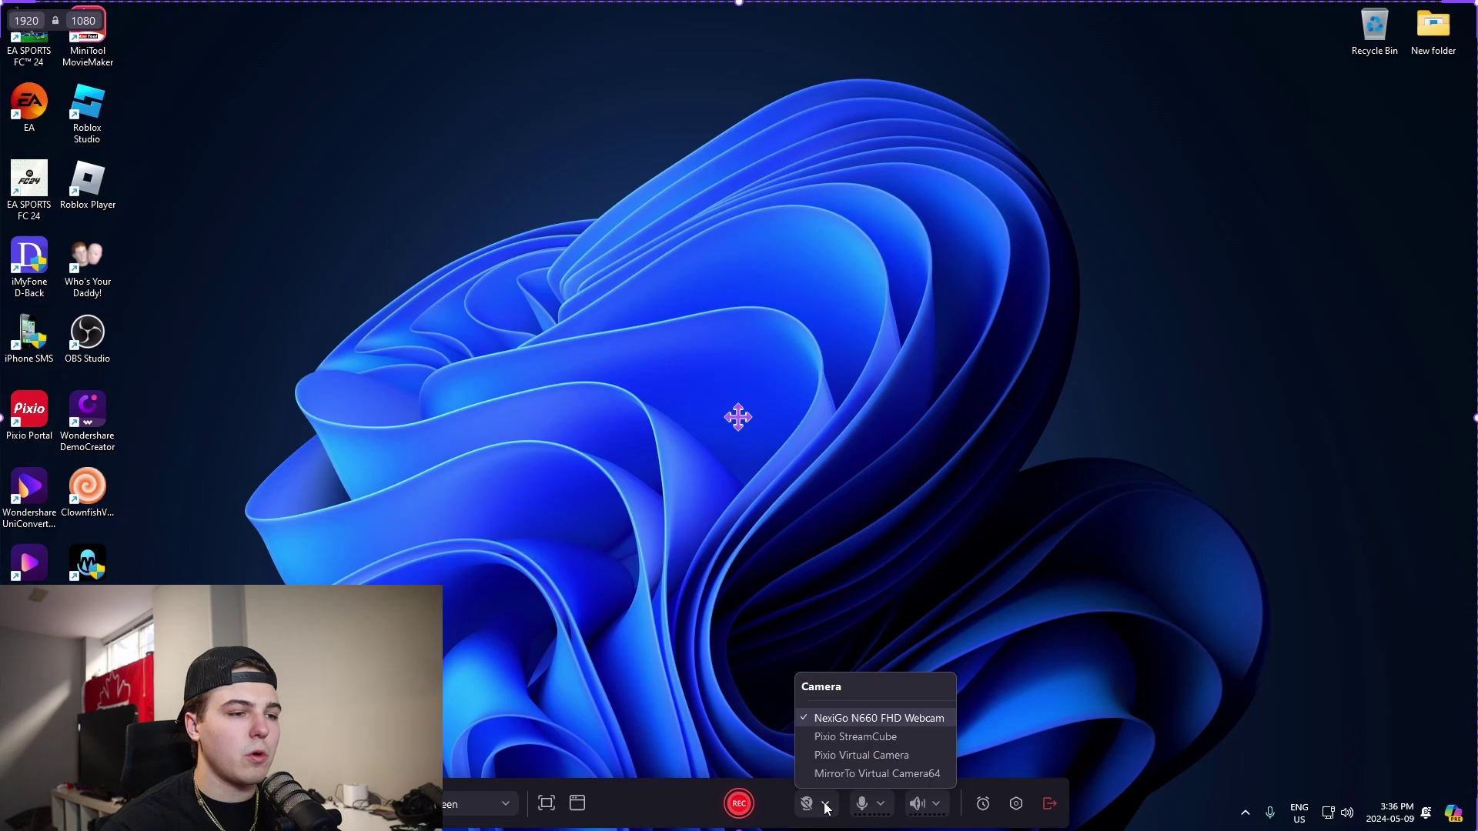
pyautogui.click(847, 739)
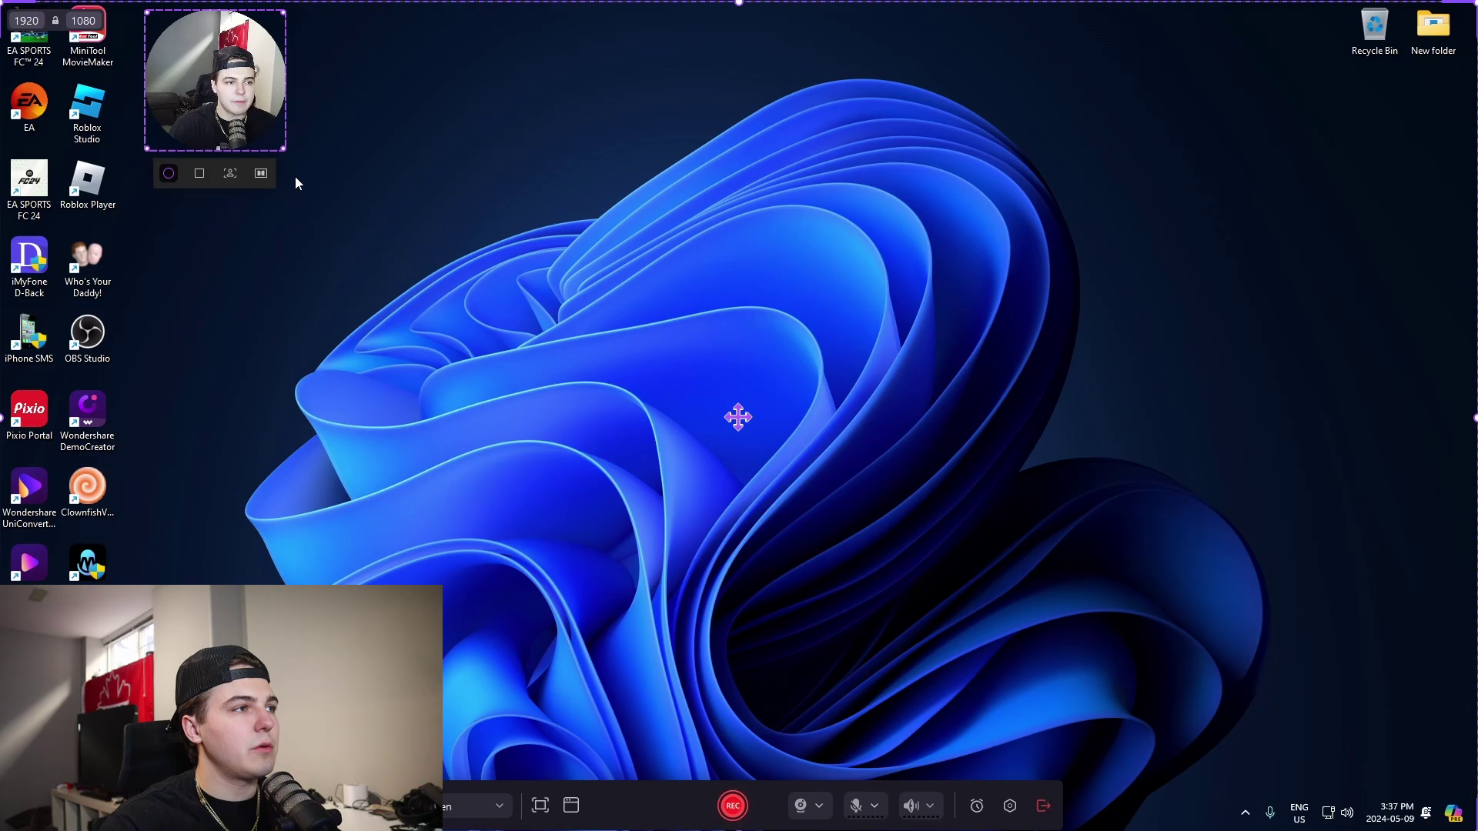
pyautogui.moveTo(305, 183); pyautogui.dragTo(535, 442)
pyautogui.click(311, 516)
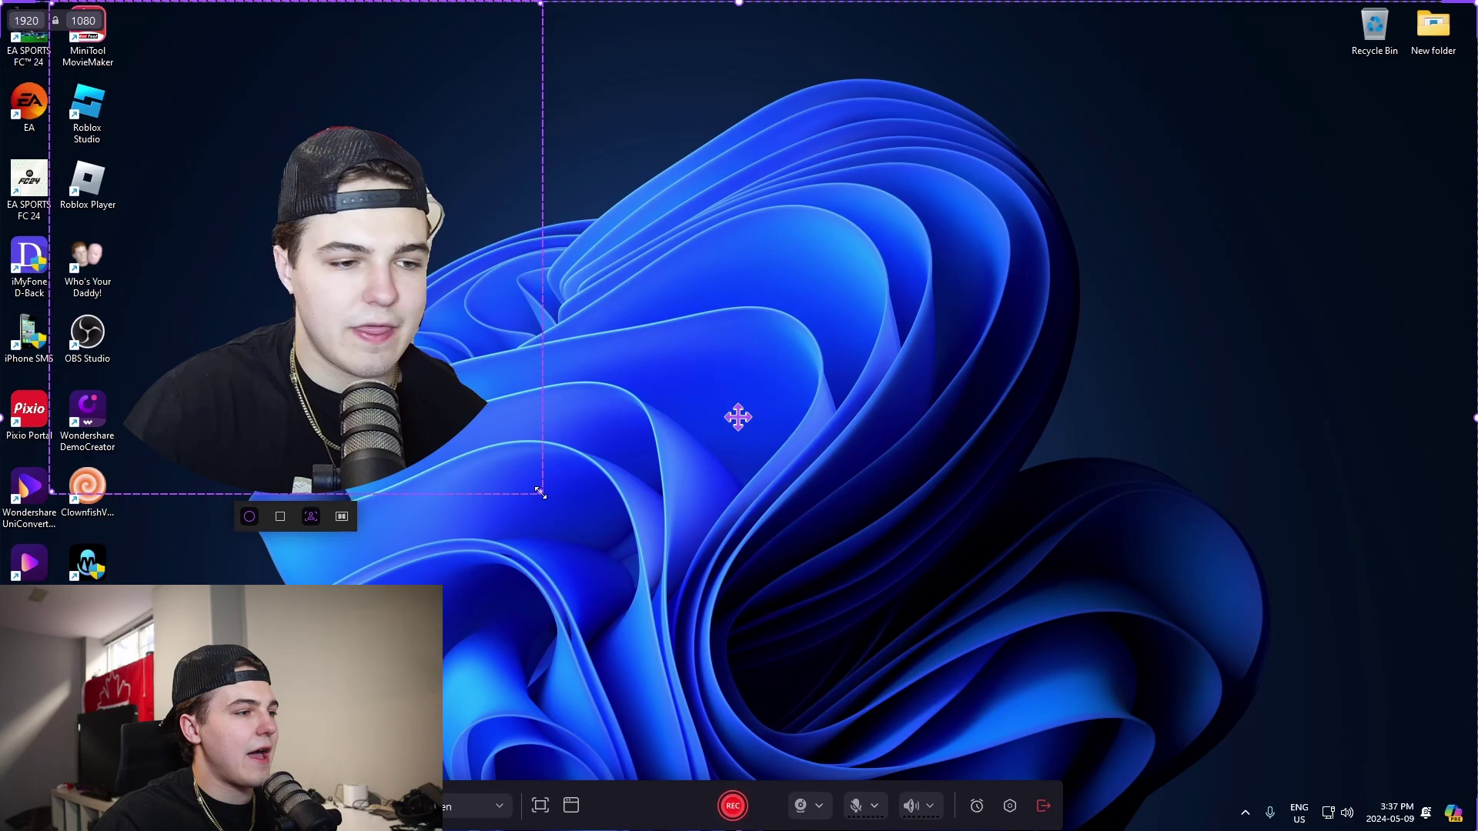
pyautogui.click(312, 515)
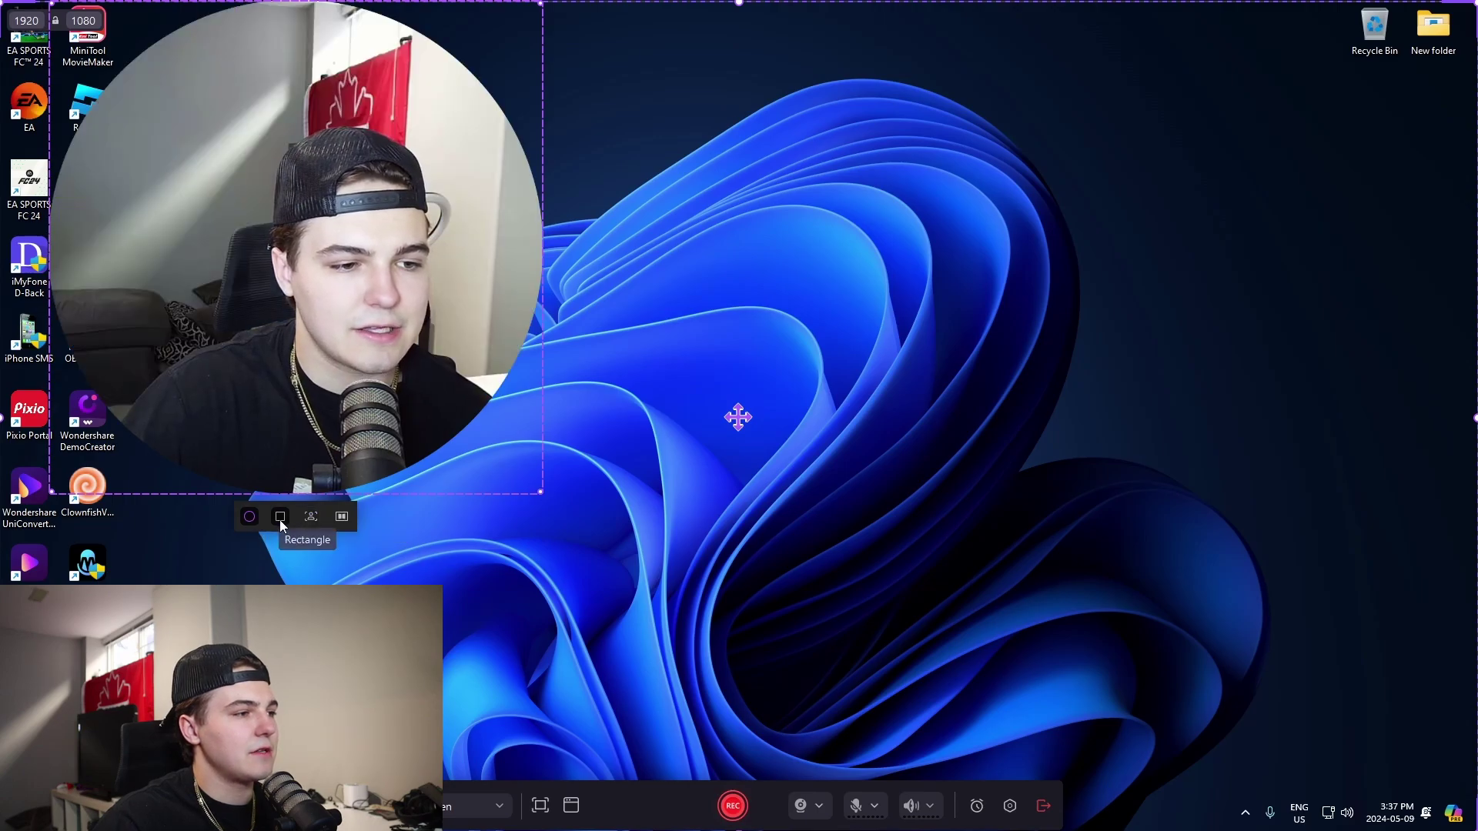
pyautogui.click(281, 516)
pyautogui.moveTo(925, 492); pyautogui.dragTo(406, 241)
pyautogui.moveTo(294, 161); pyautogui.dragTo(243, 445)
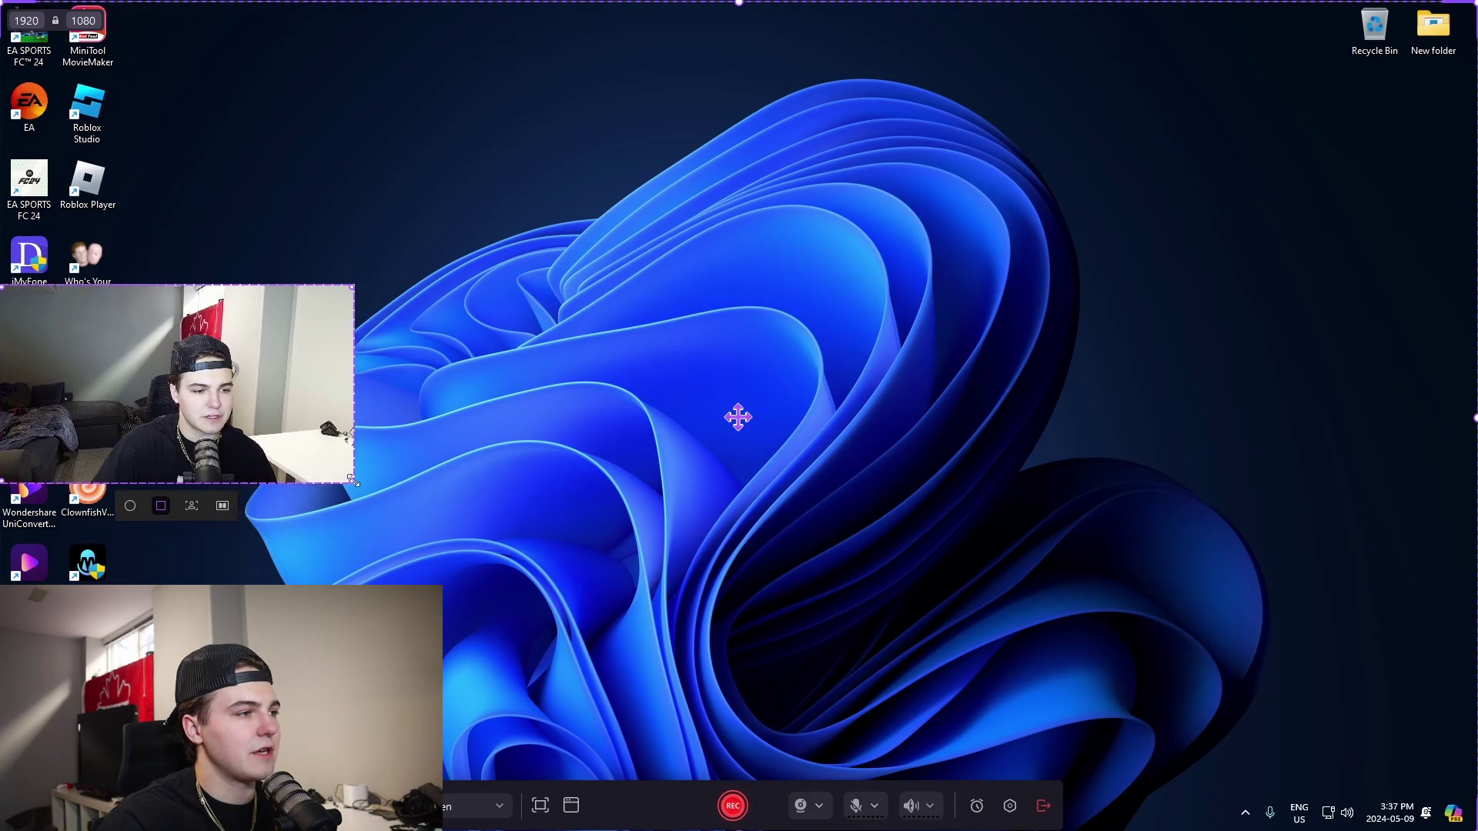
pyautogui.scroll(-2, 243, 445)
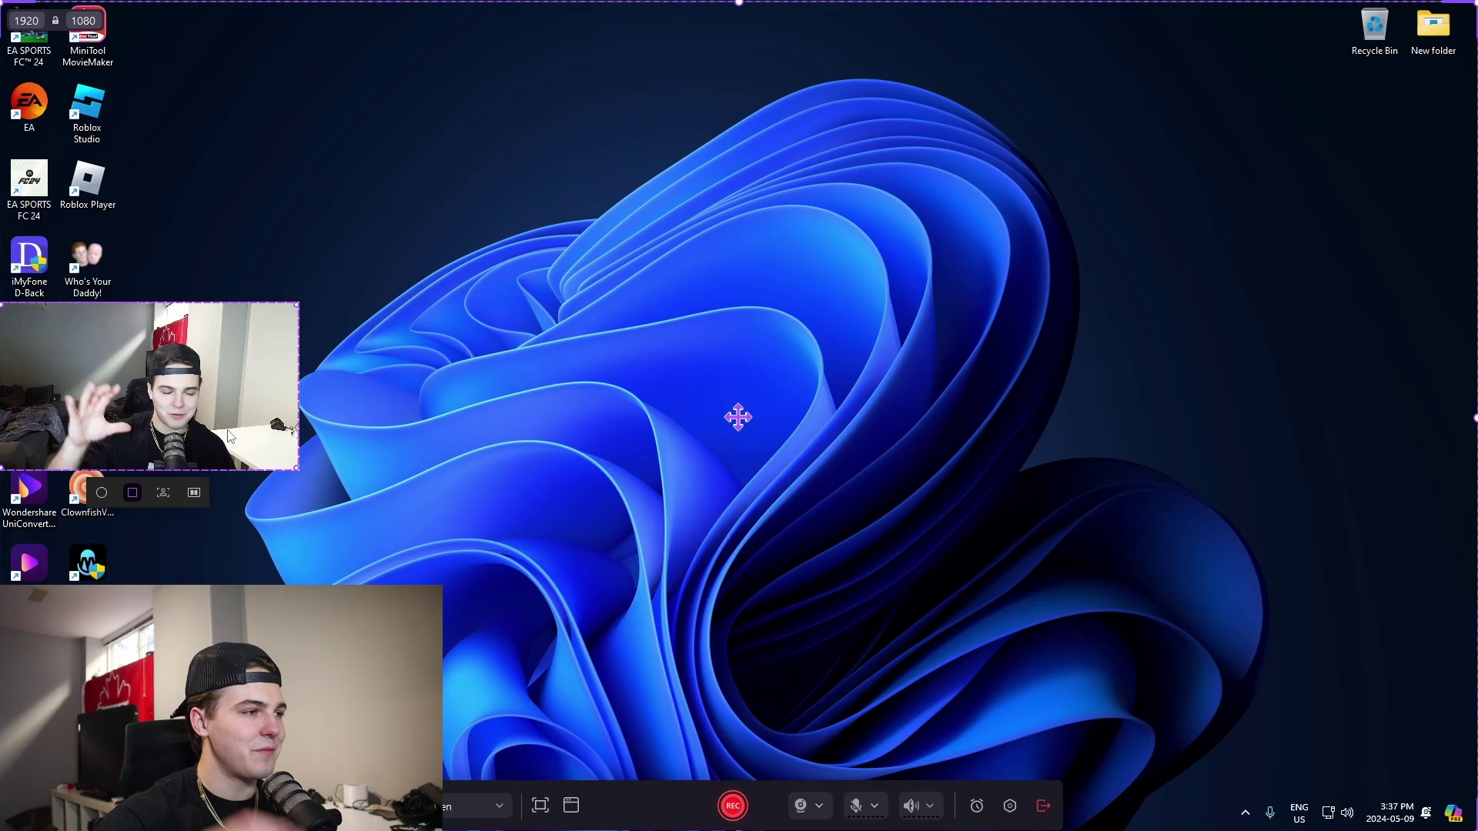
pyautogui.click(806, 814)
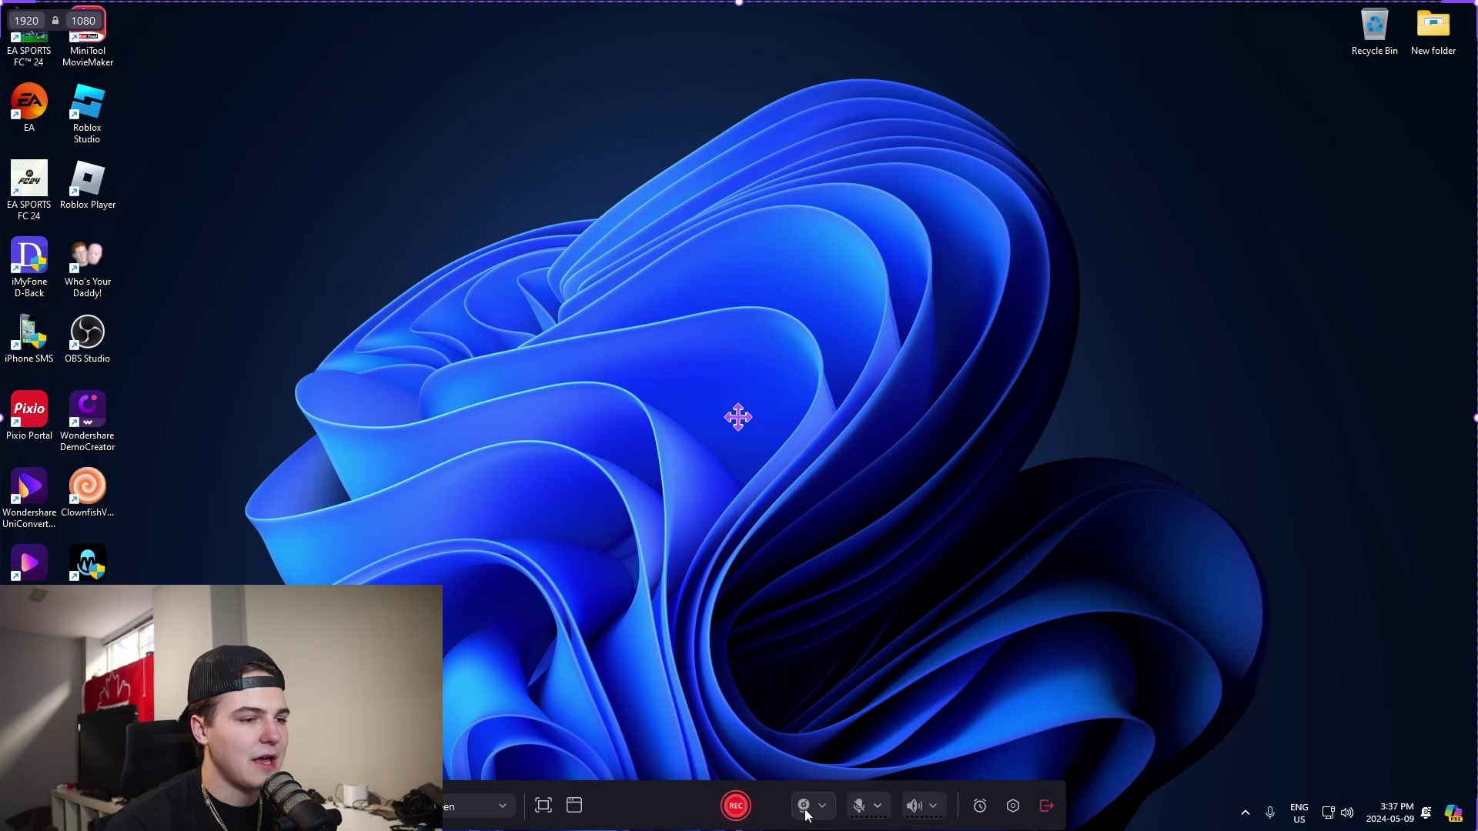
pyautogui.click(879, 814)
pyautogui.scroll(-1, 881, 692)
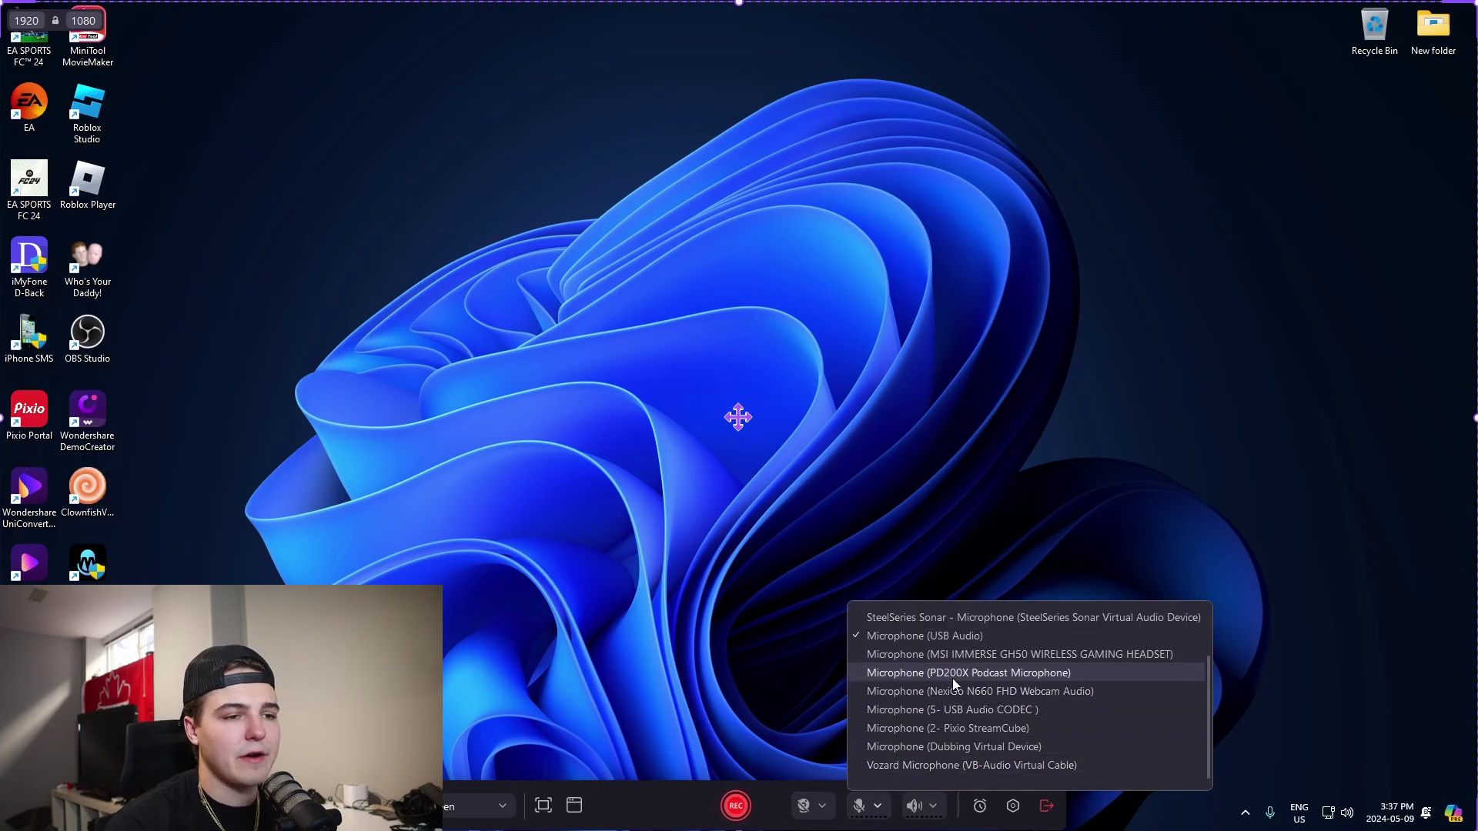
pyautogui.click(883, 704)
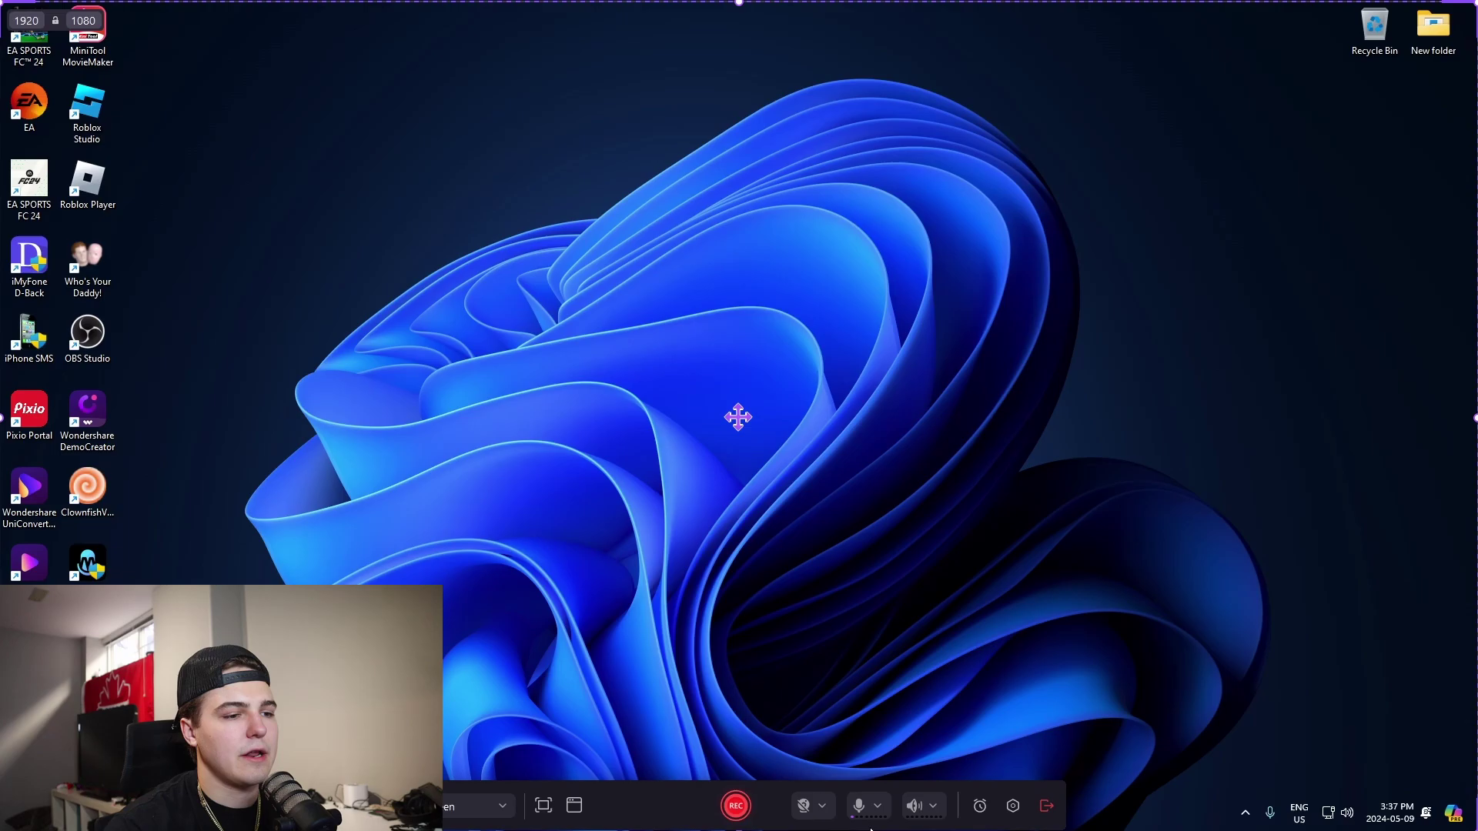
pyautogui.click(937, 809)
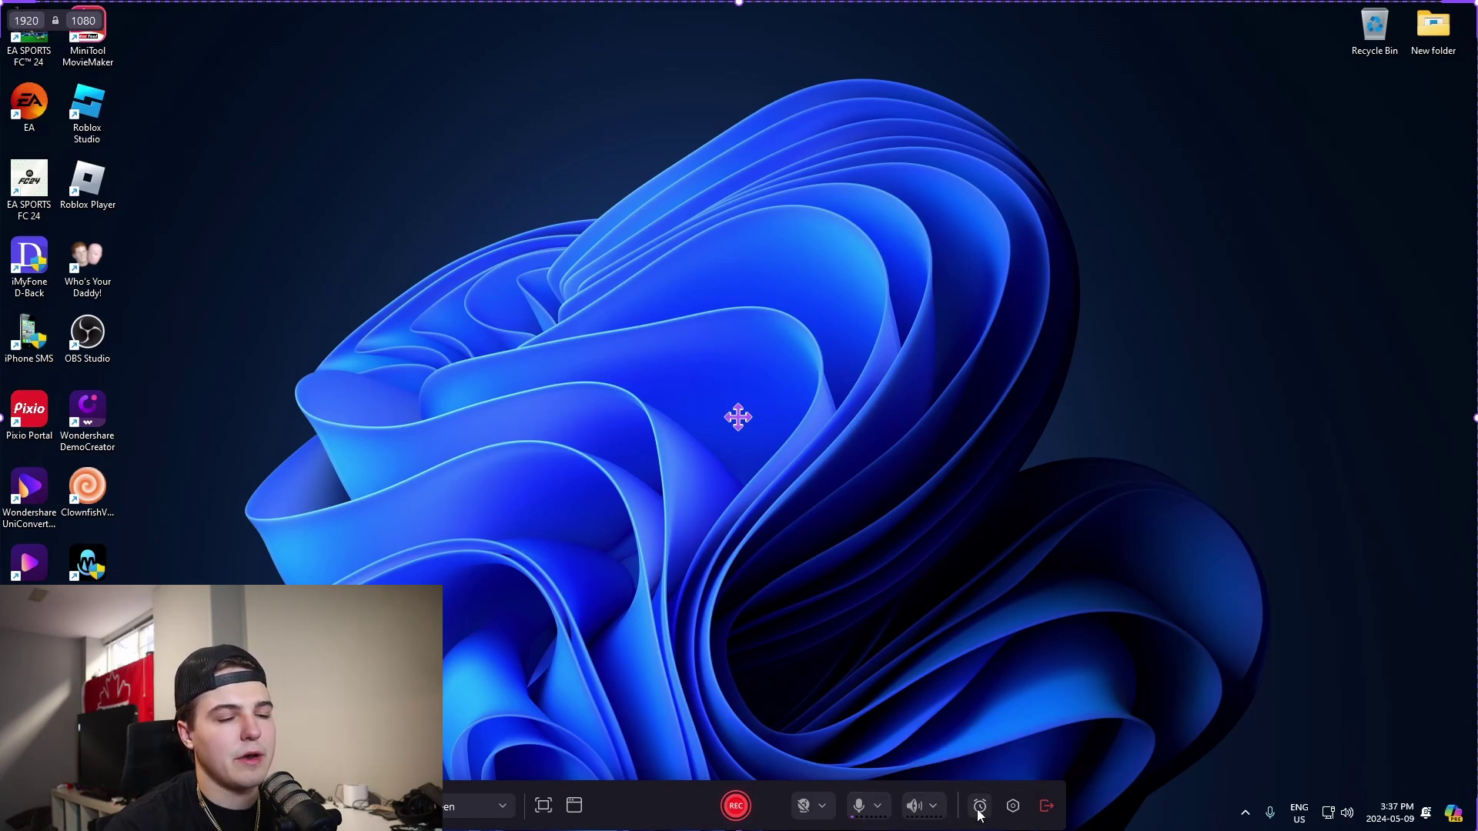
# In Advanced Settings, set the video frame rate to 60 fps with Normal encoding quality
pyautogui.click(1012, 806)
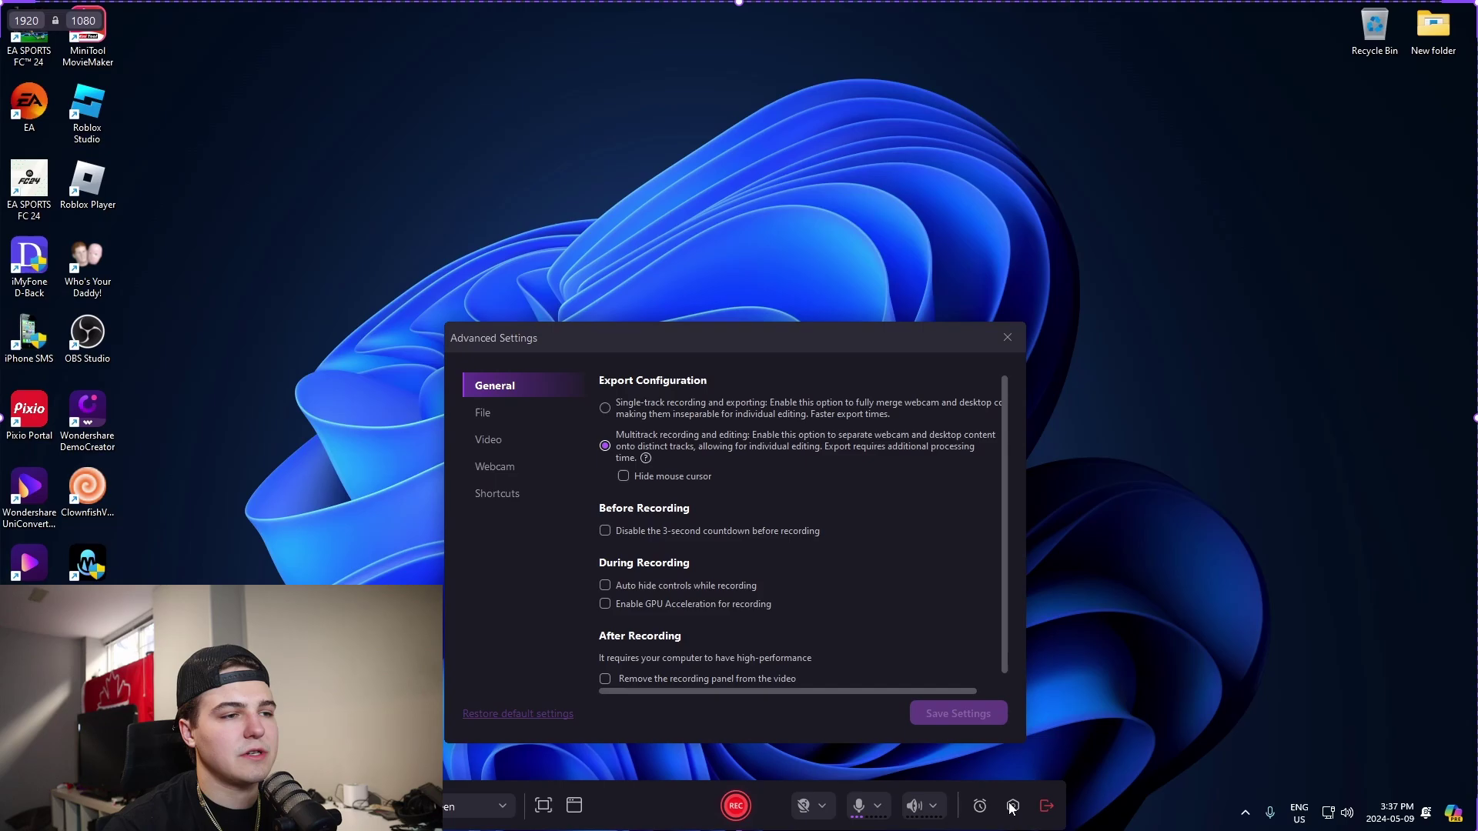
pyautogui.click(520, 415)
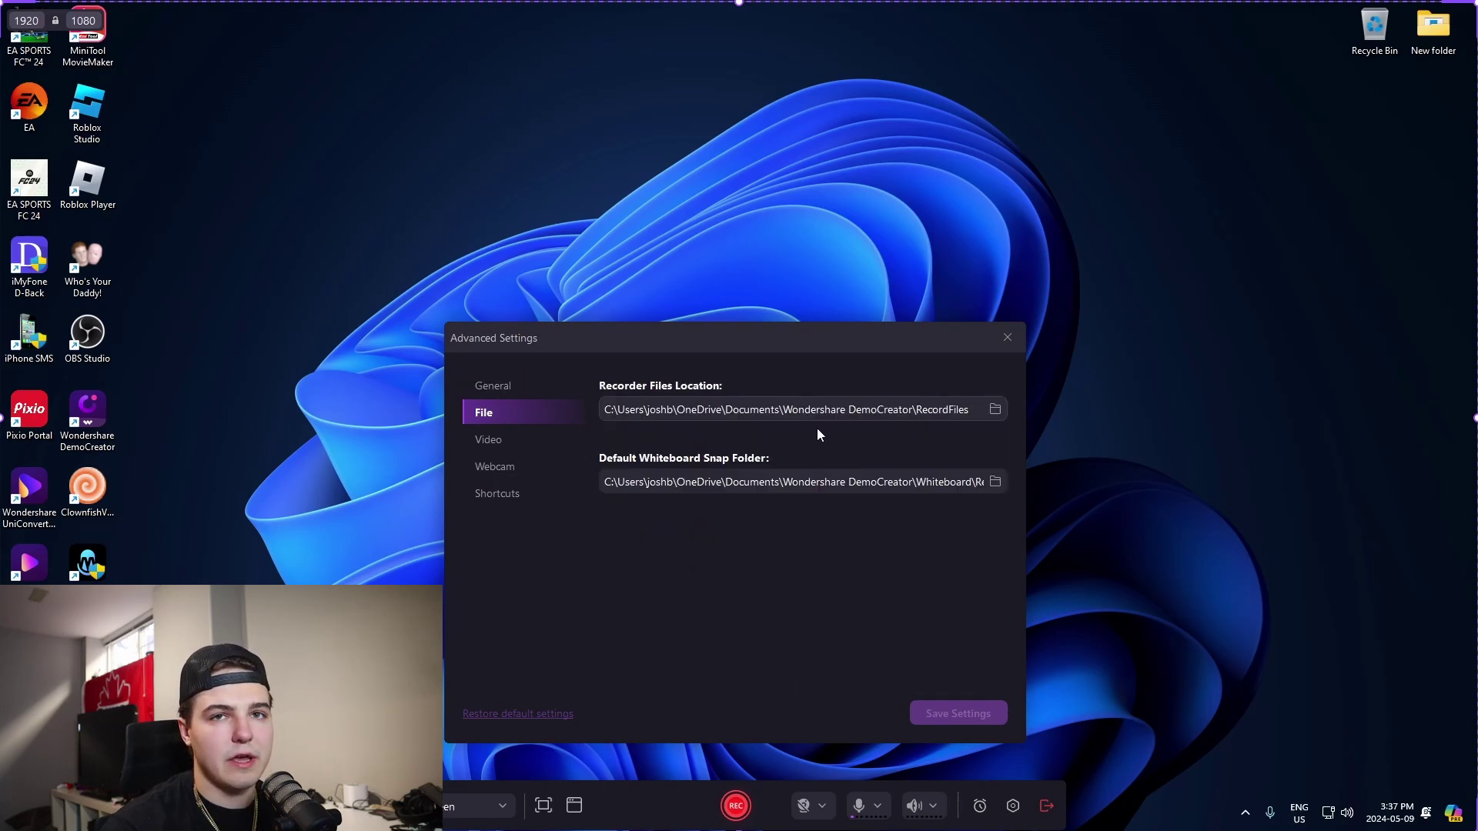
pyautogui.click(508, 440)
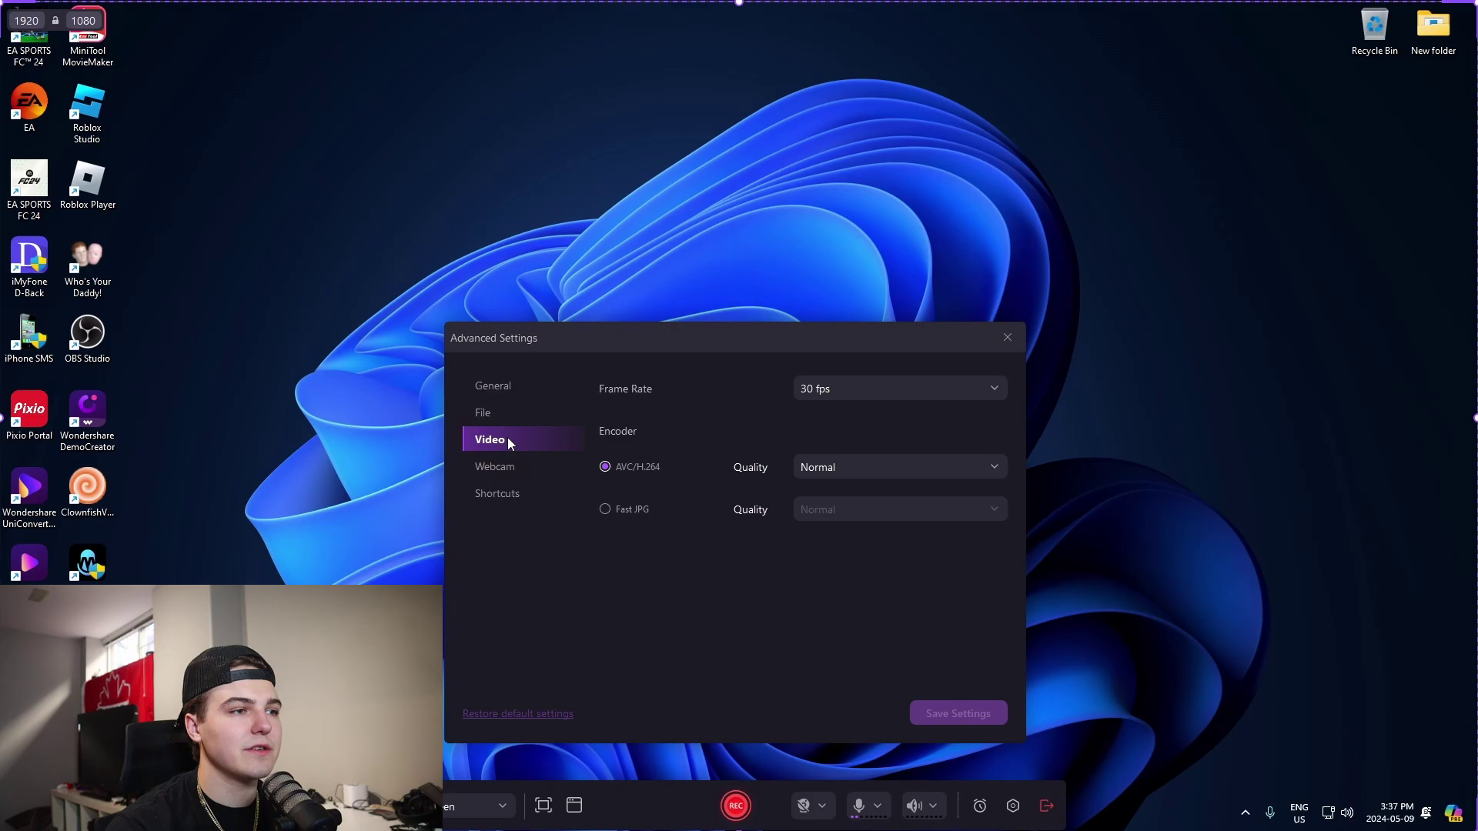
pyautogui.click(858, 389)
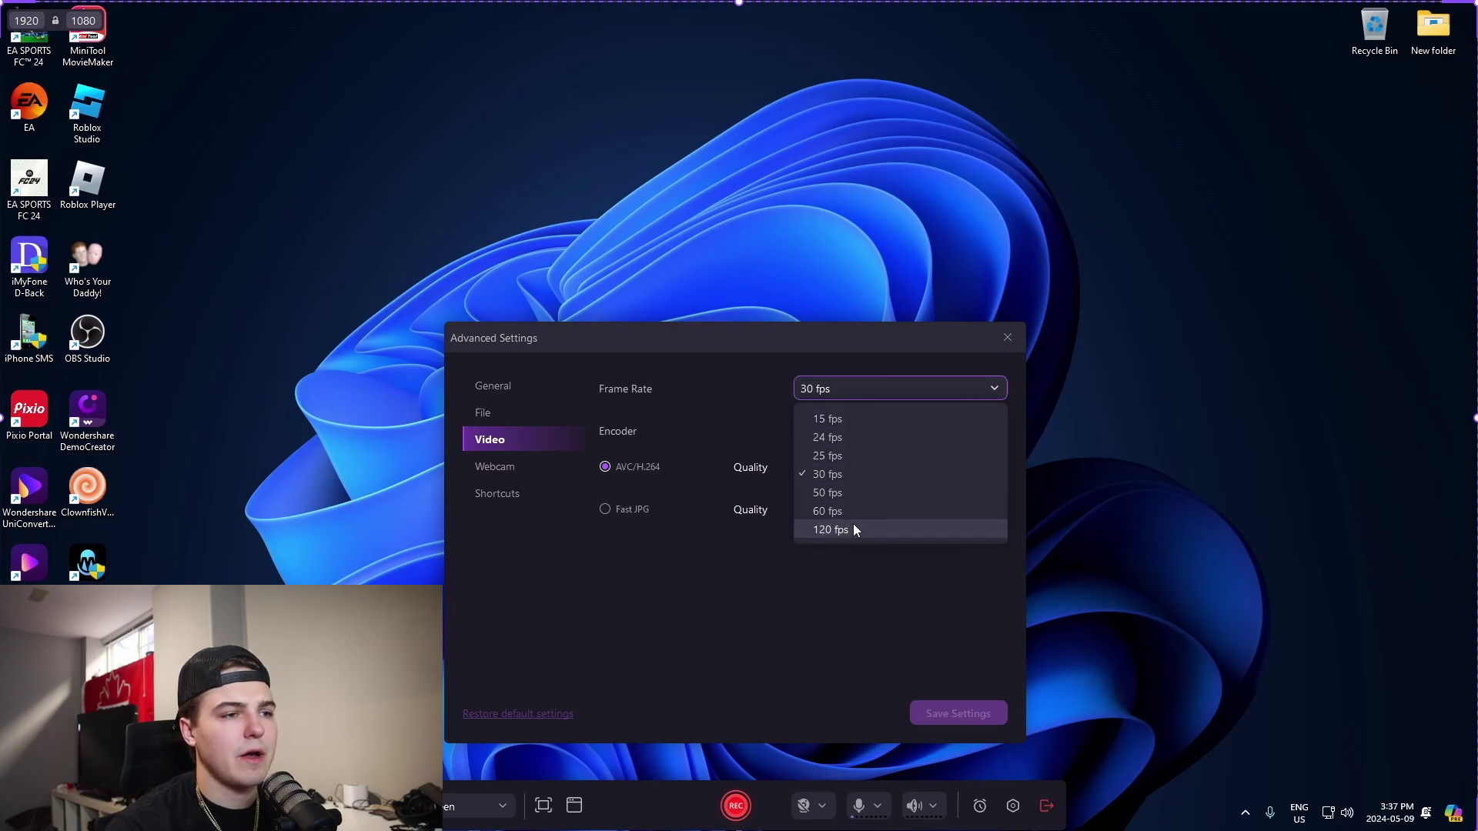
pyautogui.click(847, 511)
pyautogui.click(839, 388)
pyautogui.click(833, 571)
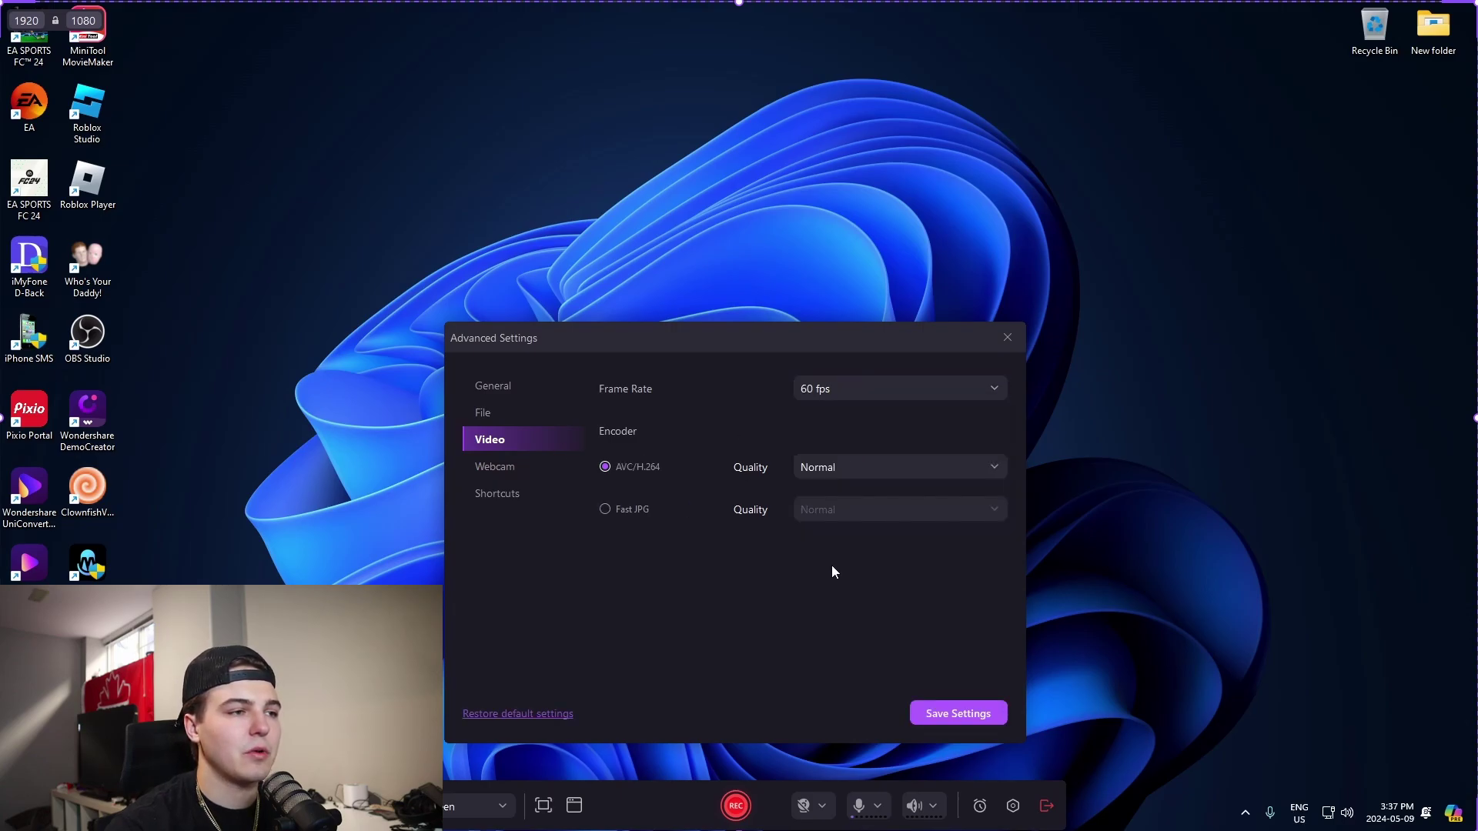
pyautogui.click(839, 467)
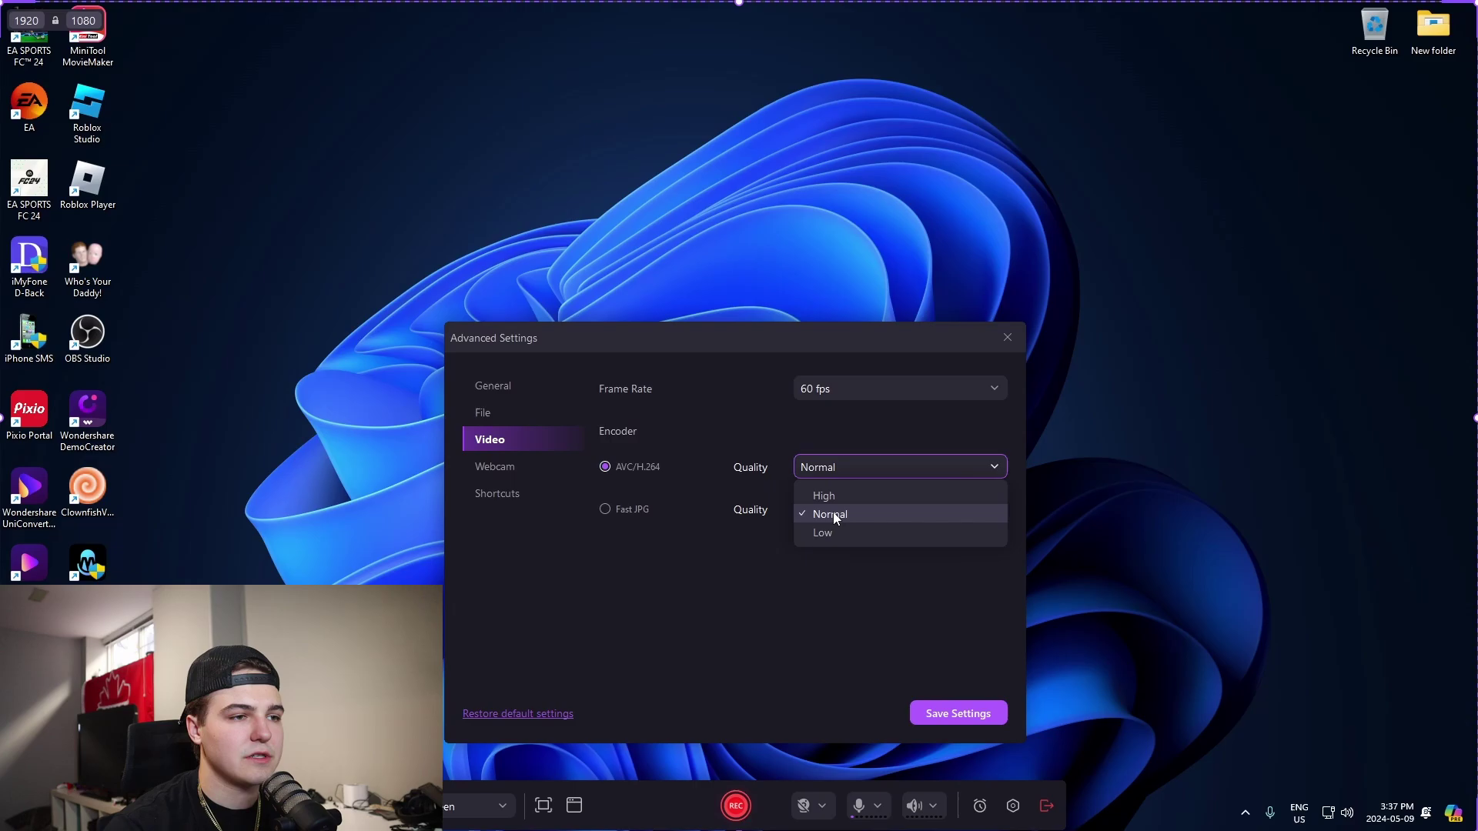
pyautogui.click(696, 612)
# Review the Pixio StreamCube webcam list and its resolution and frame rate options
pyautogui.click(489, 462)
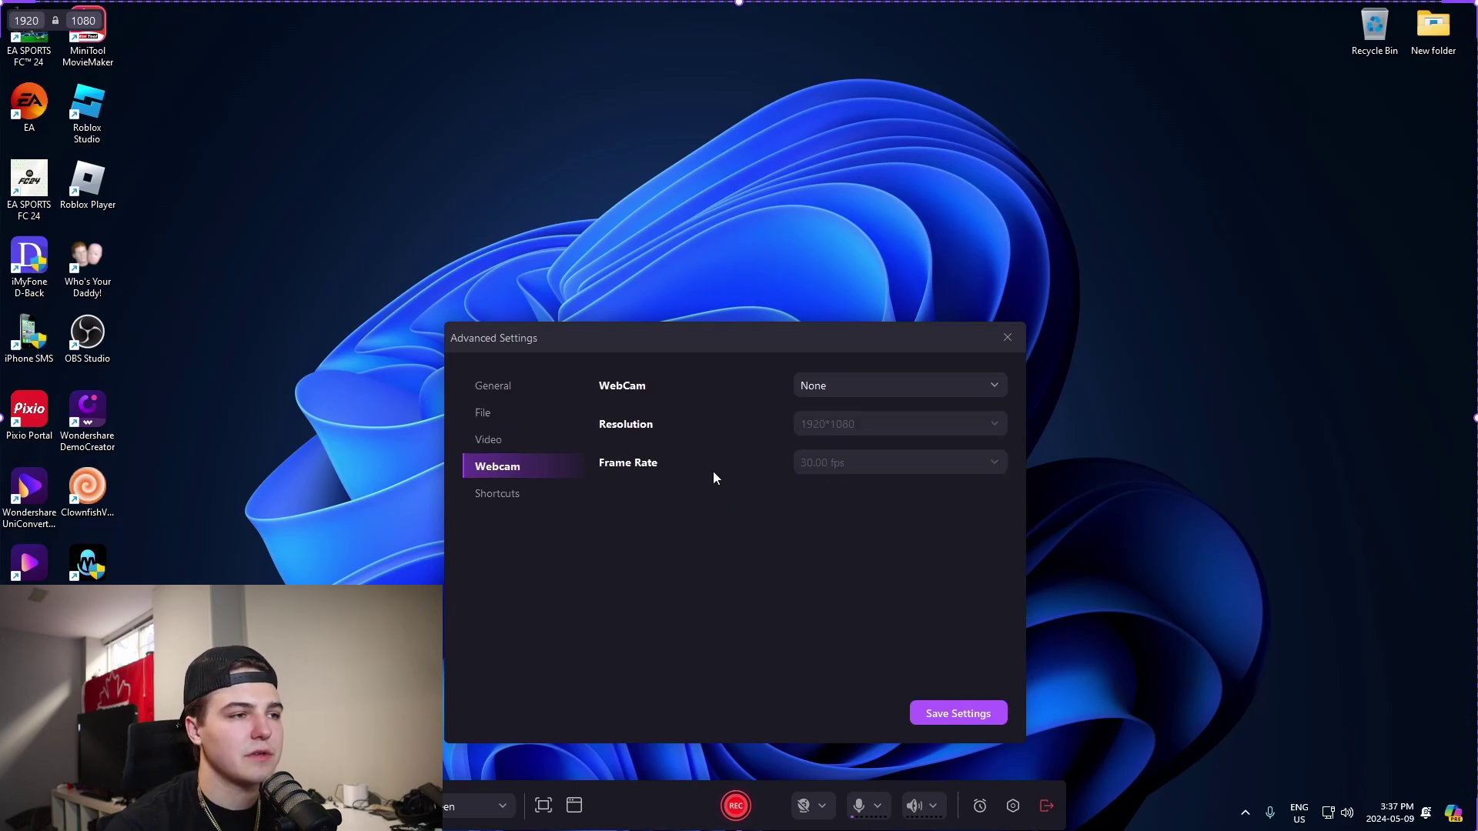
pyautogui.click(851, 386)
pyautogui.click(775, 523)
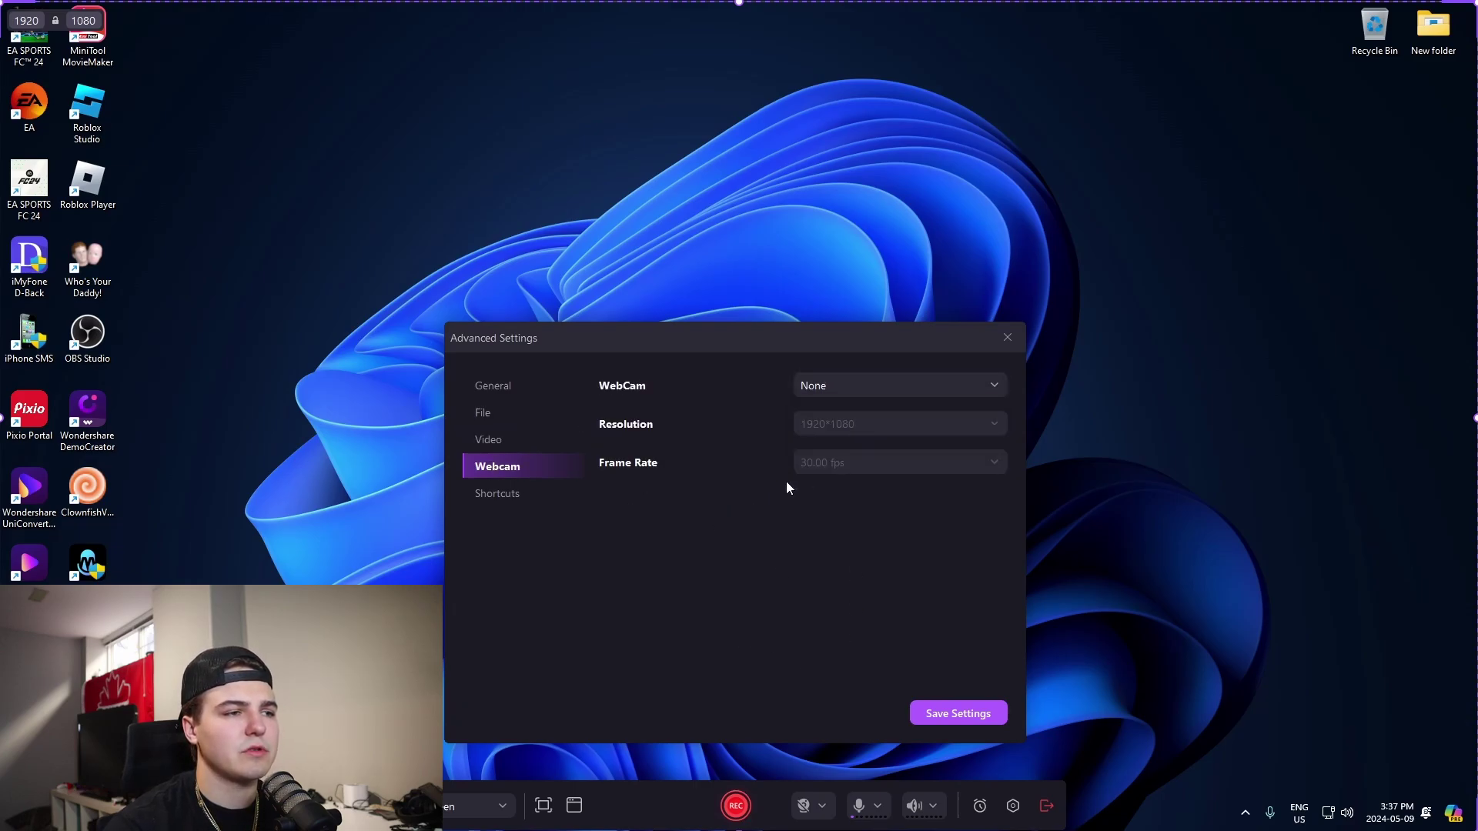
pyautogui.click(820, 385)
pyautogui.click(862, 443)
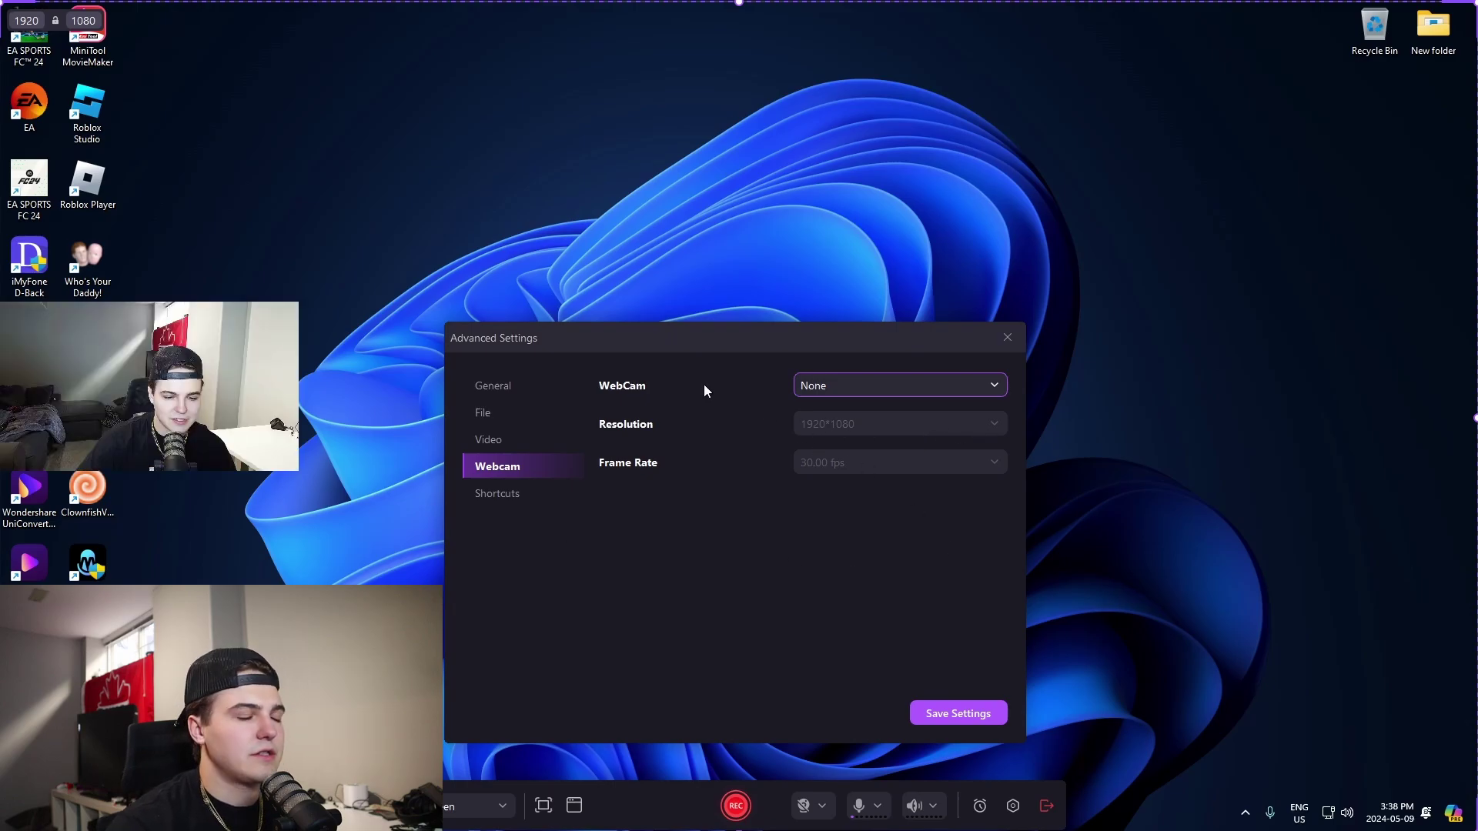
pyautogui.click(845, 428)
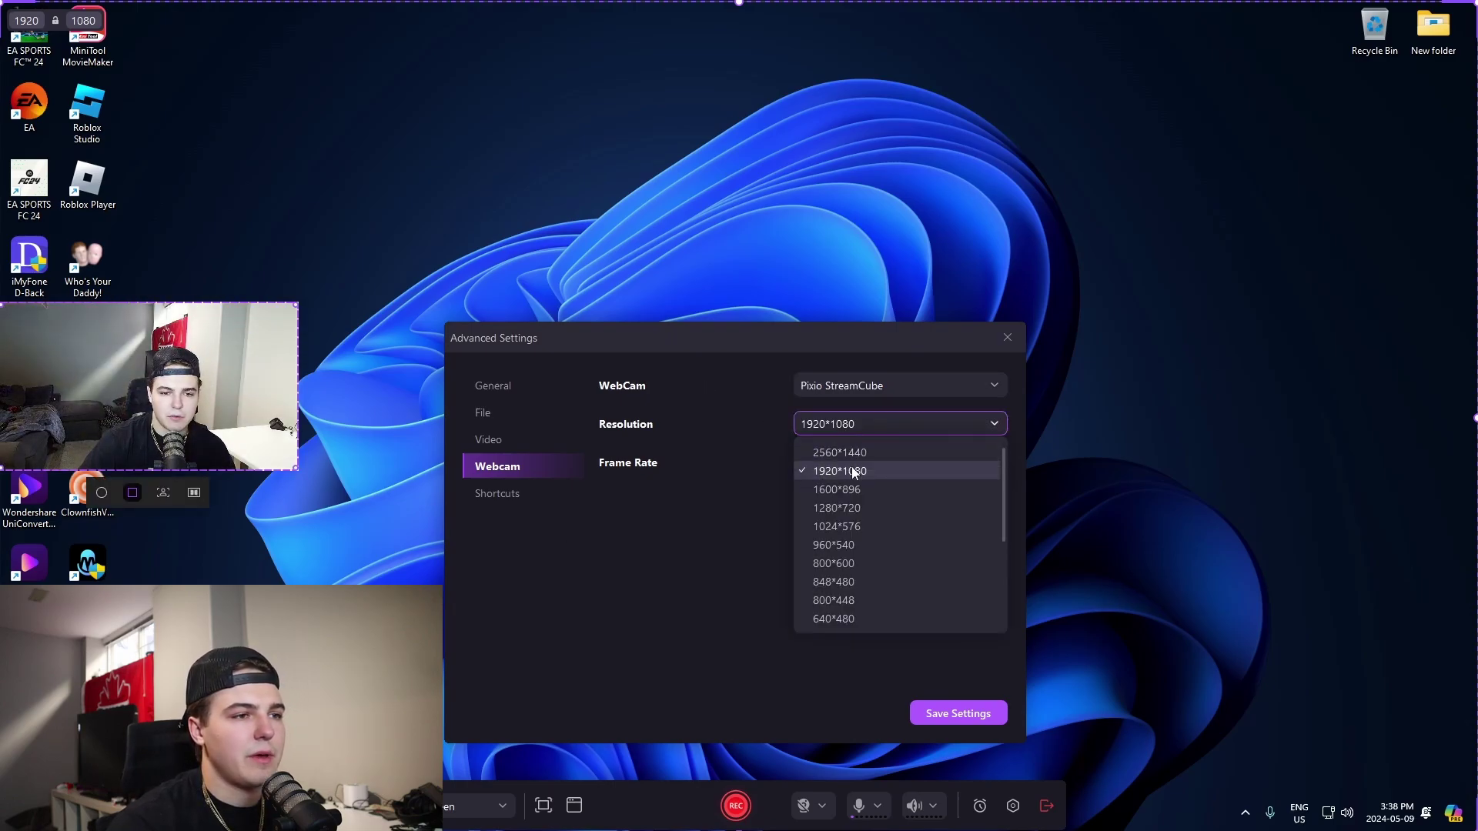
pyautogui.click(847, 454)
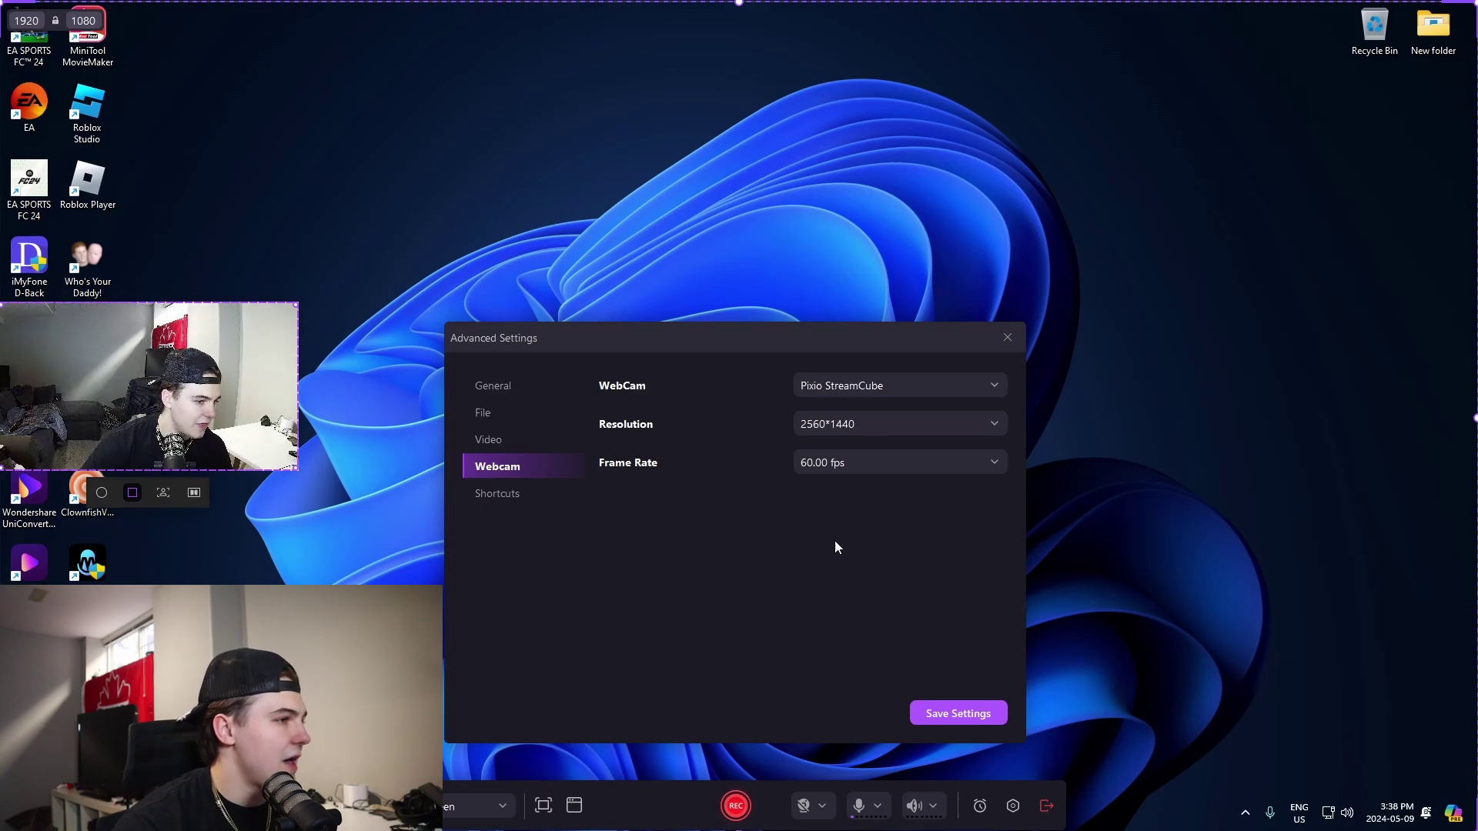
pyautogui.click(899, 462)
pyautogui.click(734, 533)
# Set the webcam to 1920*1080 at 60.00 fps and save the settings
pyautogui.click(867, 423)
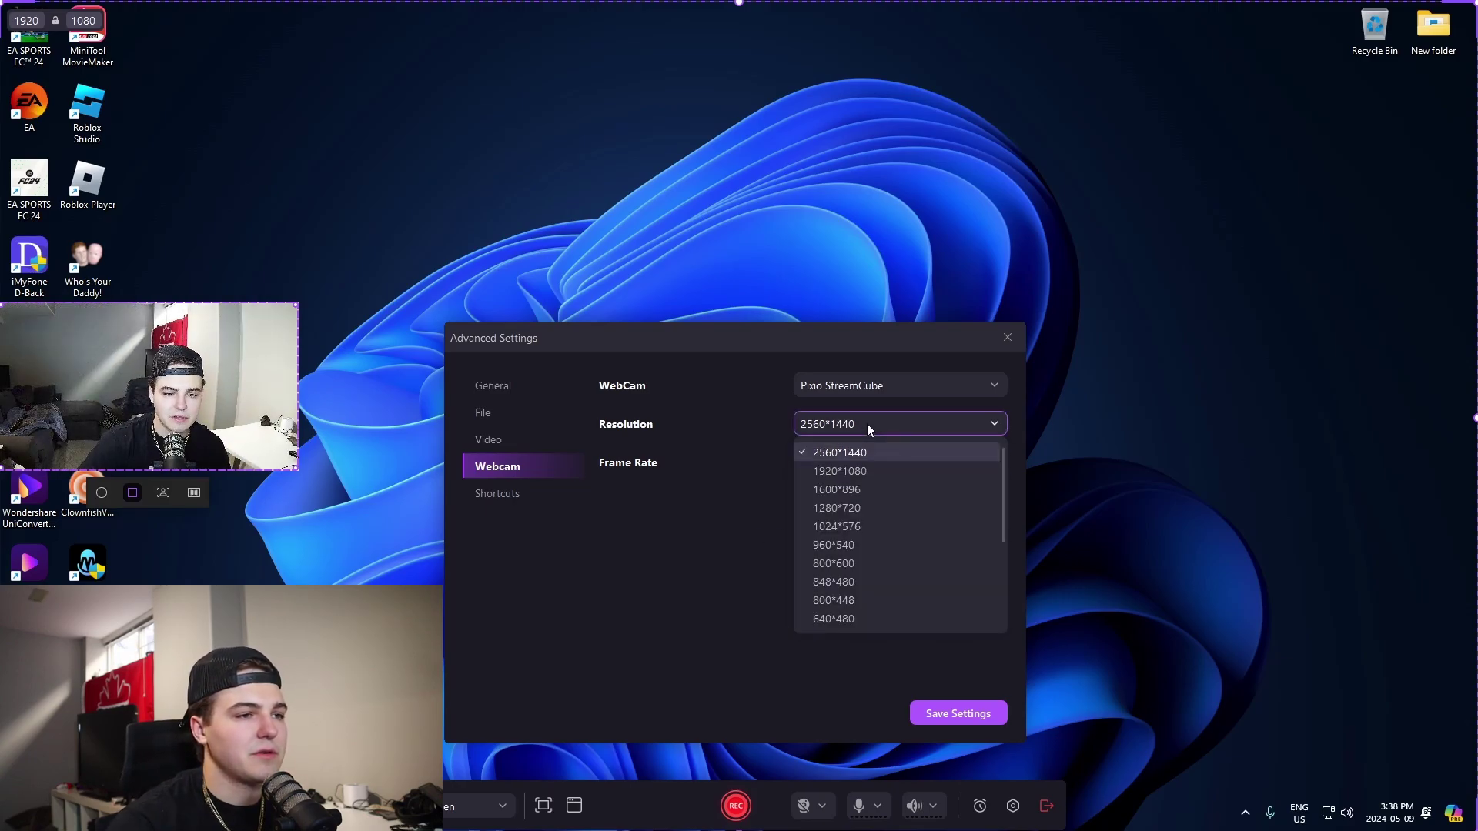
pyautogui.click(840, 474)
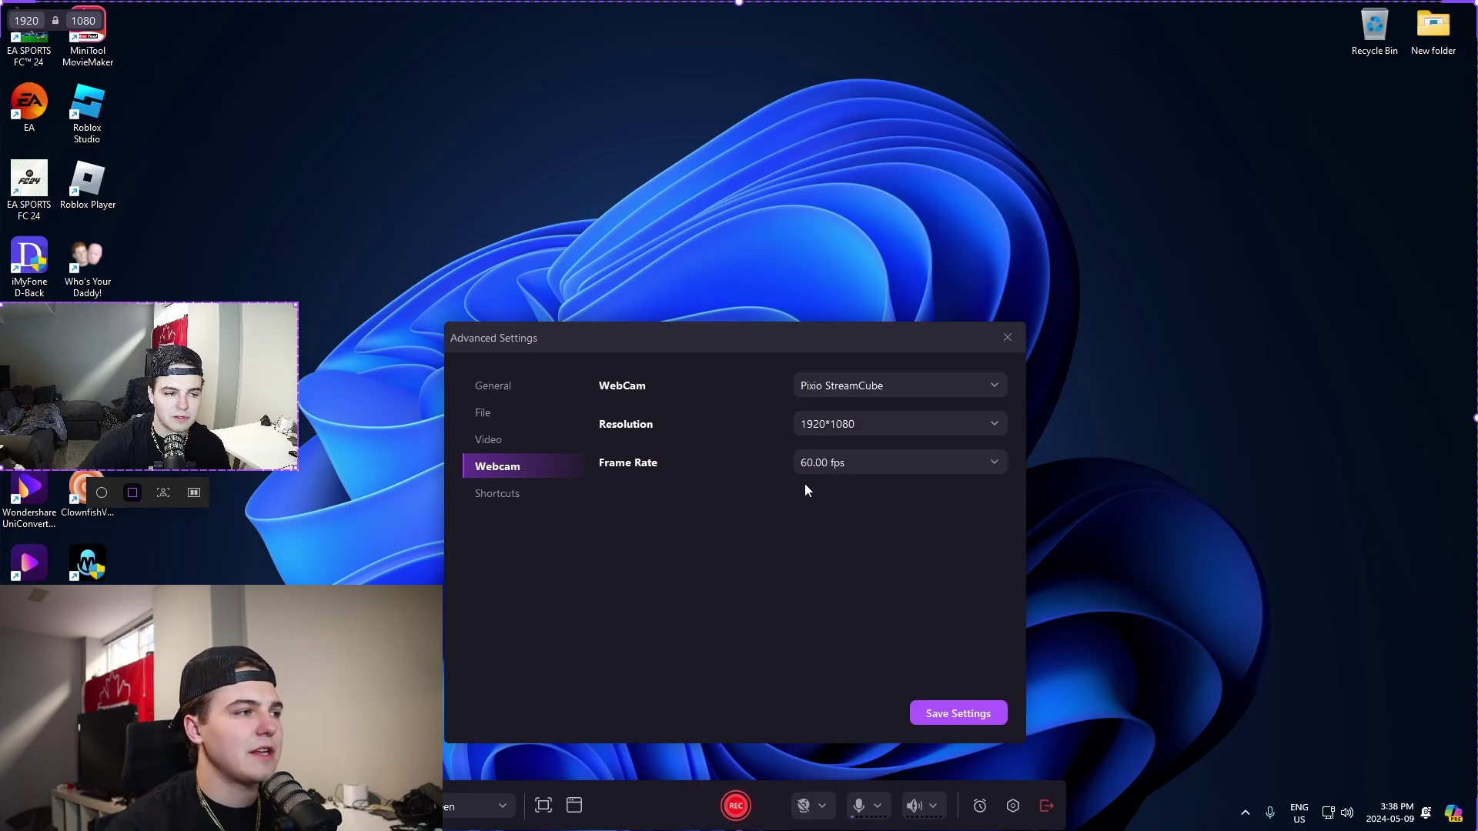
pyautogui.click(880, 461)
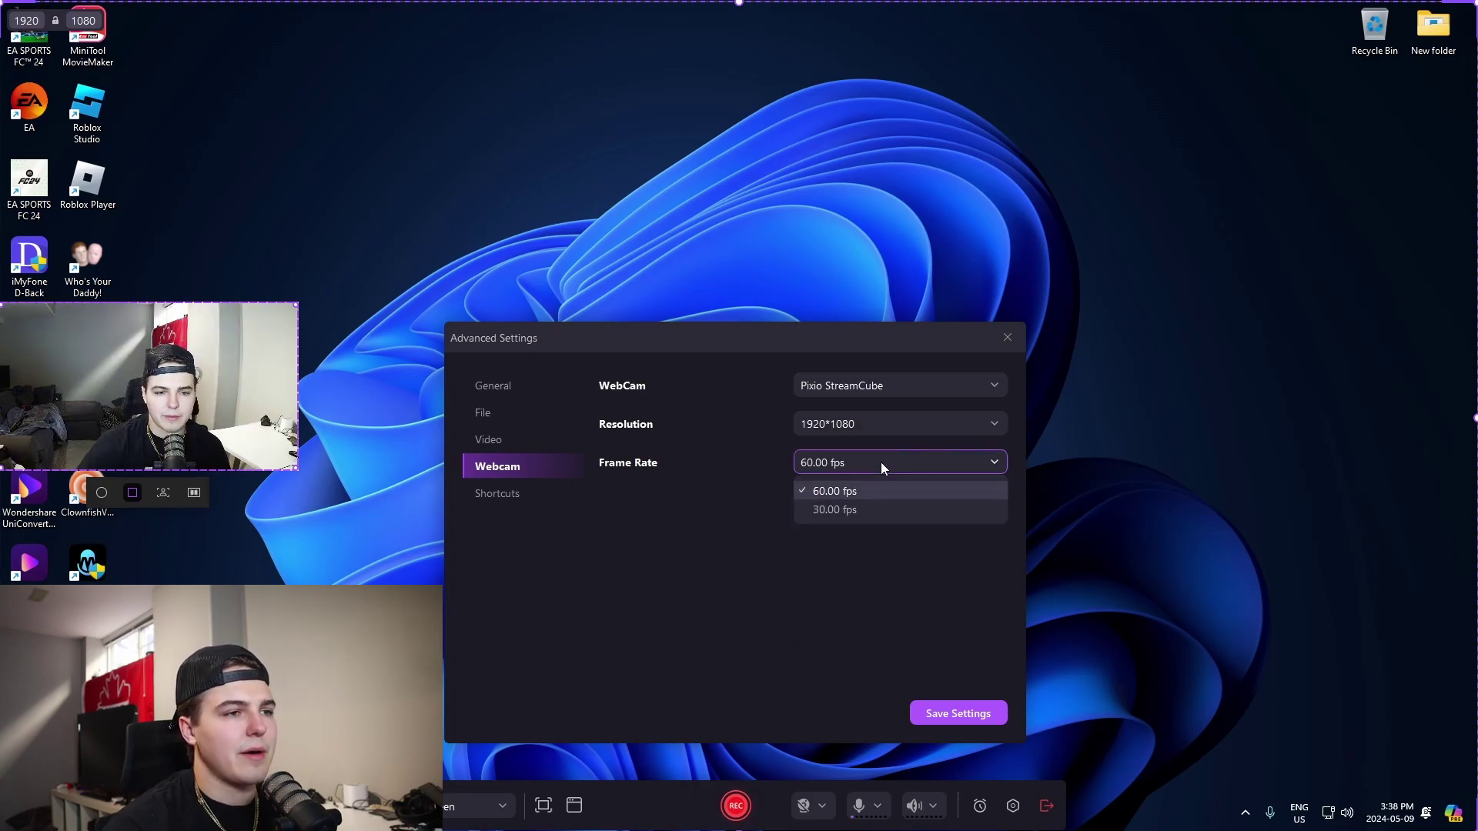
pyautogui.click(737, 502)
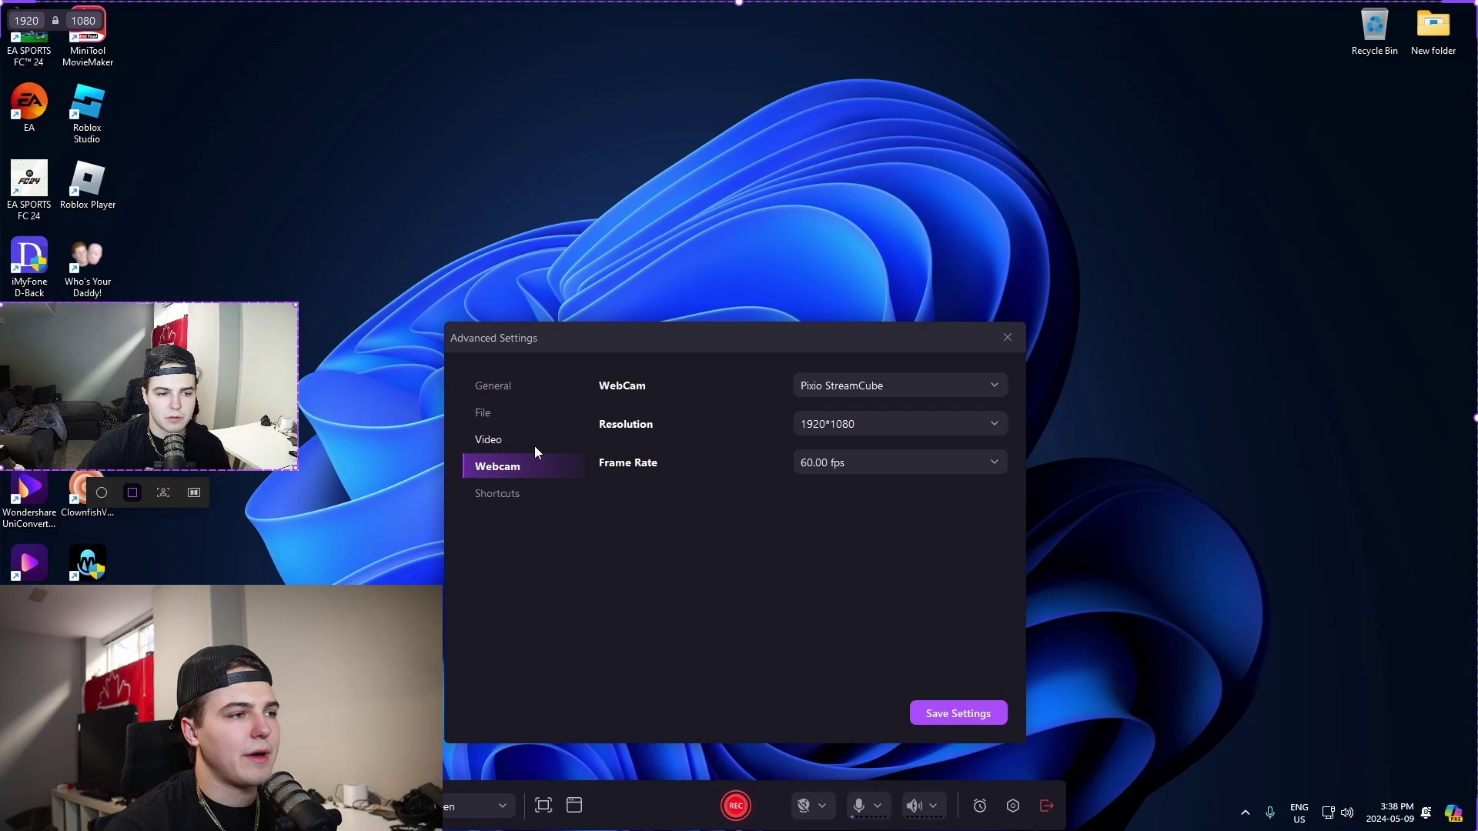
pyautogui.click(958, 712)
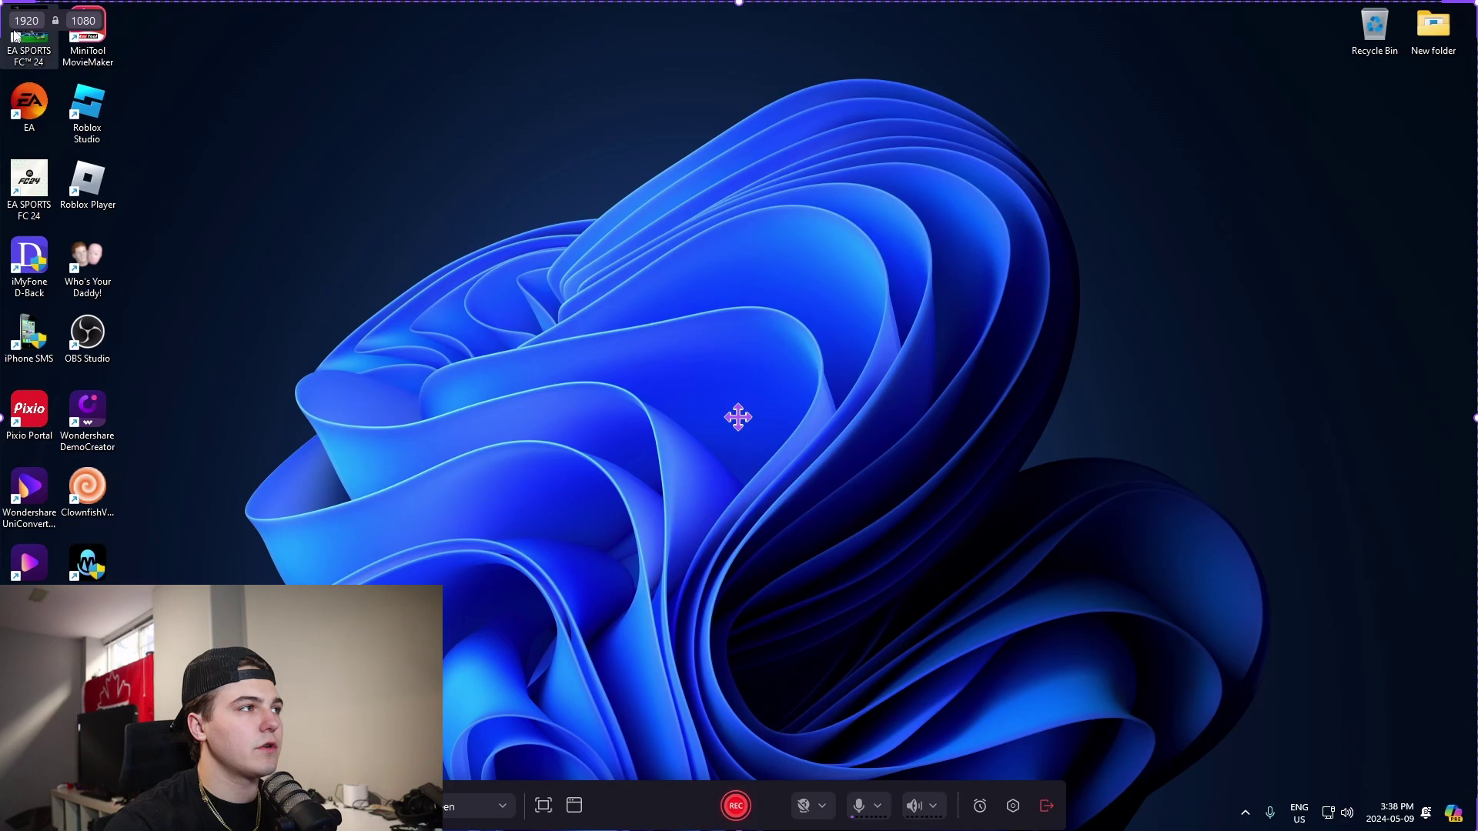
# Shrink the capture frame to about 1216×844, move it up-left, then exit the custom area
pyautogui.moveTo(1, 2); pyautogui.dragTo(542, 187)
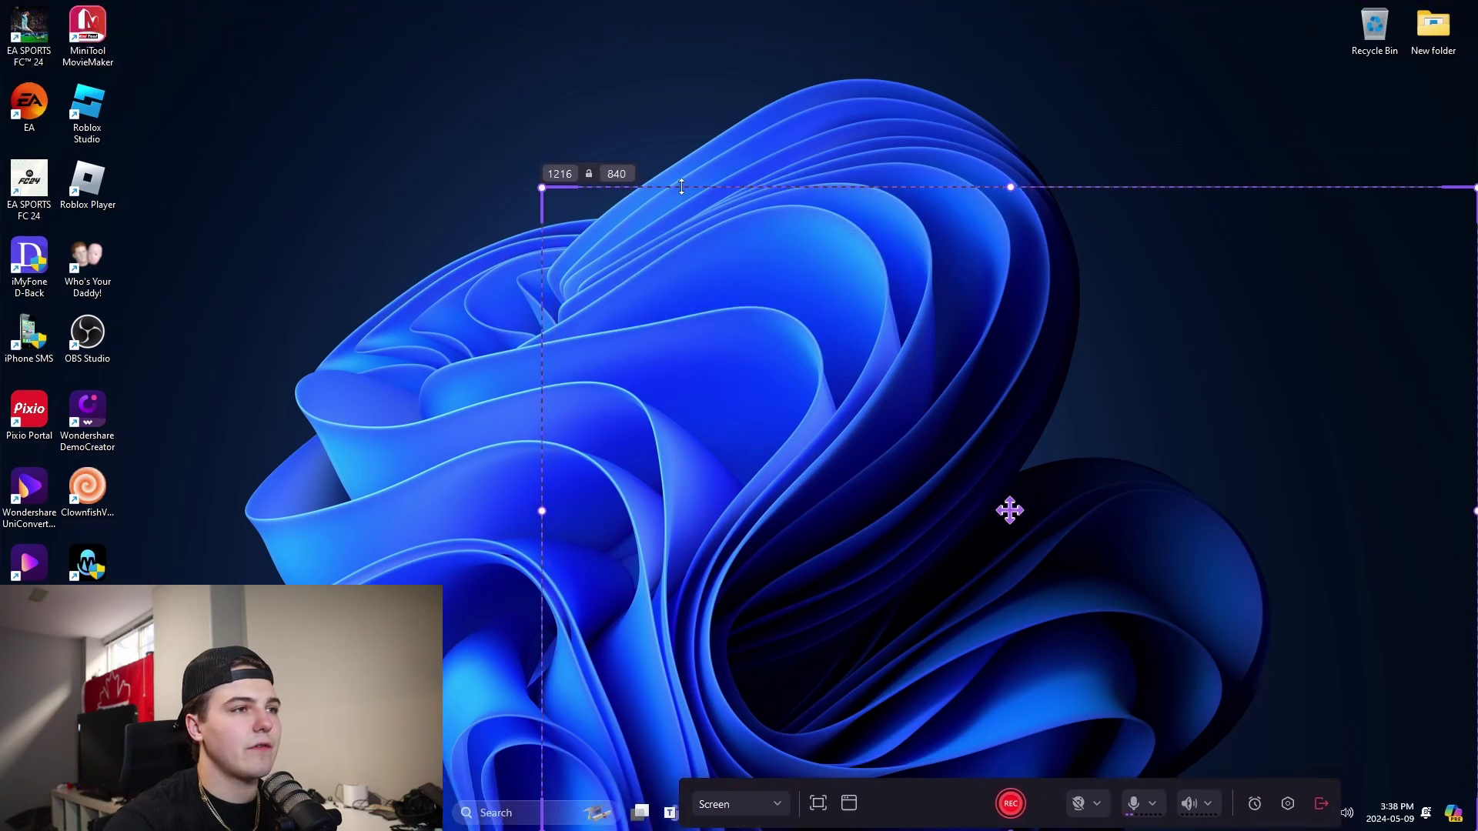
pyautogui.moveTo(648, 187); pyautogui.dragTo(648, 184)
pyautogui.moveTo(1010, 508); pyautogui.dragTo(778, 392)
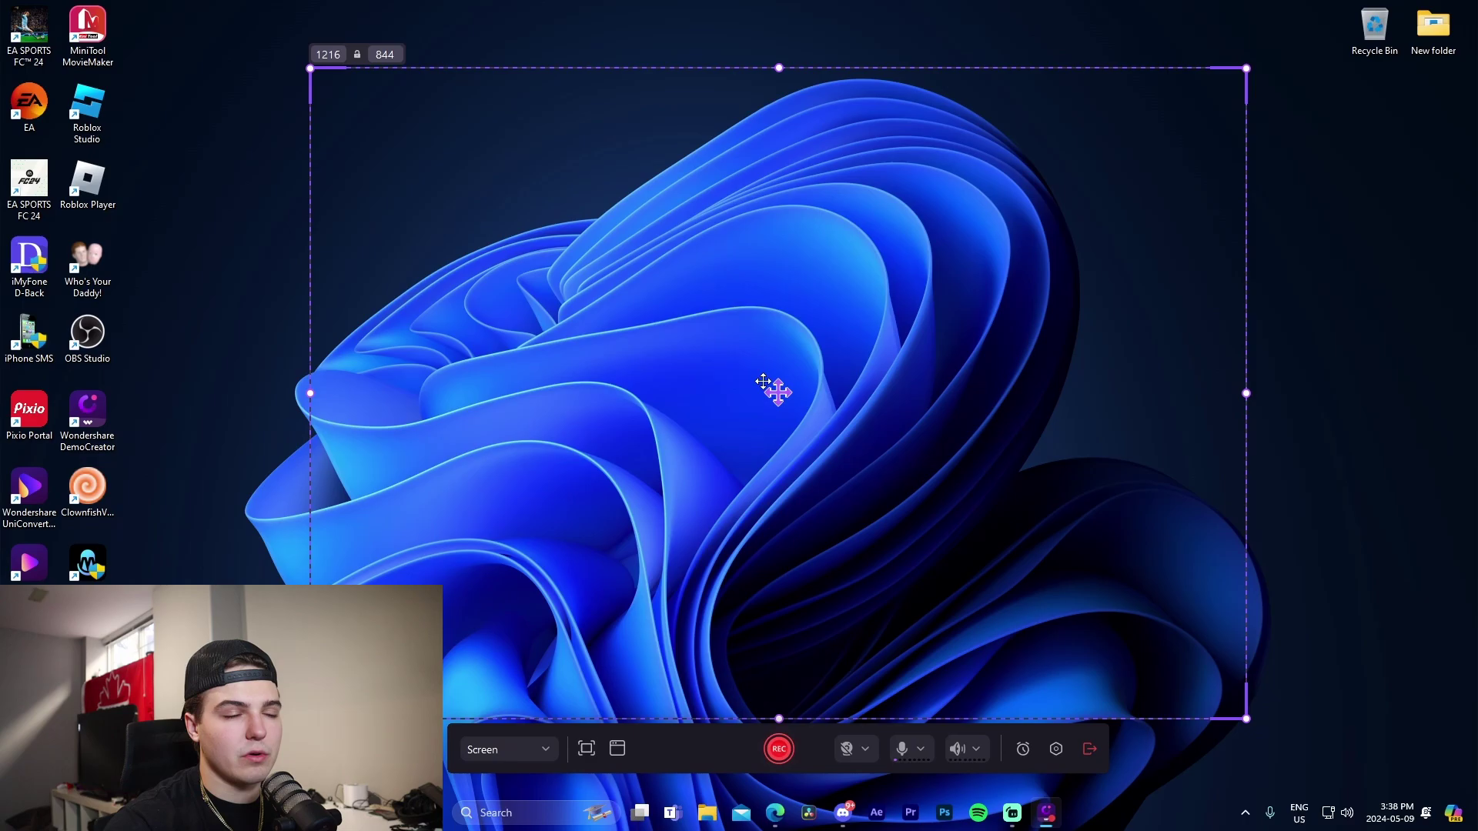
pyautogui.click(1089, 749)
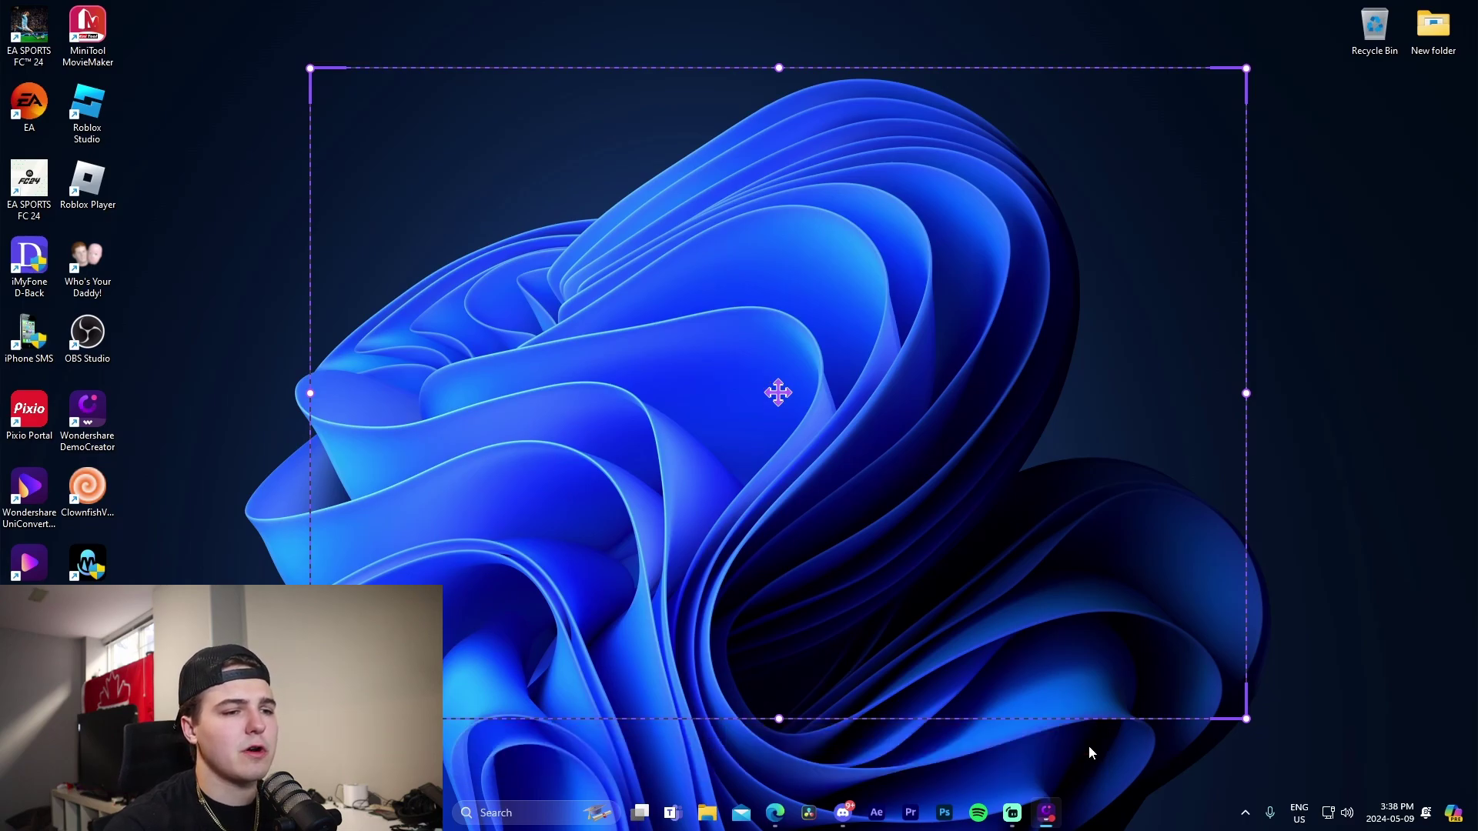
pyautogui.click(778, 293)
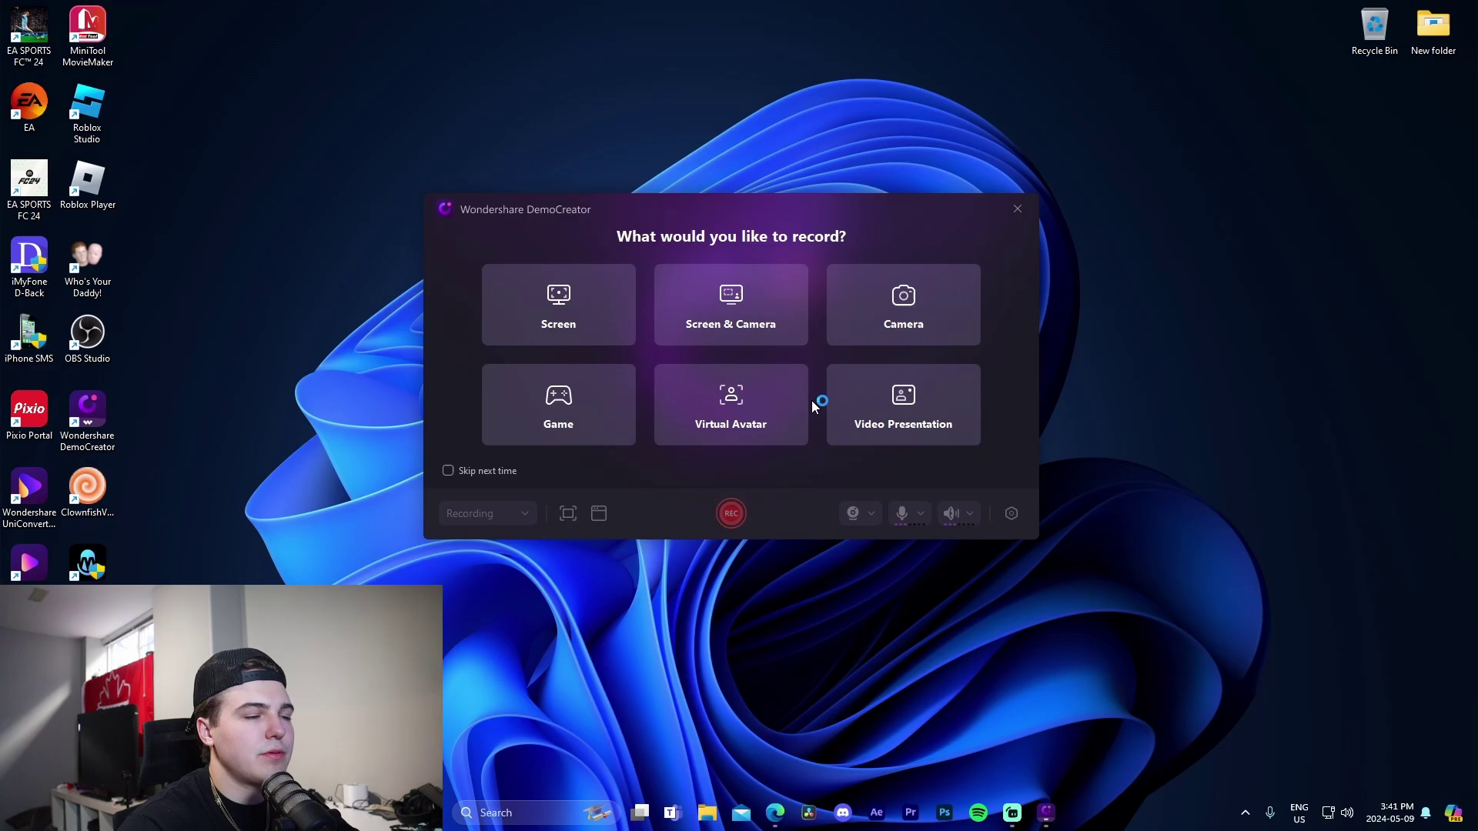
# Target the Roblox window in Game mode, launch Driving Empire, and start recording
pyautogui.click(549, 416)
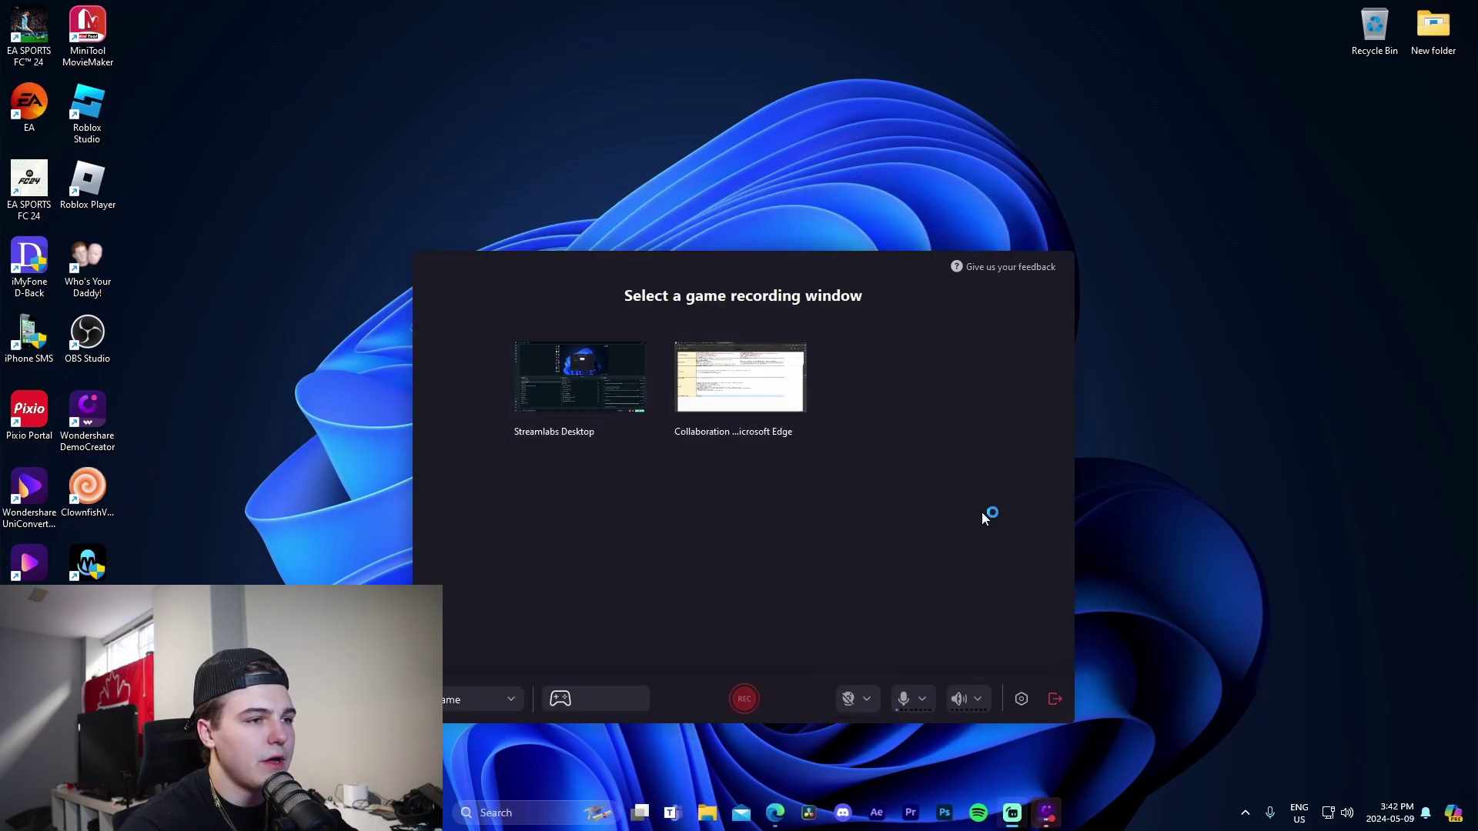
pyautogui.click(590, 394)
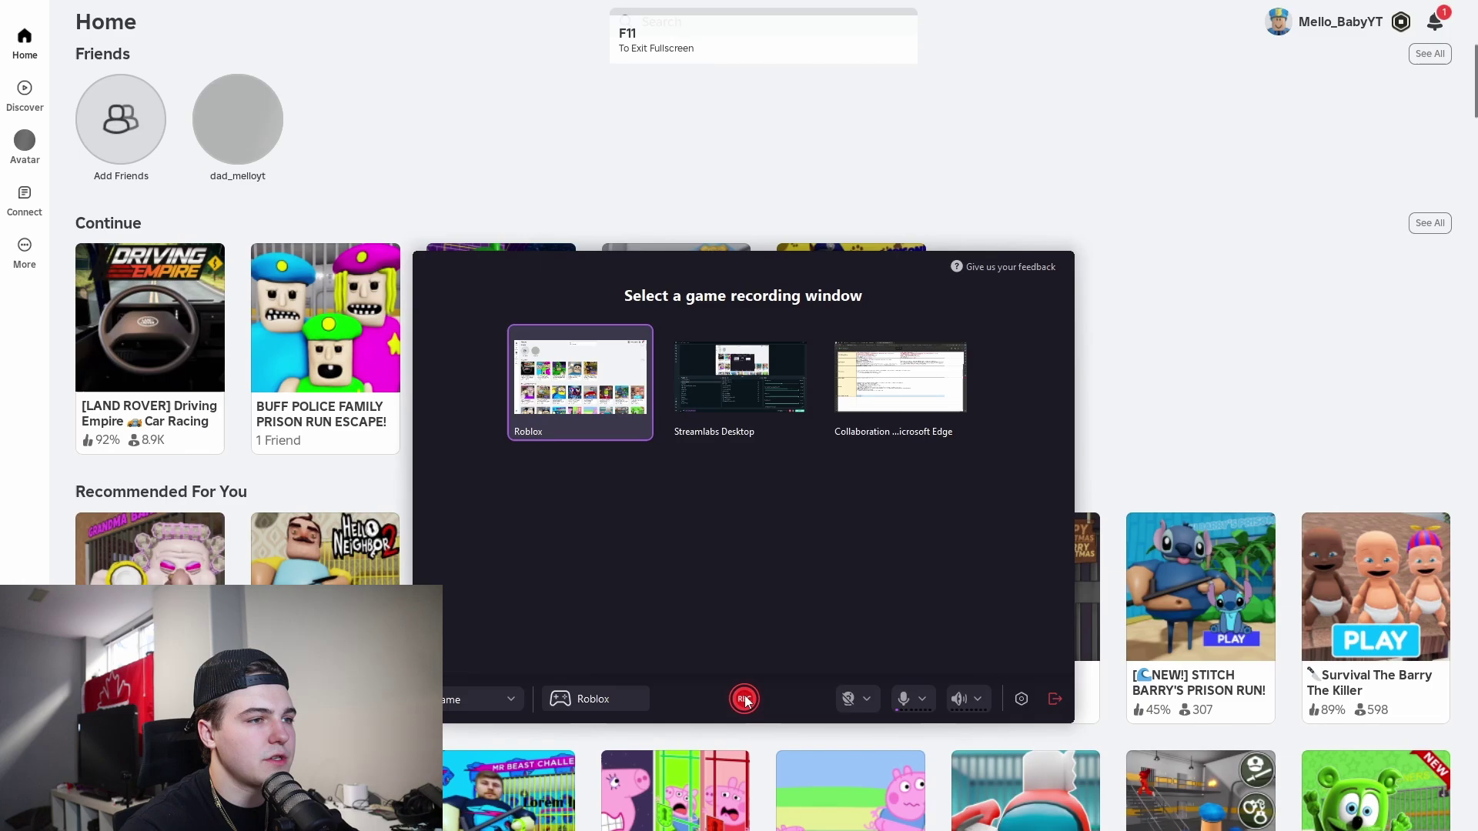
pyautogui.scroll(-9, 560, 279)
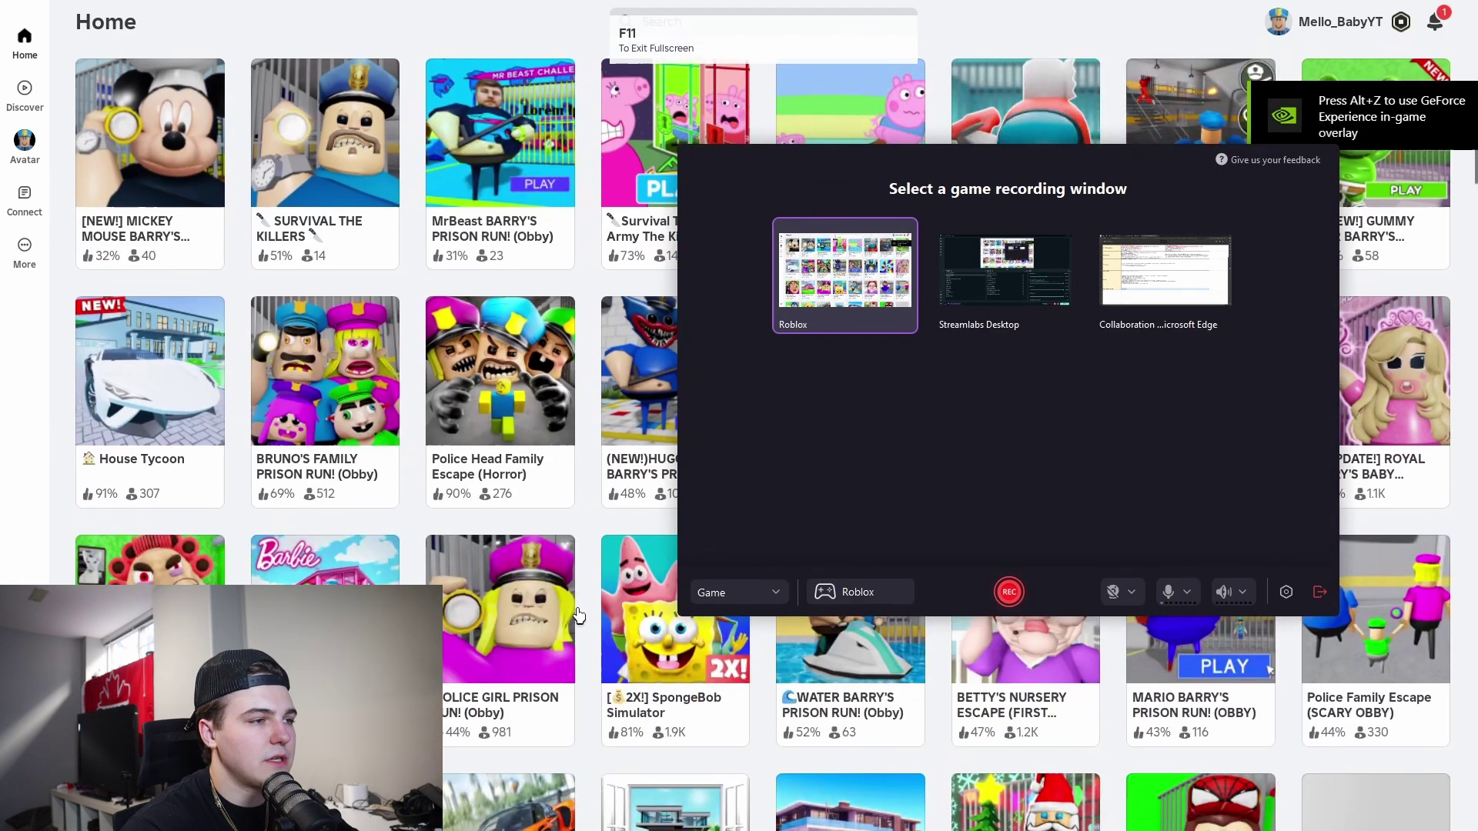
pyautogui.scroll(7, 382, 491)
pyautogui.moveTo(104, 394)
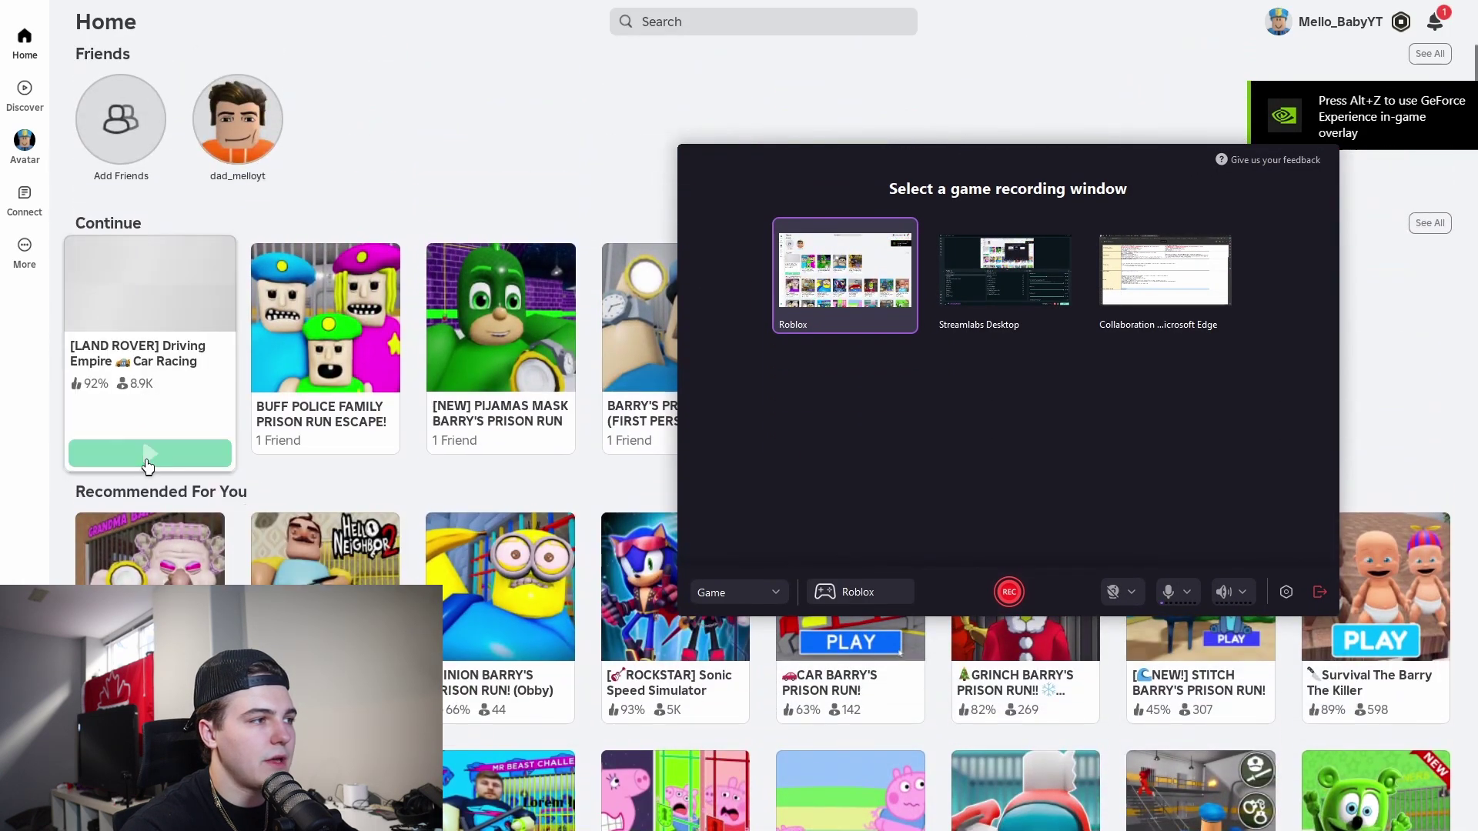
pyautogui.click(137, 452)
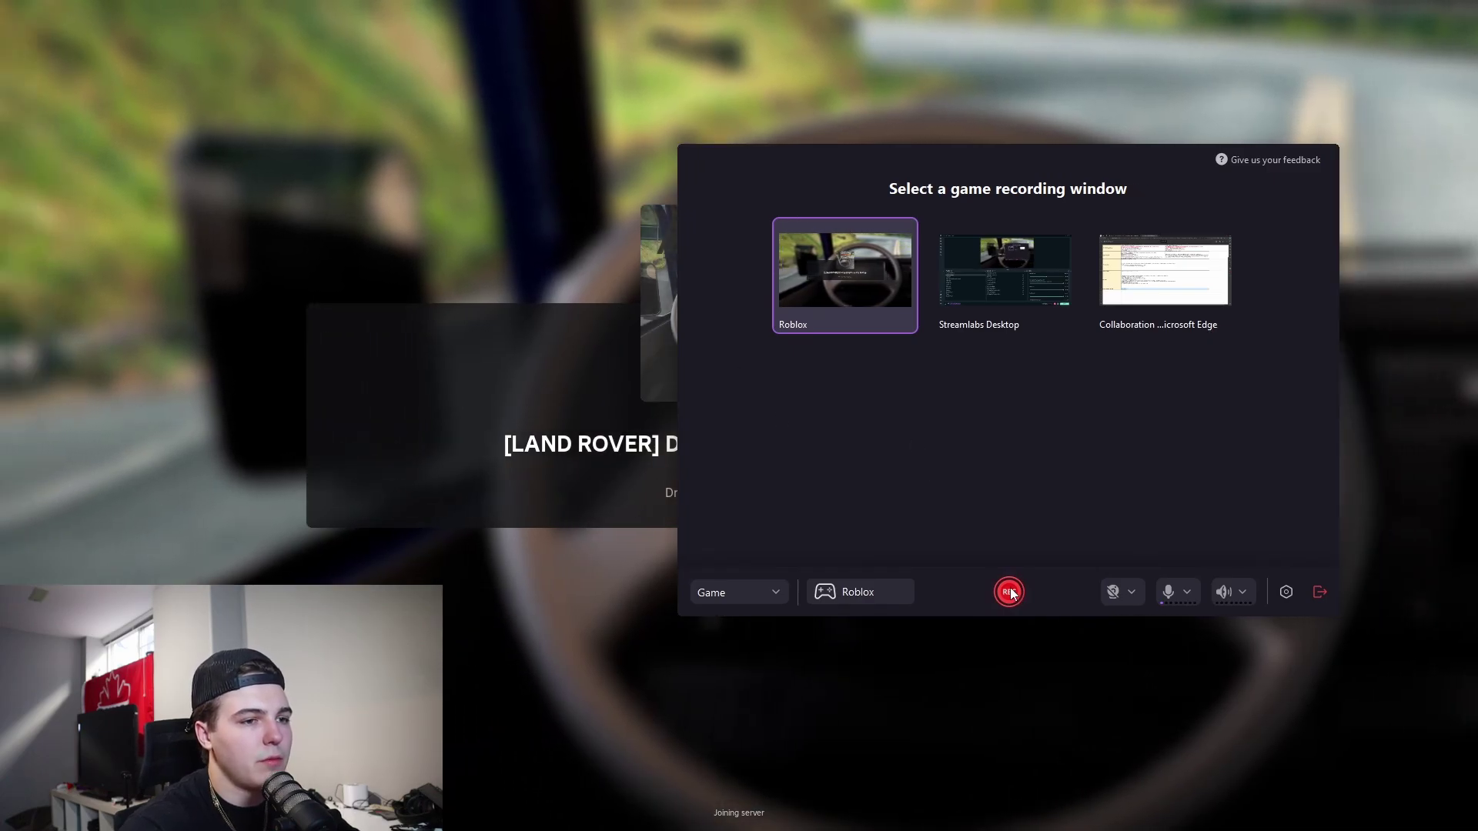
pyautogui.click(1009, 592)
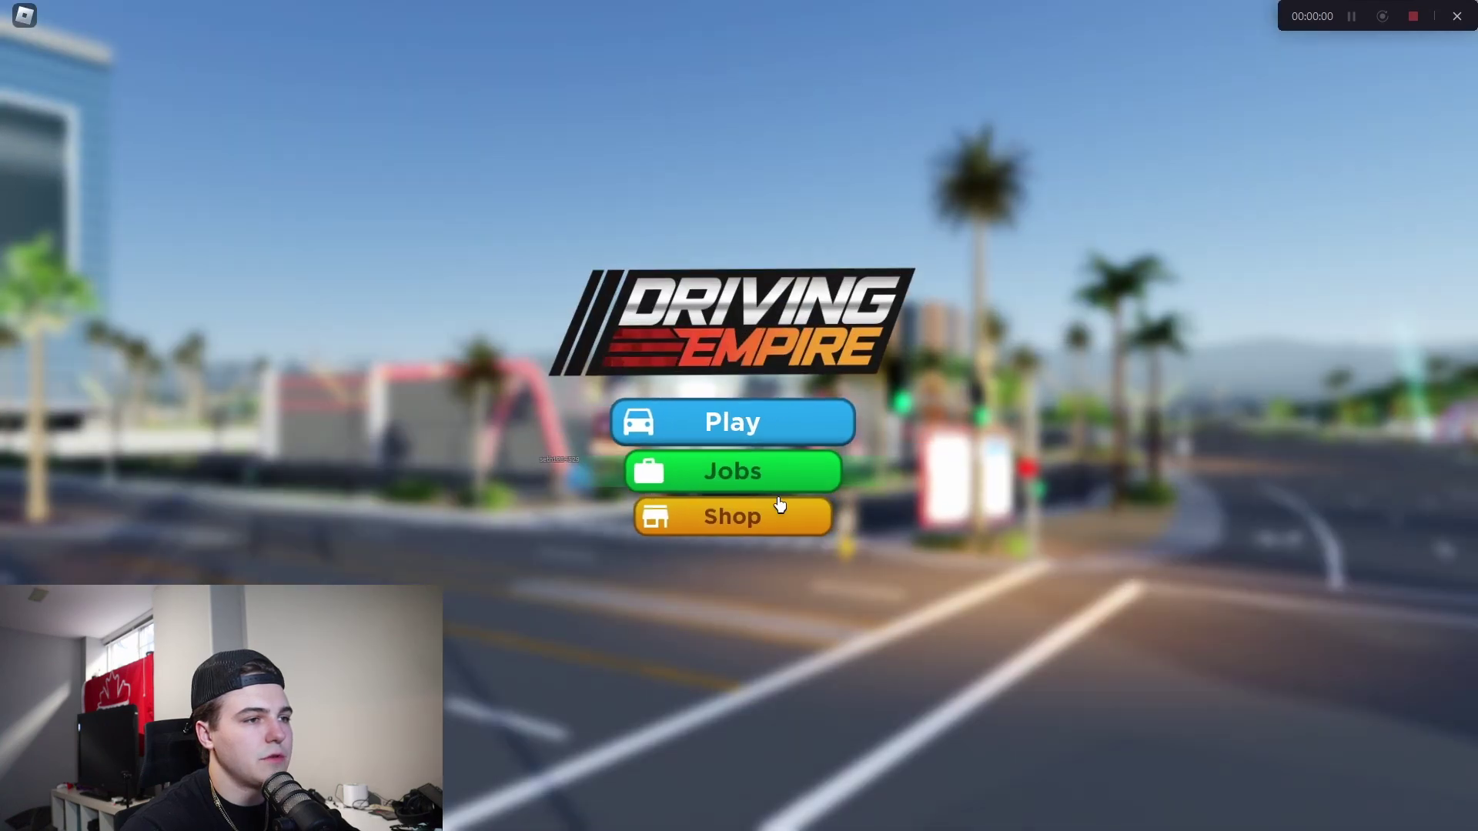
# Quit the Driving Empire game in Roblox and confirm leaving
pyautogui.click(719, 428)
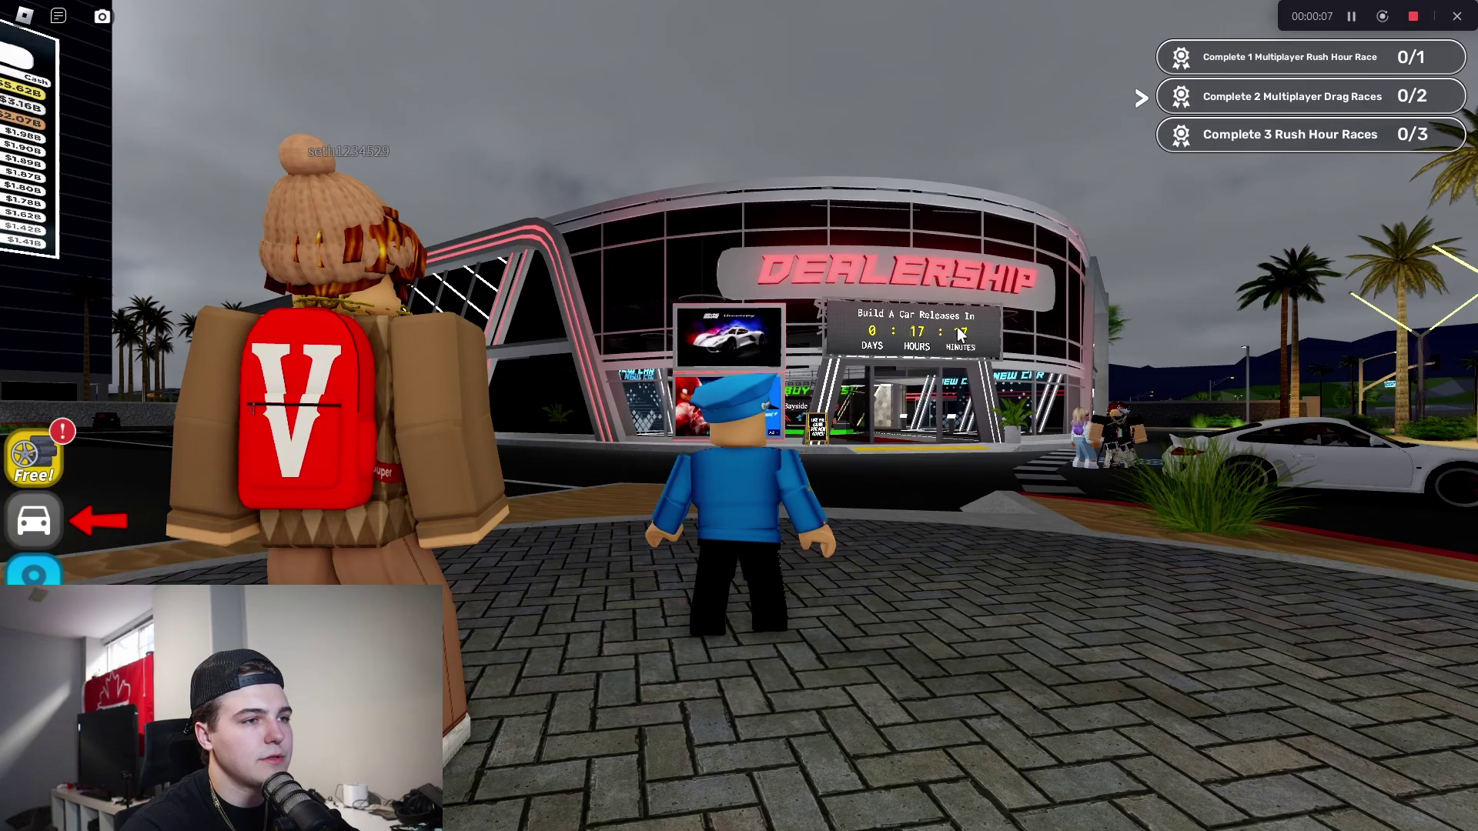
pyautogui.scroll(5, 845, 438)
pyautogui.scroll(-5, 845, 436)
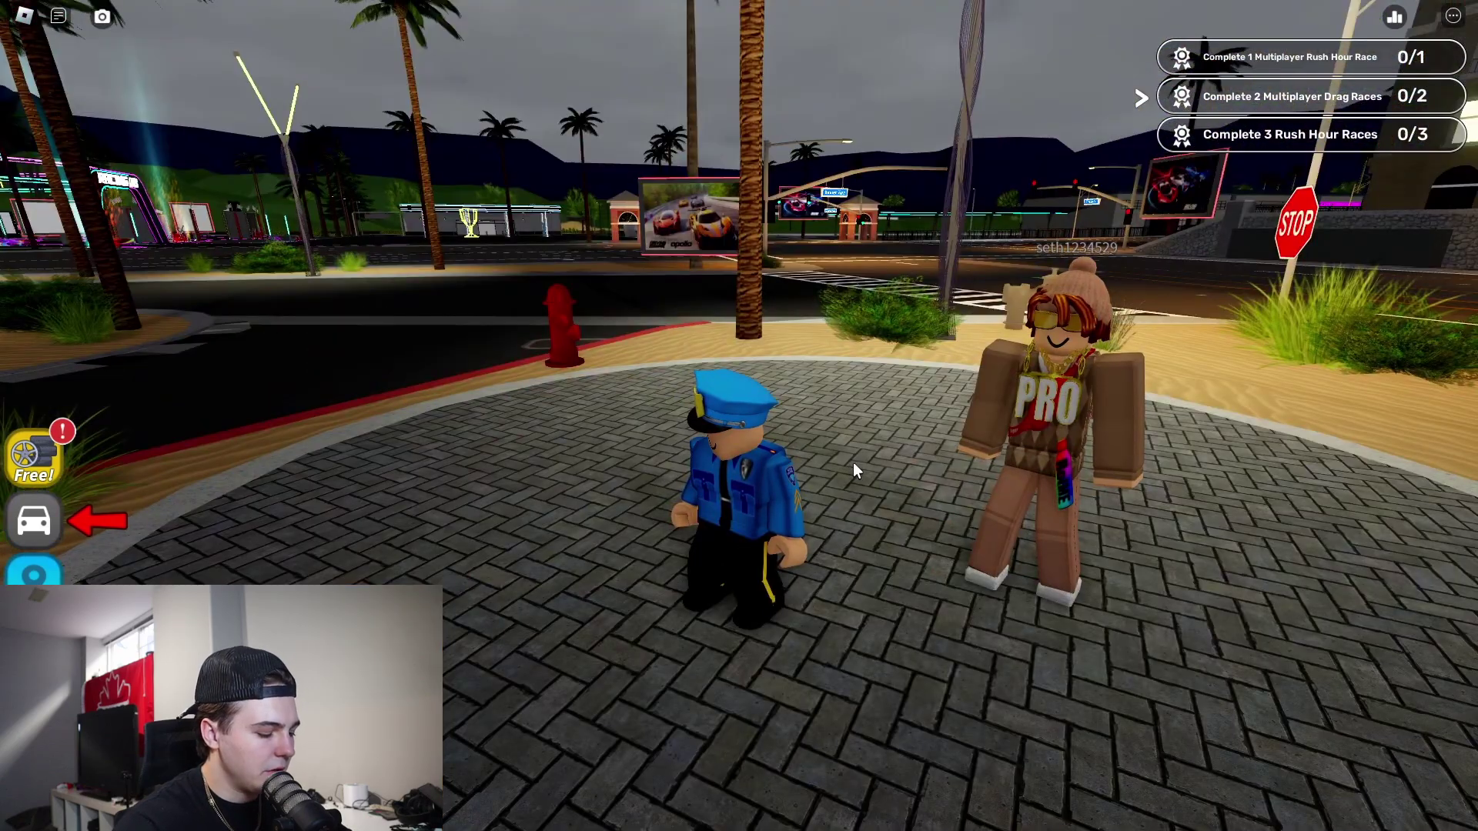
pyautogui.hotkey('alt', 'F4')
pyautogui.click(696, 522)
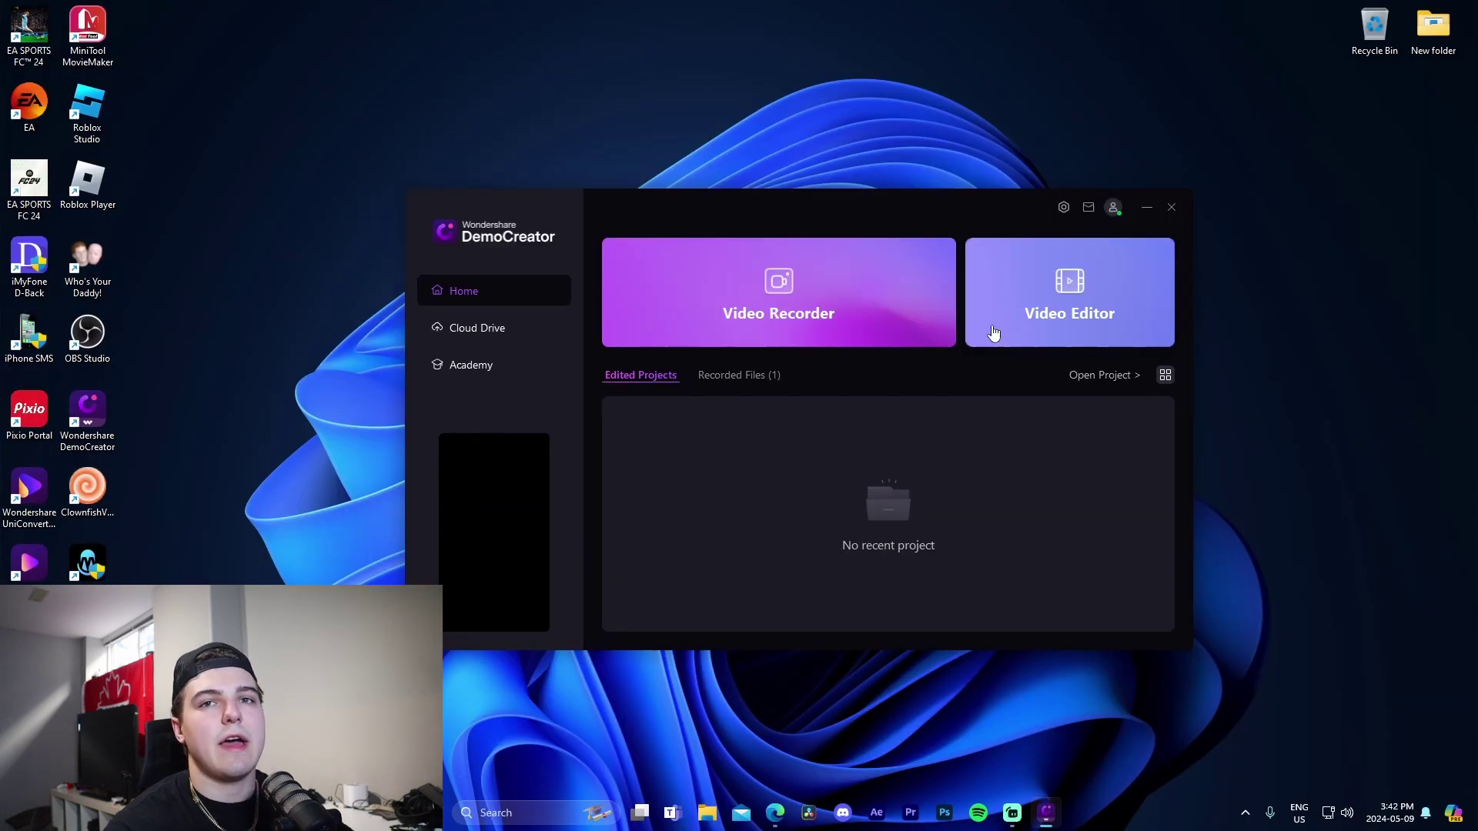
# Check the saved Roblox clip in Recorded Files, then choose Video Recorder
pyautogui.click(828, 325)
pyautogui.click(1001, 207)
pyautogui.click(774, 376)
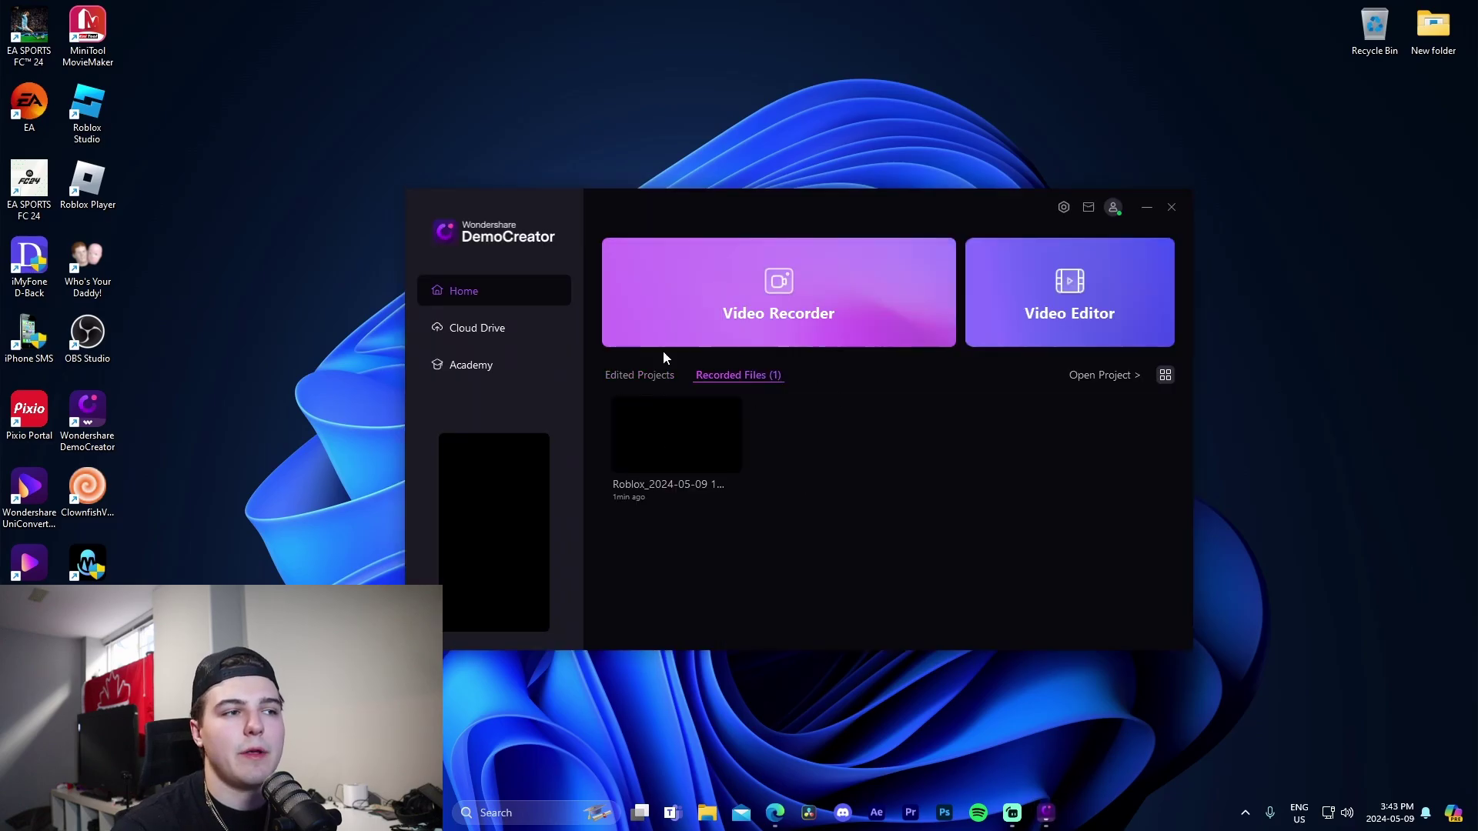
pyautogui.click(662, 331)
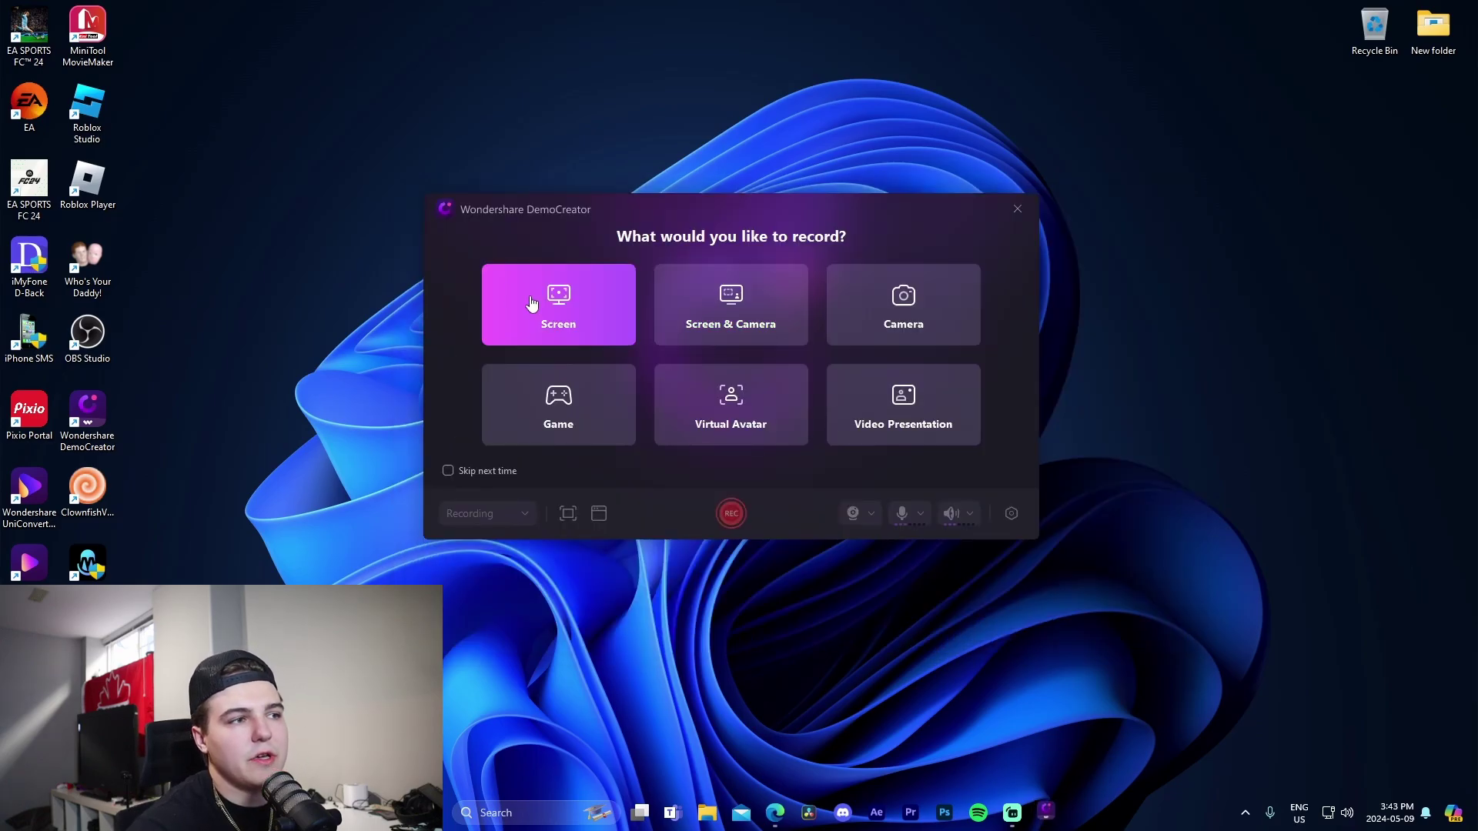
# Start a Video Presentation and share the Edge window, enlarged to fill the canvas
pyautogui.click(877, 435)
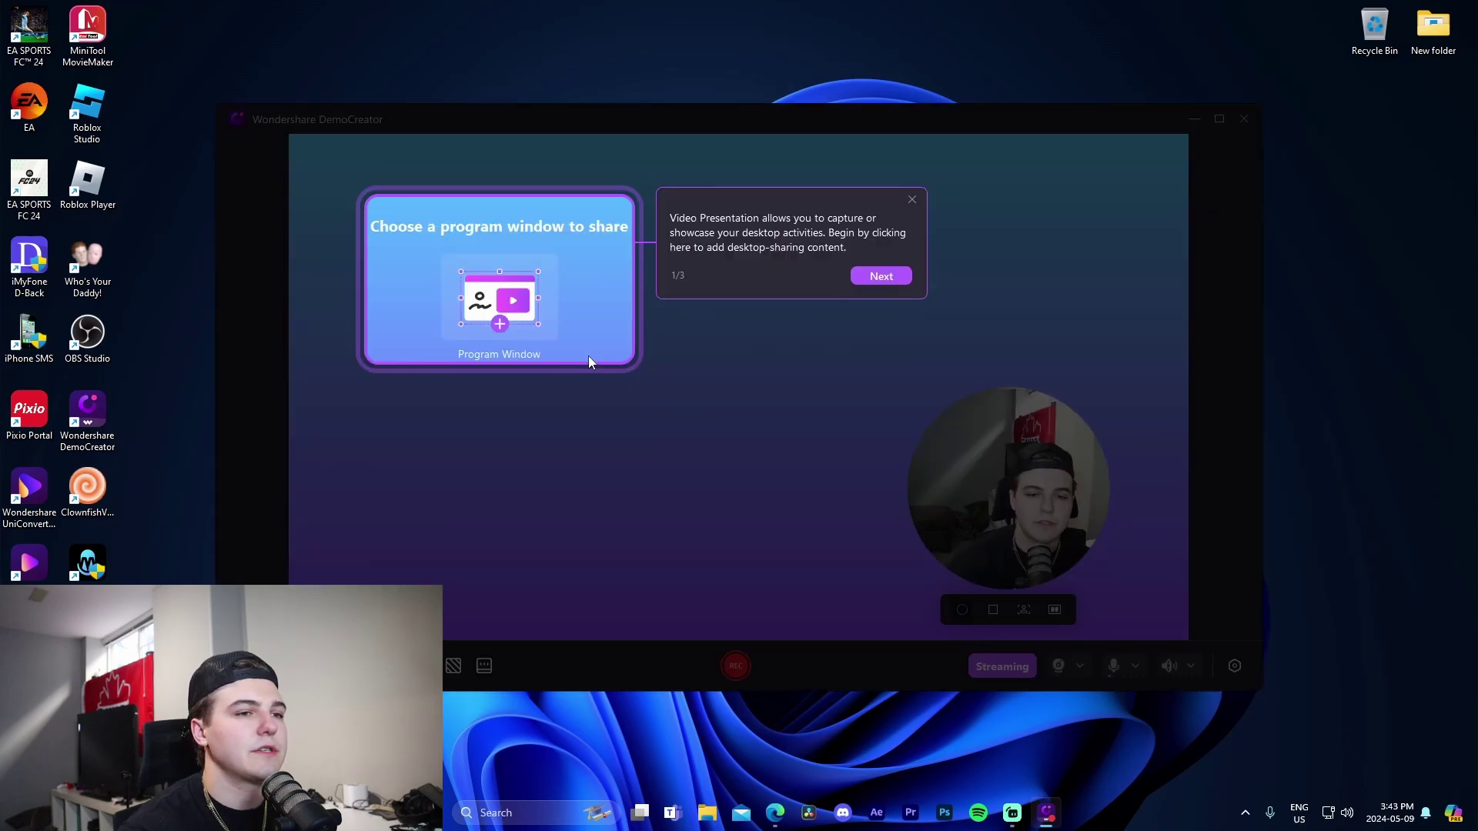
pyautogui.click(913, 199)
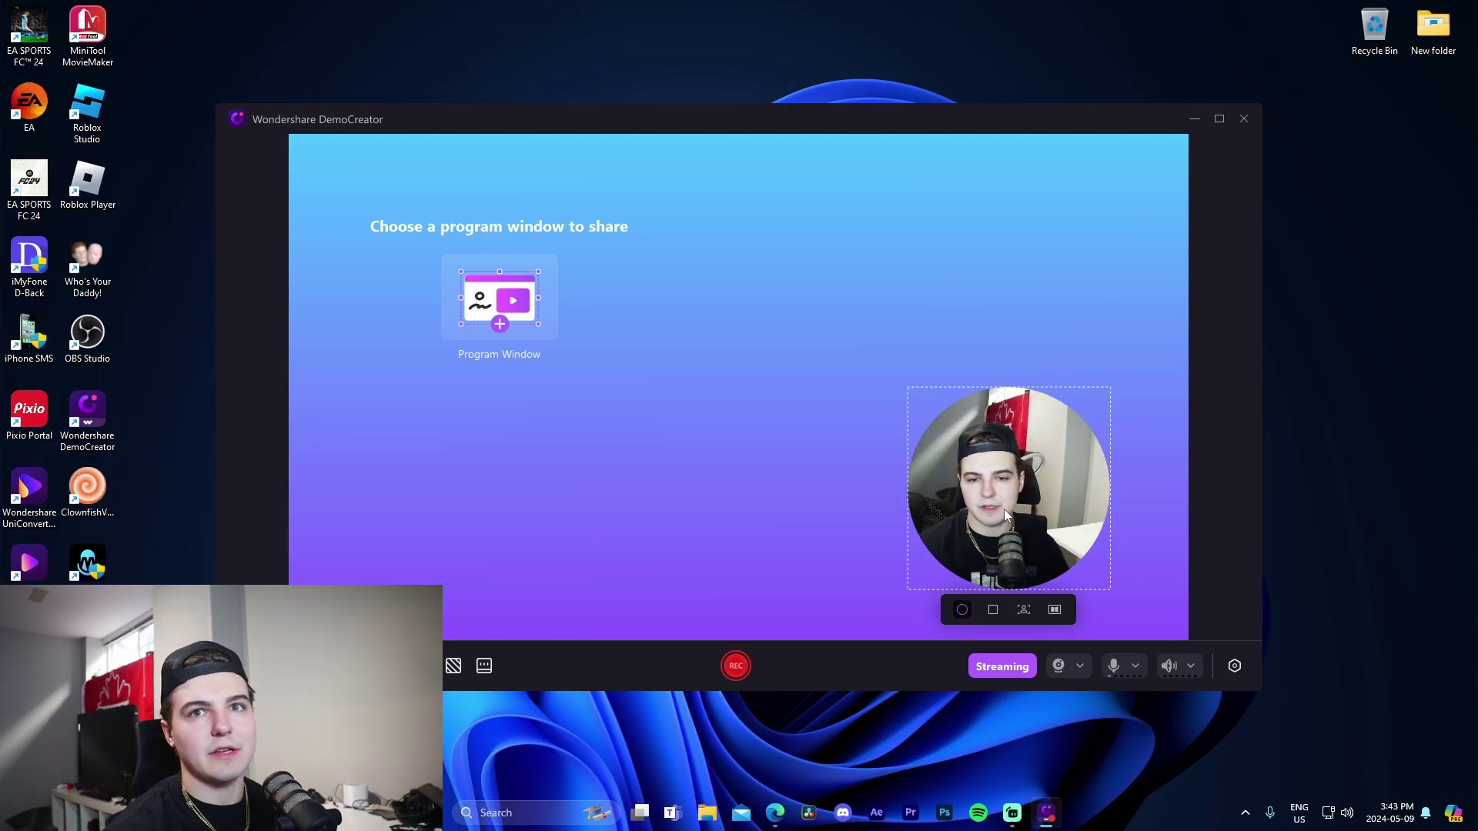
pyautogui.click(495, 291)
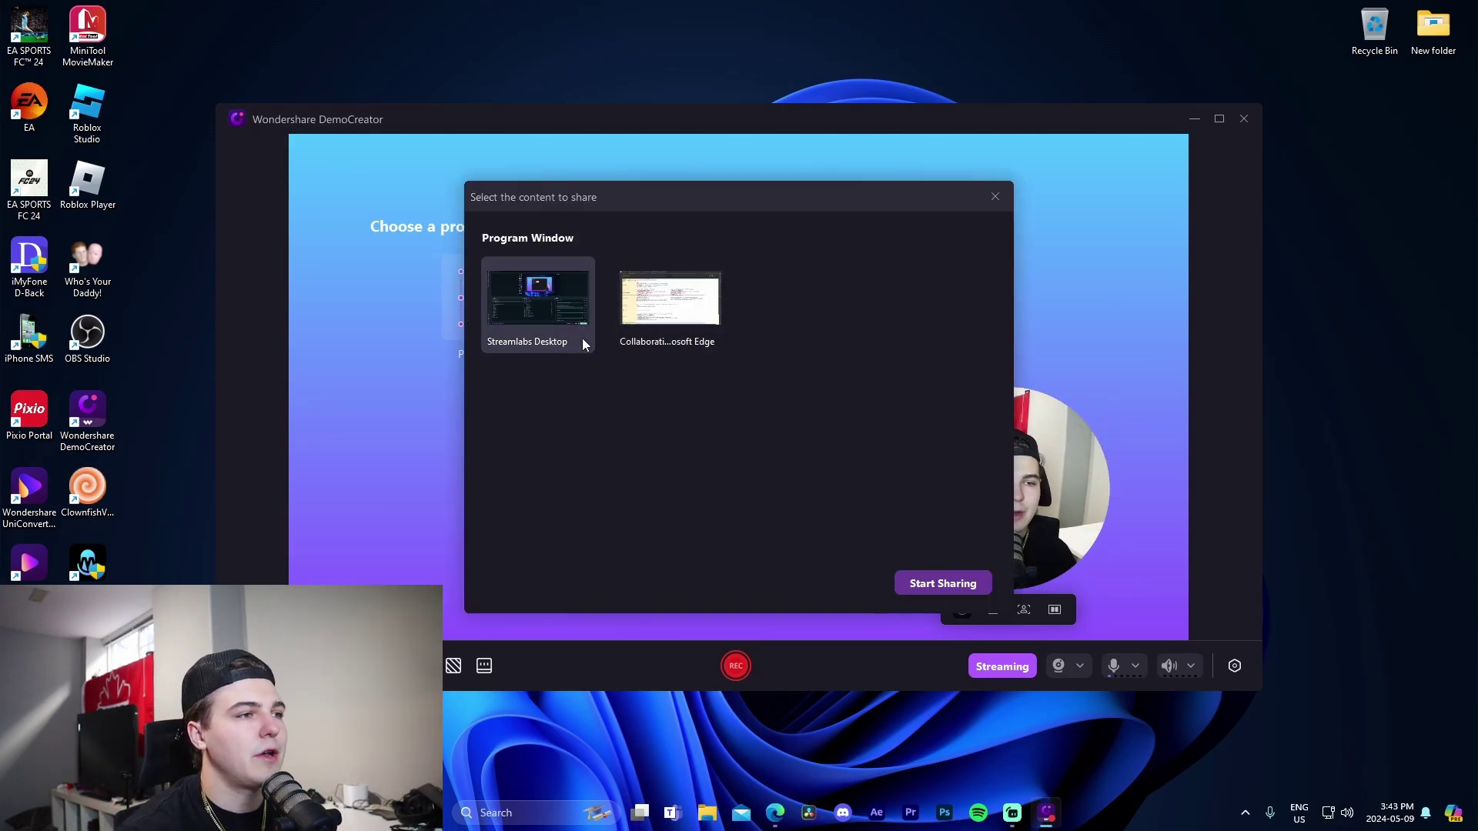
pyautogui.click(927, 588)
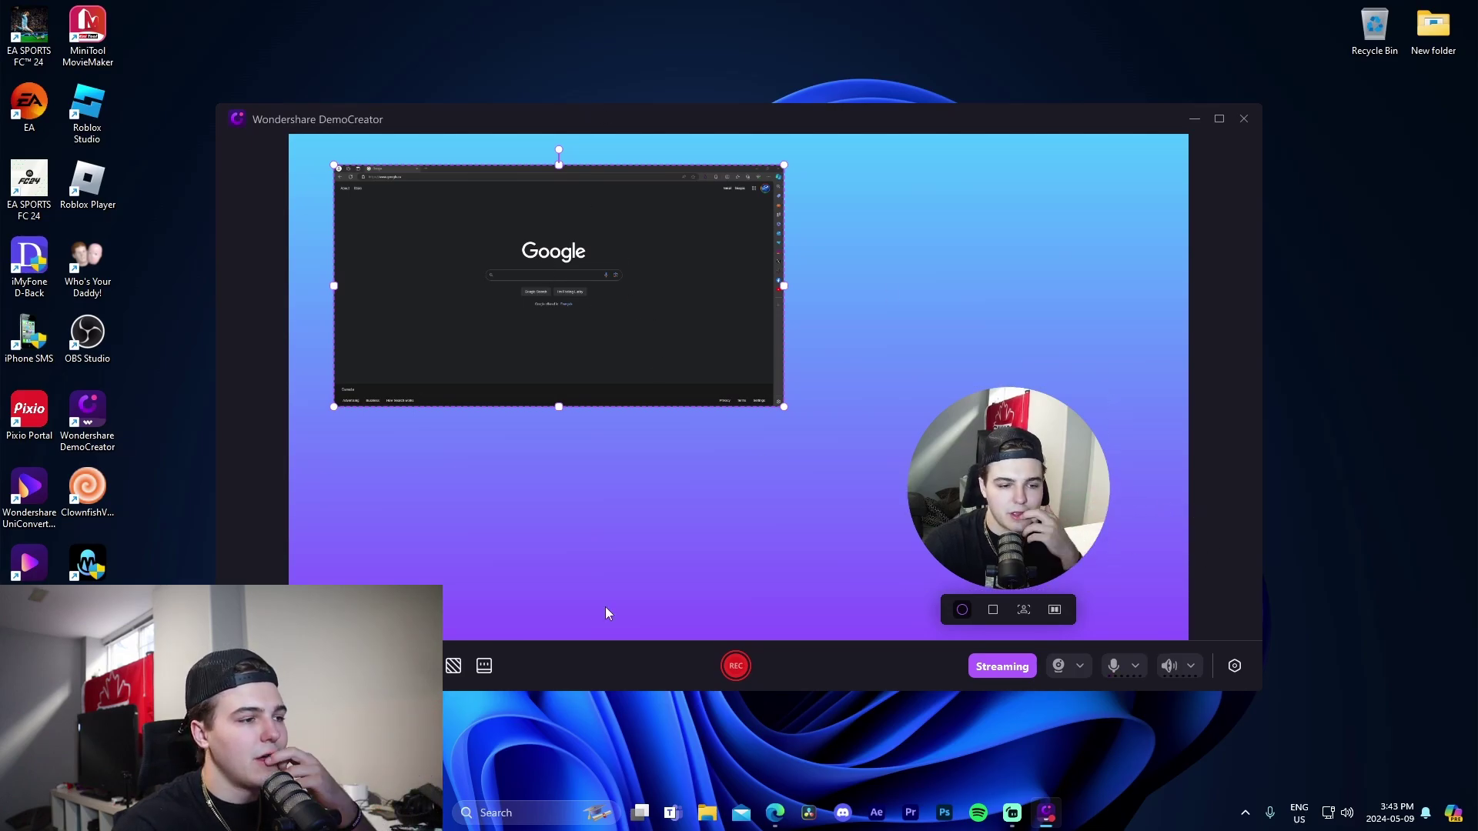
pyautogui.doubleClick(762, 346)
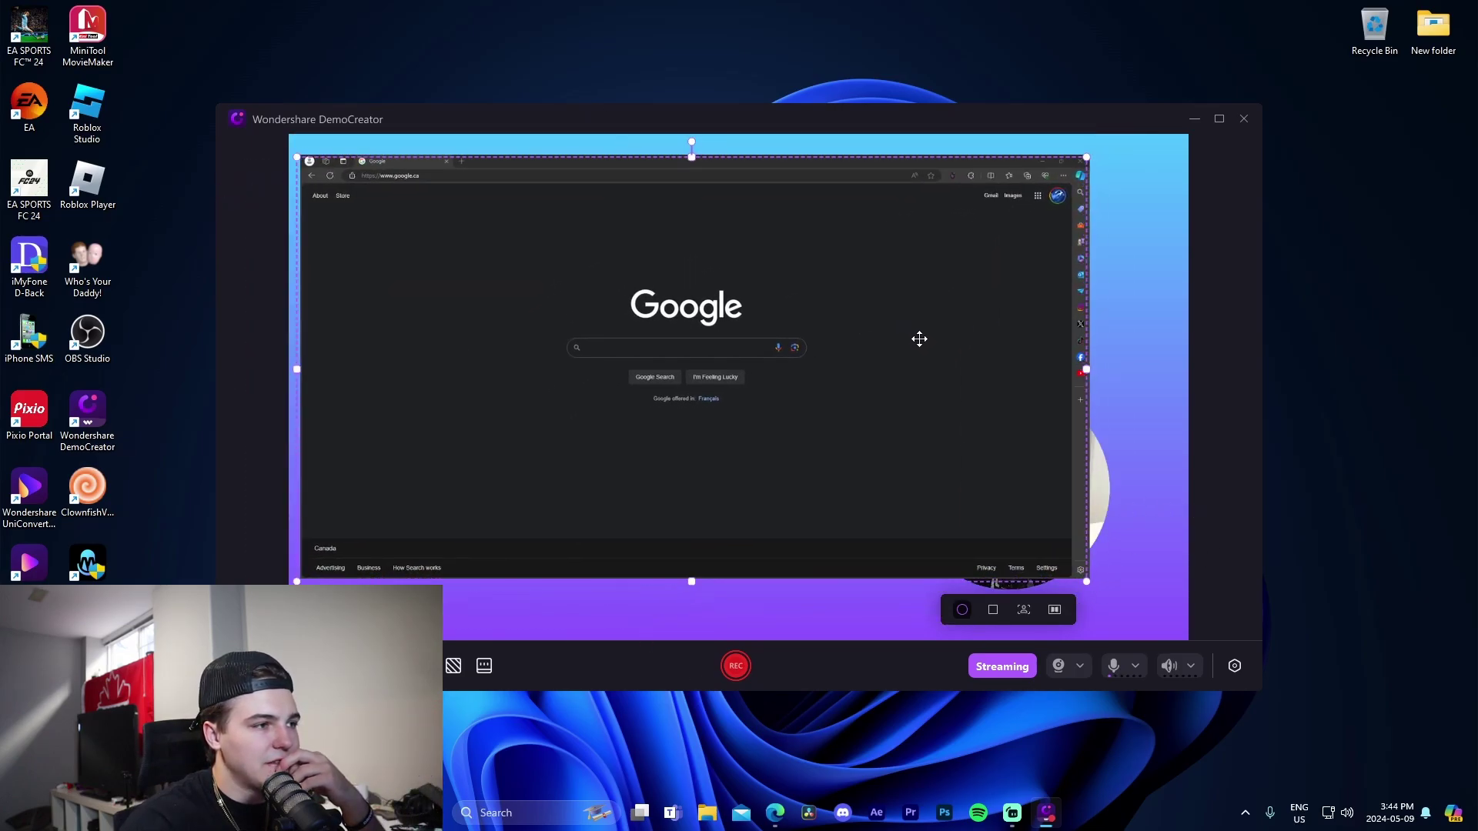
# Move the webcam bubble lower right and try mirror and shape toggles, keeping it circular
pyautogui.click(1101, 477)
pyautogui.moveTo(1161, 475); pyautogui.dragTo(1203, 501)
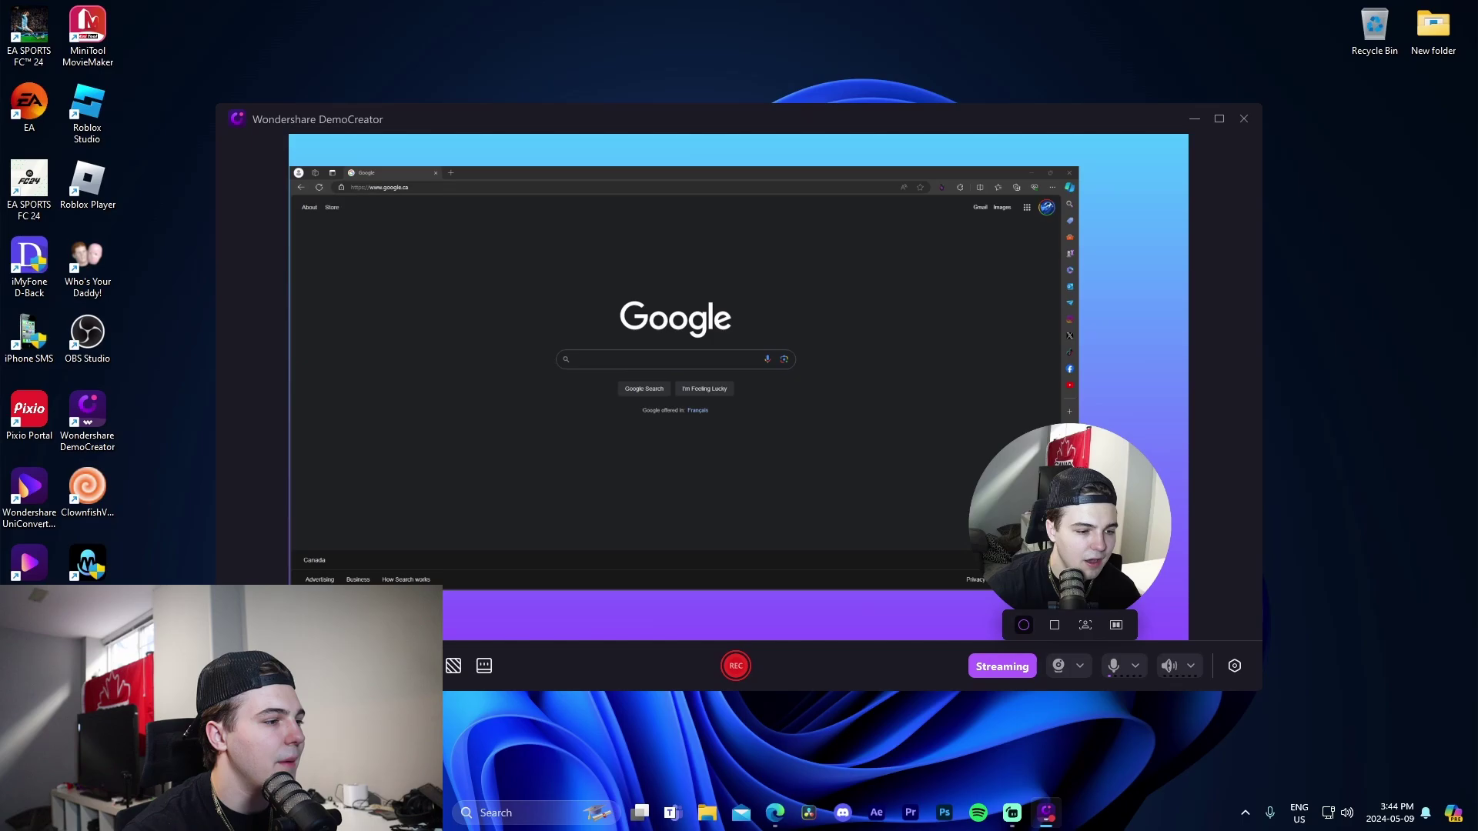
pyautogui.click(1117, 625)
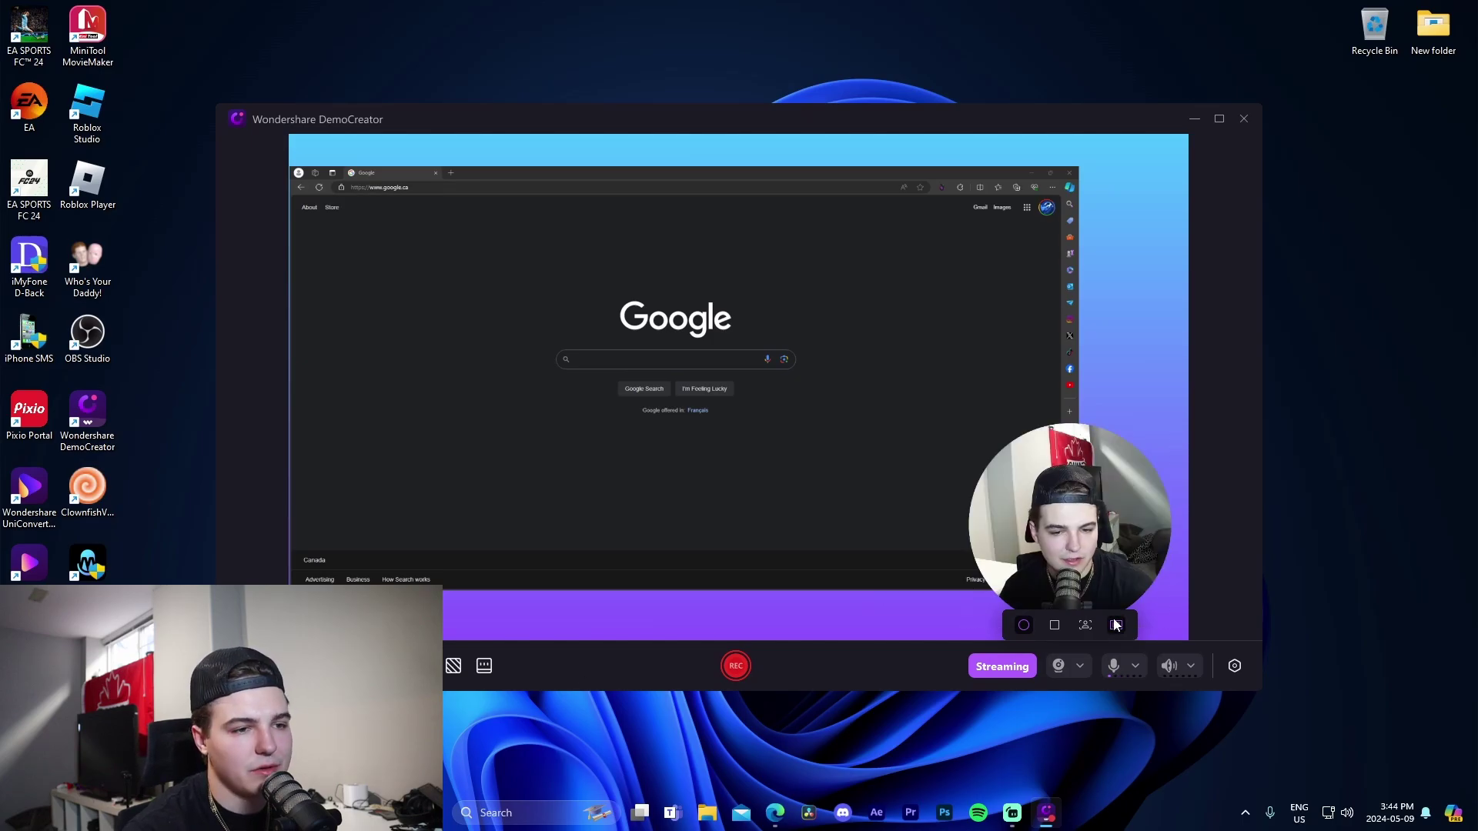
pyautogui.click(1055, 625)
pyautogui.click(1025, 625)
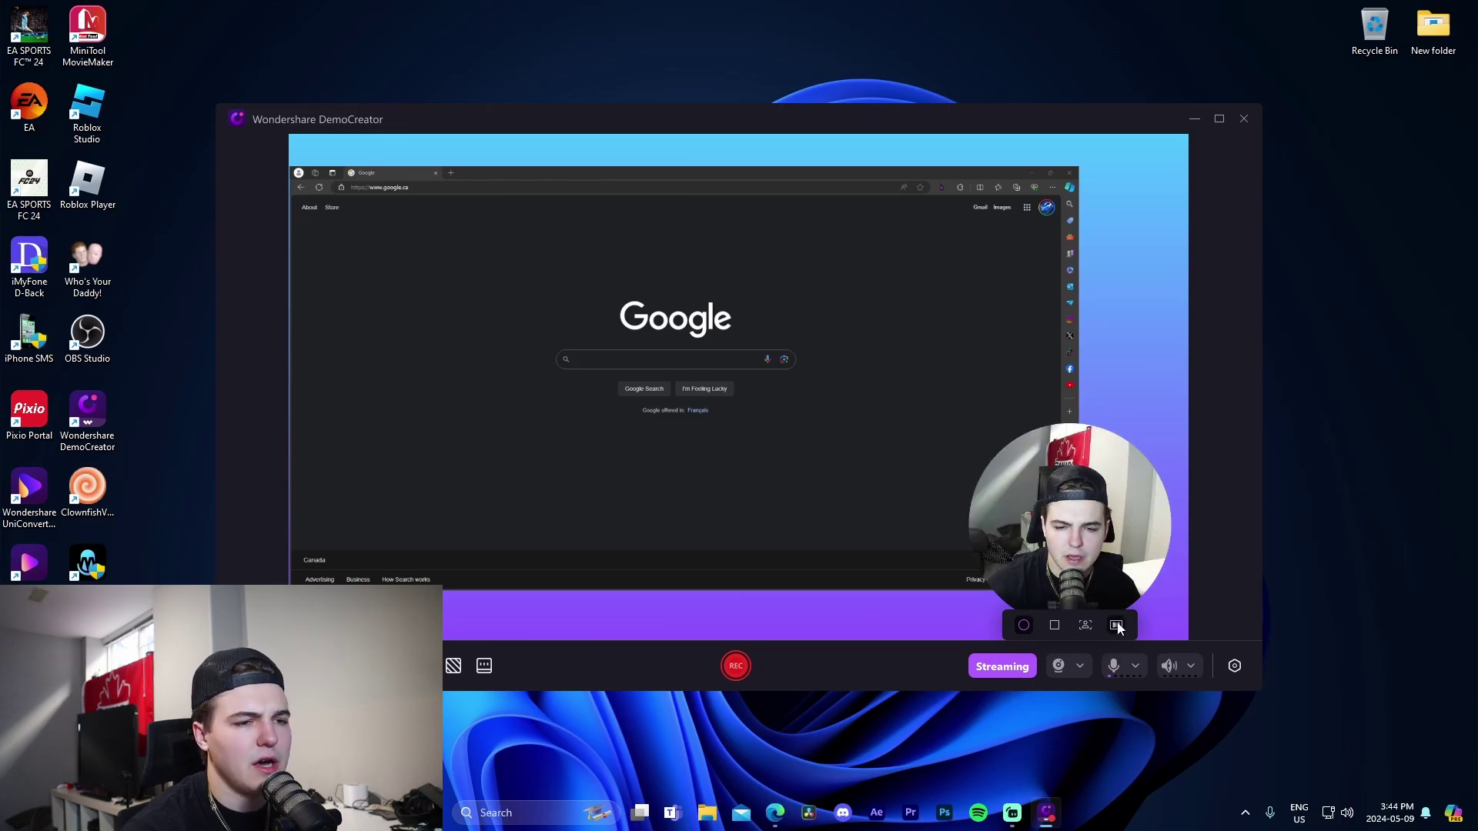
pyautogui.click(1115, 626)
pyautogui.click(1116, 625)
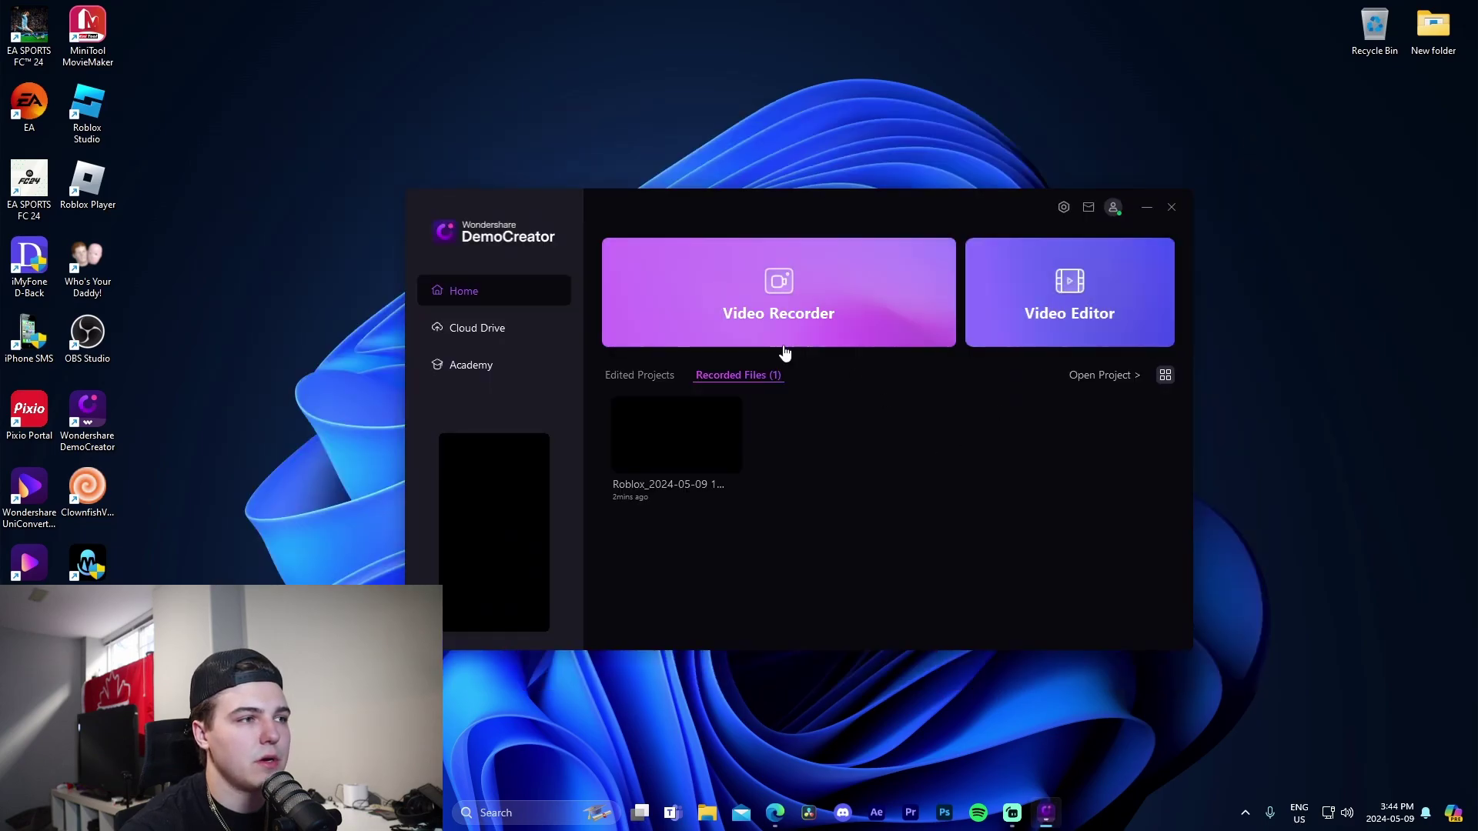
# Record a roughly 6-second webcam-only clip in Camera mode and stop it
pyautogui.click(784, 339)
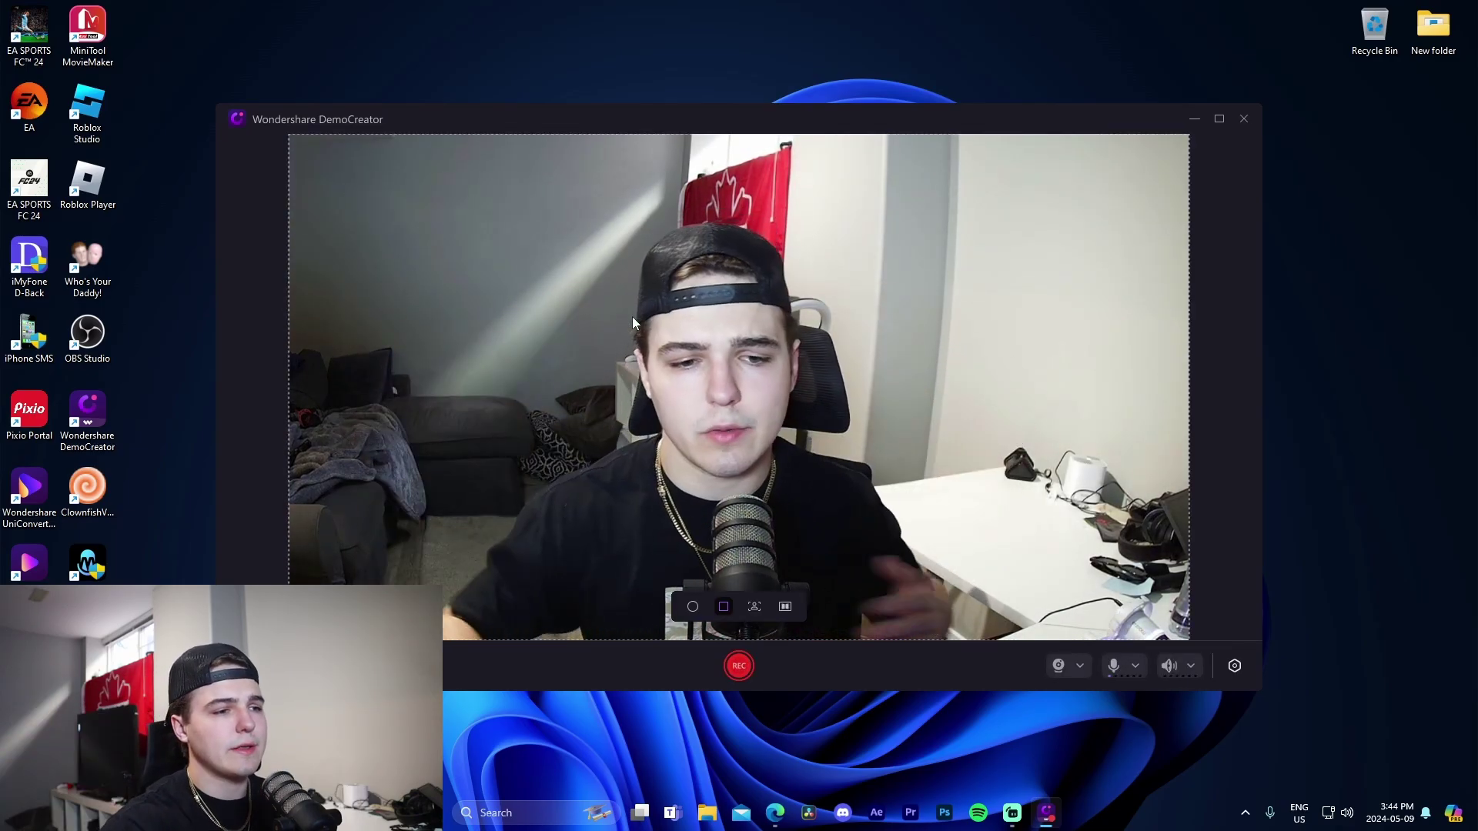
pyautogui.click(741, 668)
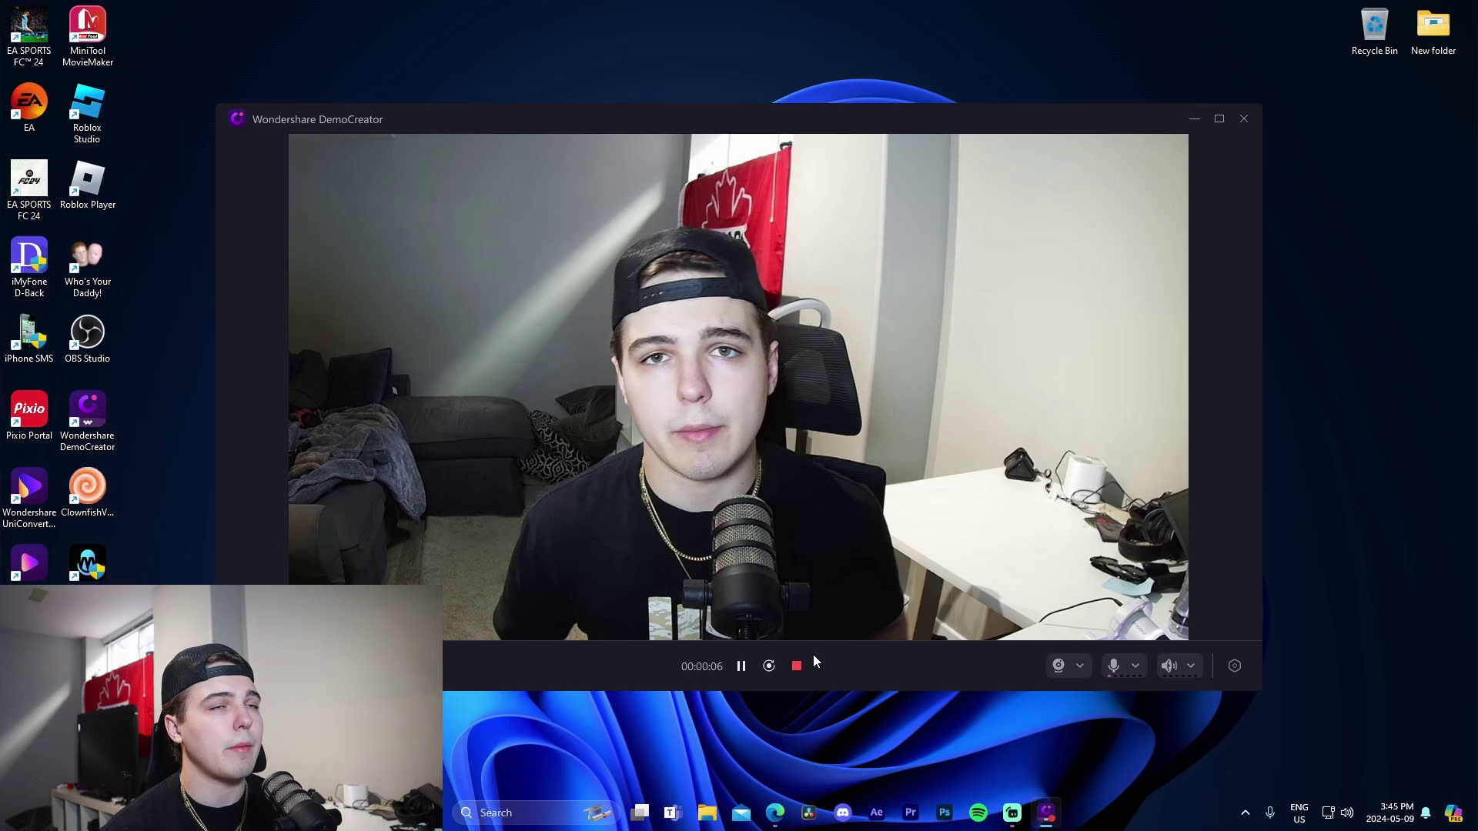
pyautogui.click(801, 665)
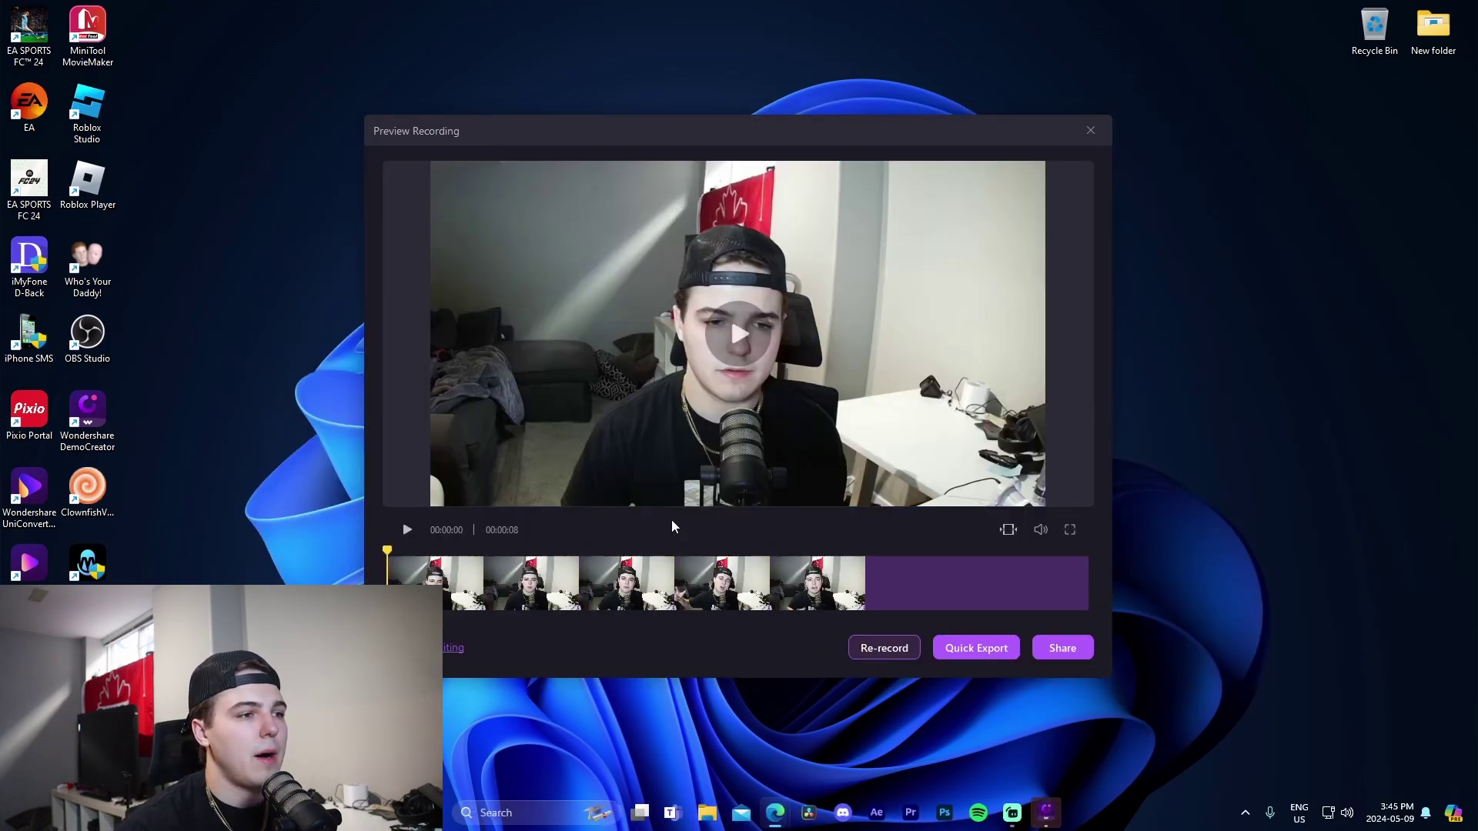
# Preview the new webcam recording and quick-export it
pyautogui.click(723, 330)
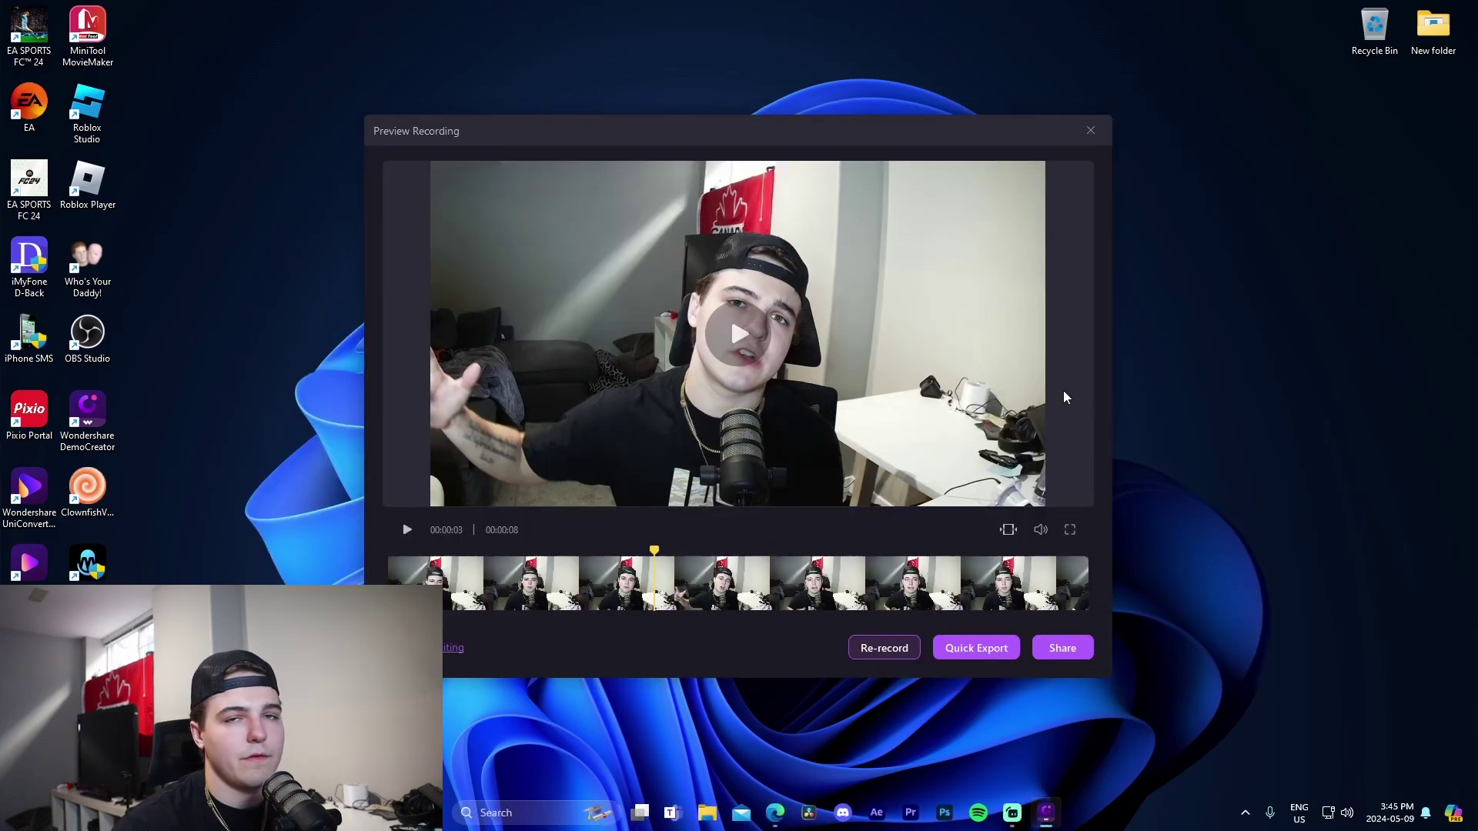
pyautogui.click(969, 650)
pyautogui.click(932, 469)
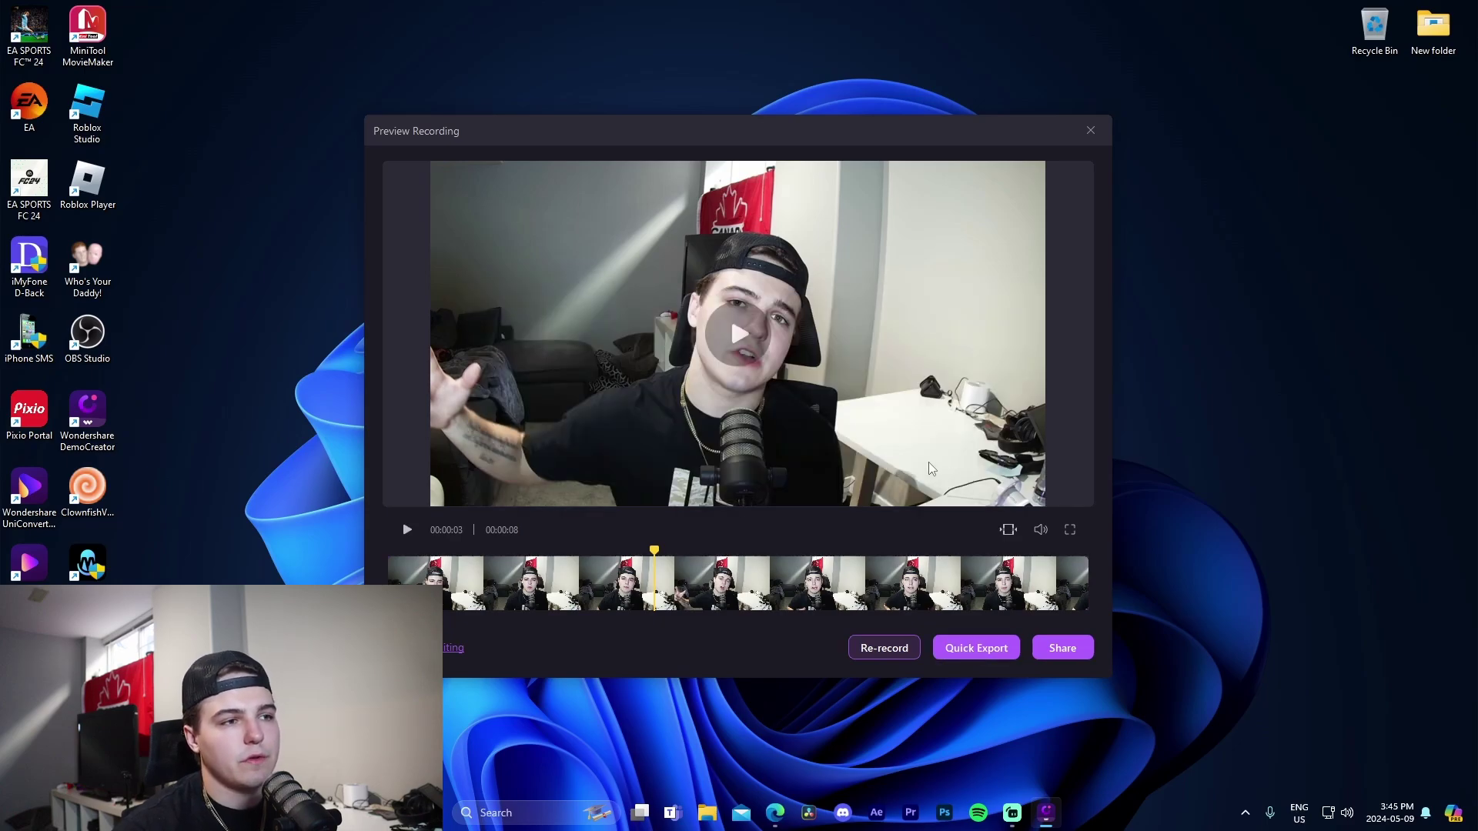
# Play the exported clip from ExportFiles, then close the player, folder and preview
pyautogui.doubleClick(831, 215)
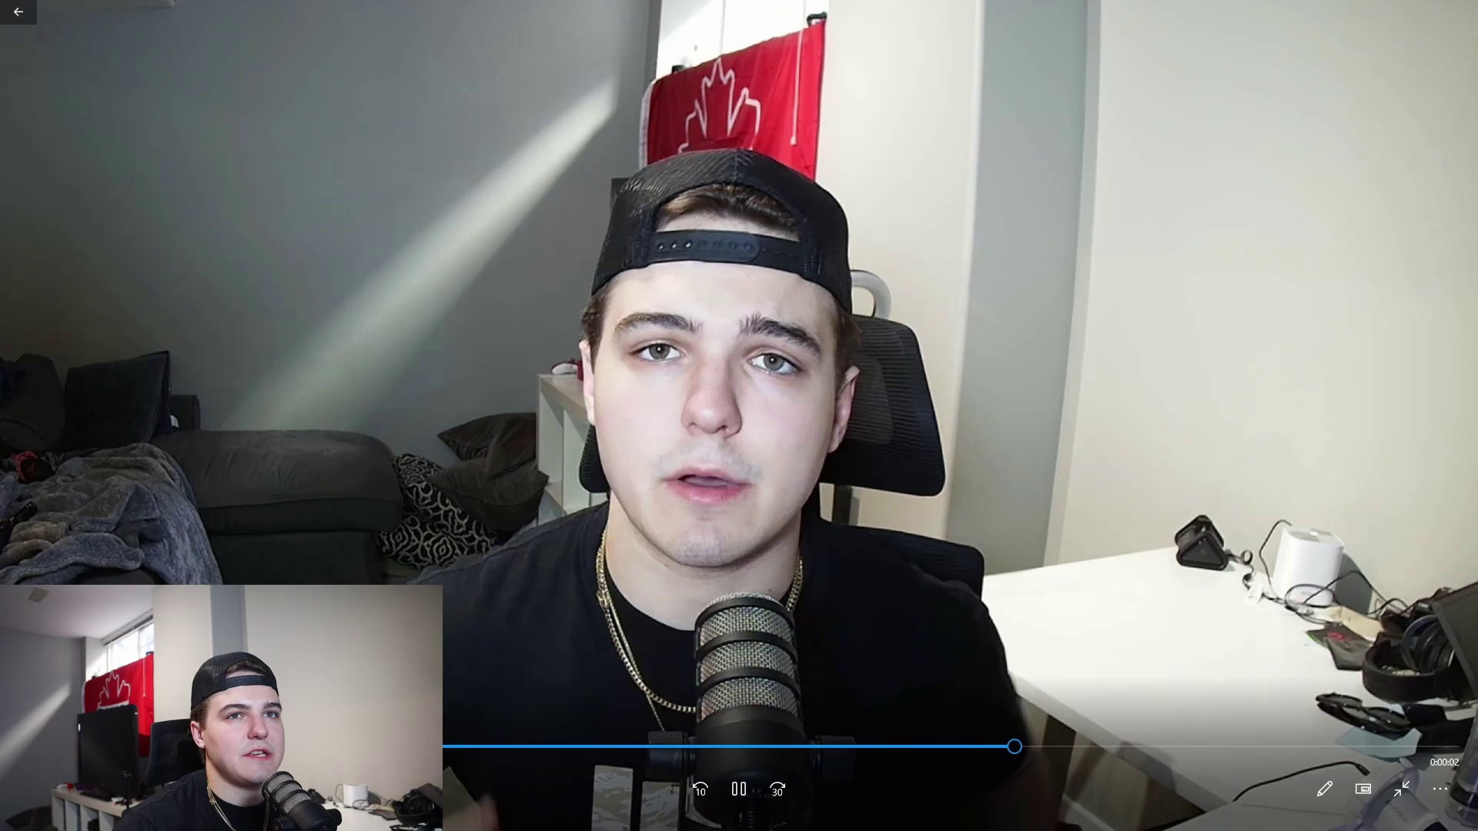
pyautogui.click(1459, 12)
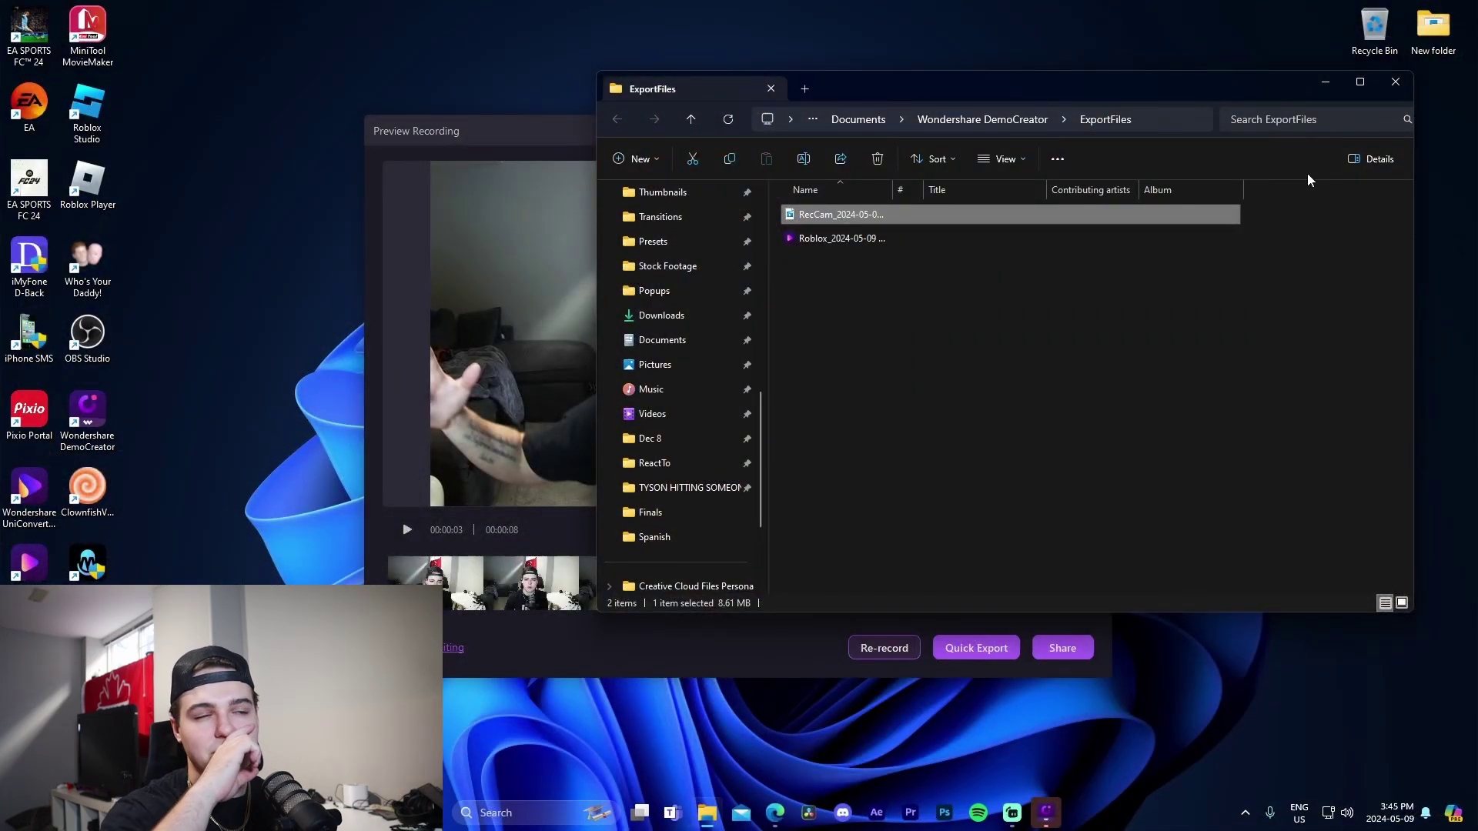
pyautogui.click(1395, 82)
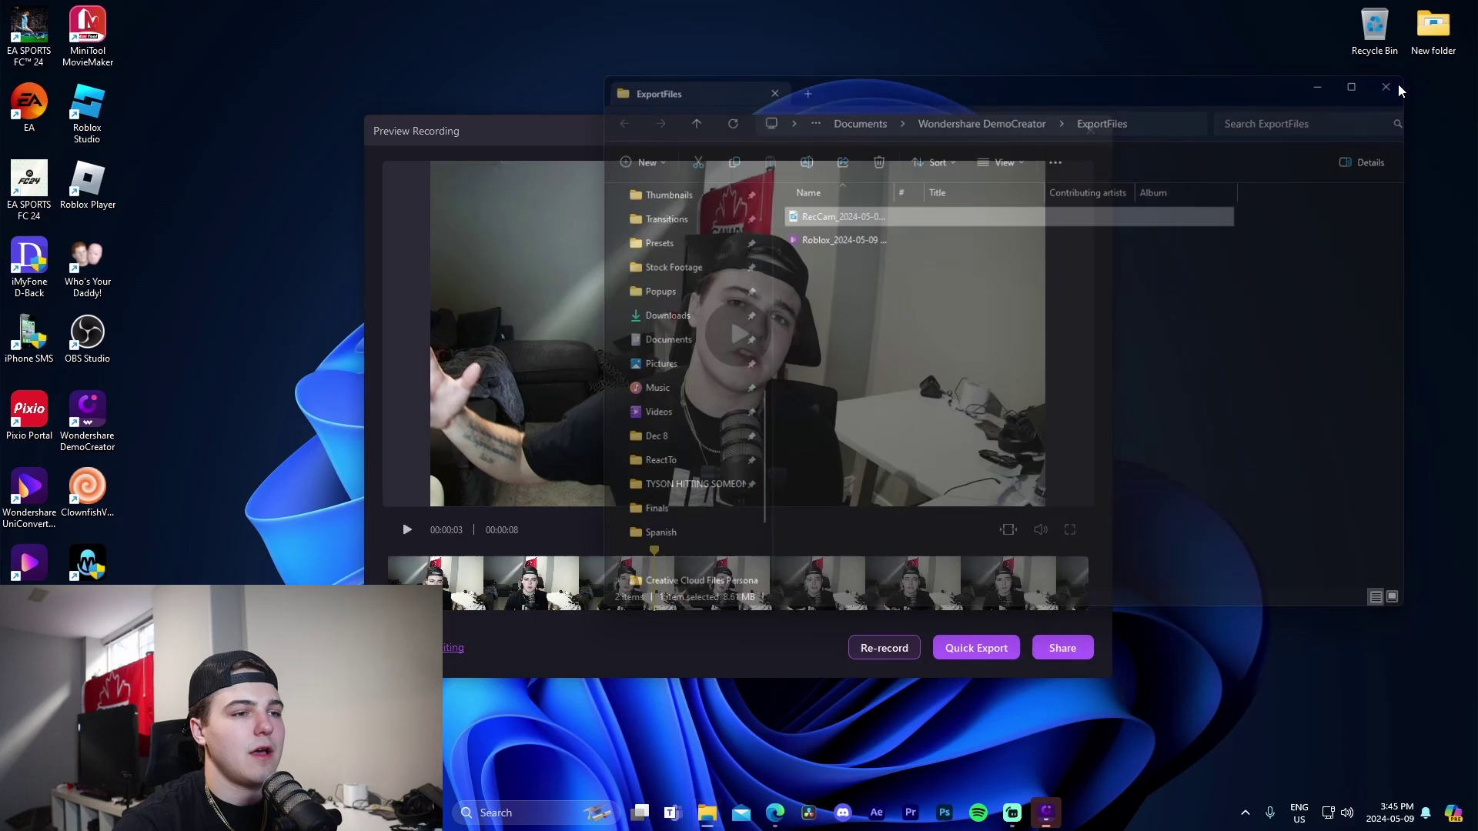
pyautogui.click(1091, 132)
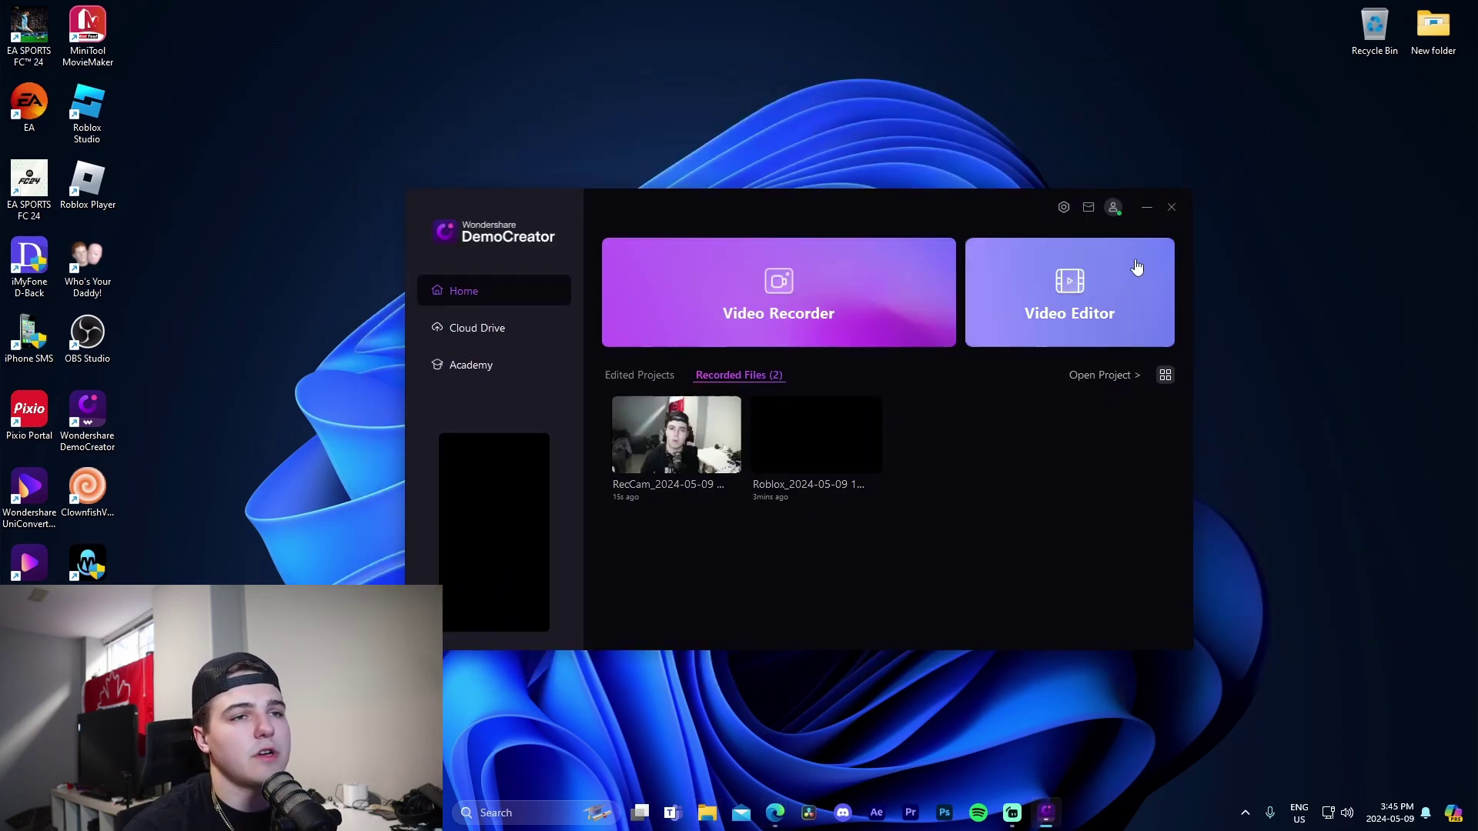
# Open the Video Editor, dismiss its annotations guide, and relaunch DemoCreator from a Start search for 'de'
pyautogui.click(1116, 280)
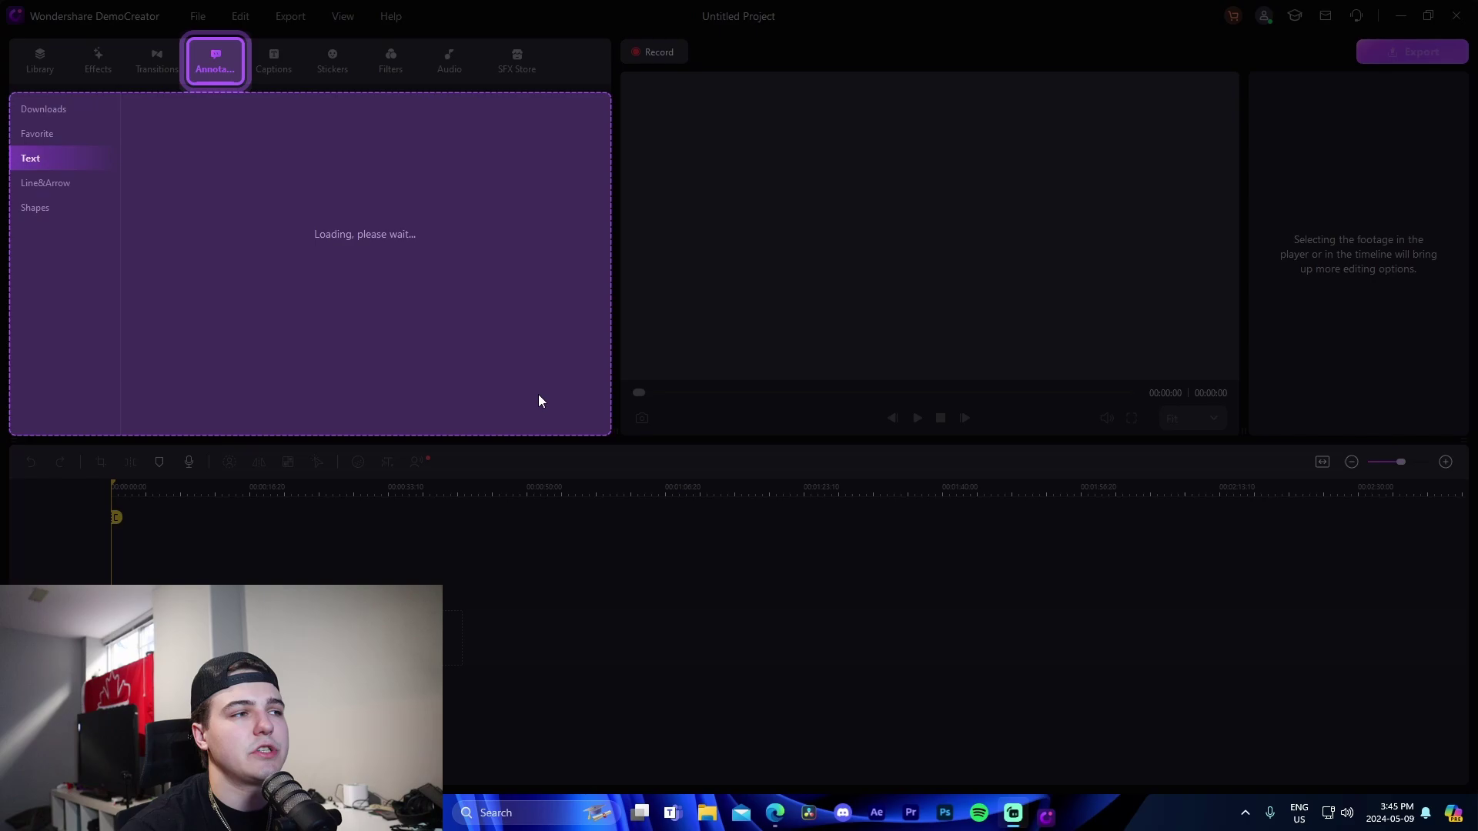
pyautogui.click(1133, 108)
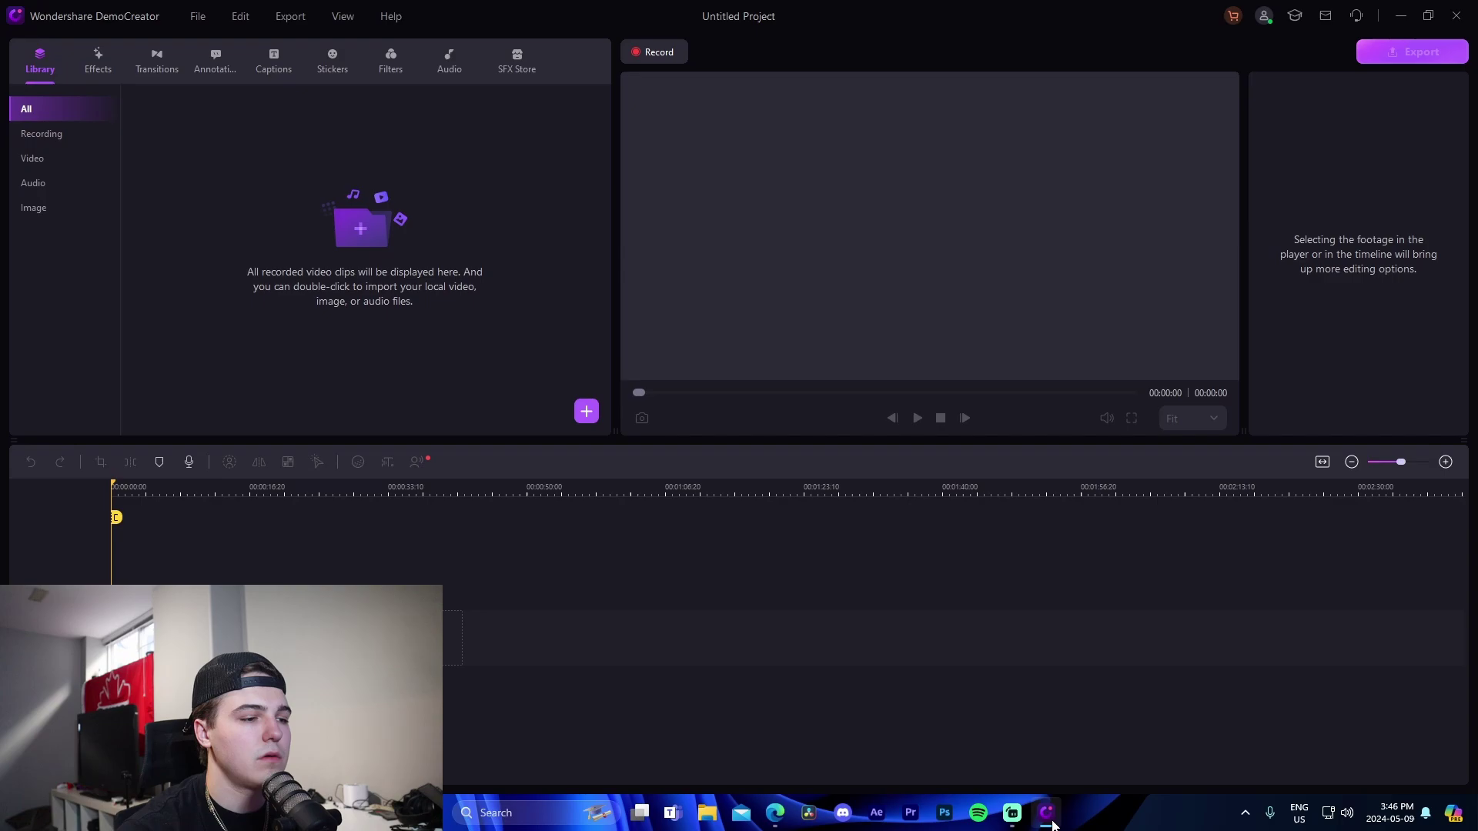
pyautogui.click(523, 813)
pyautogui.write('de')
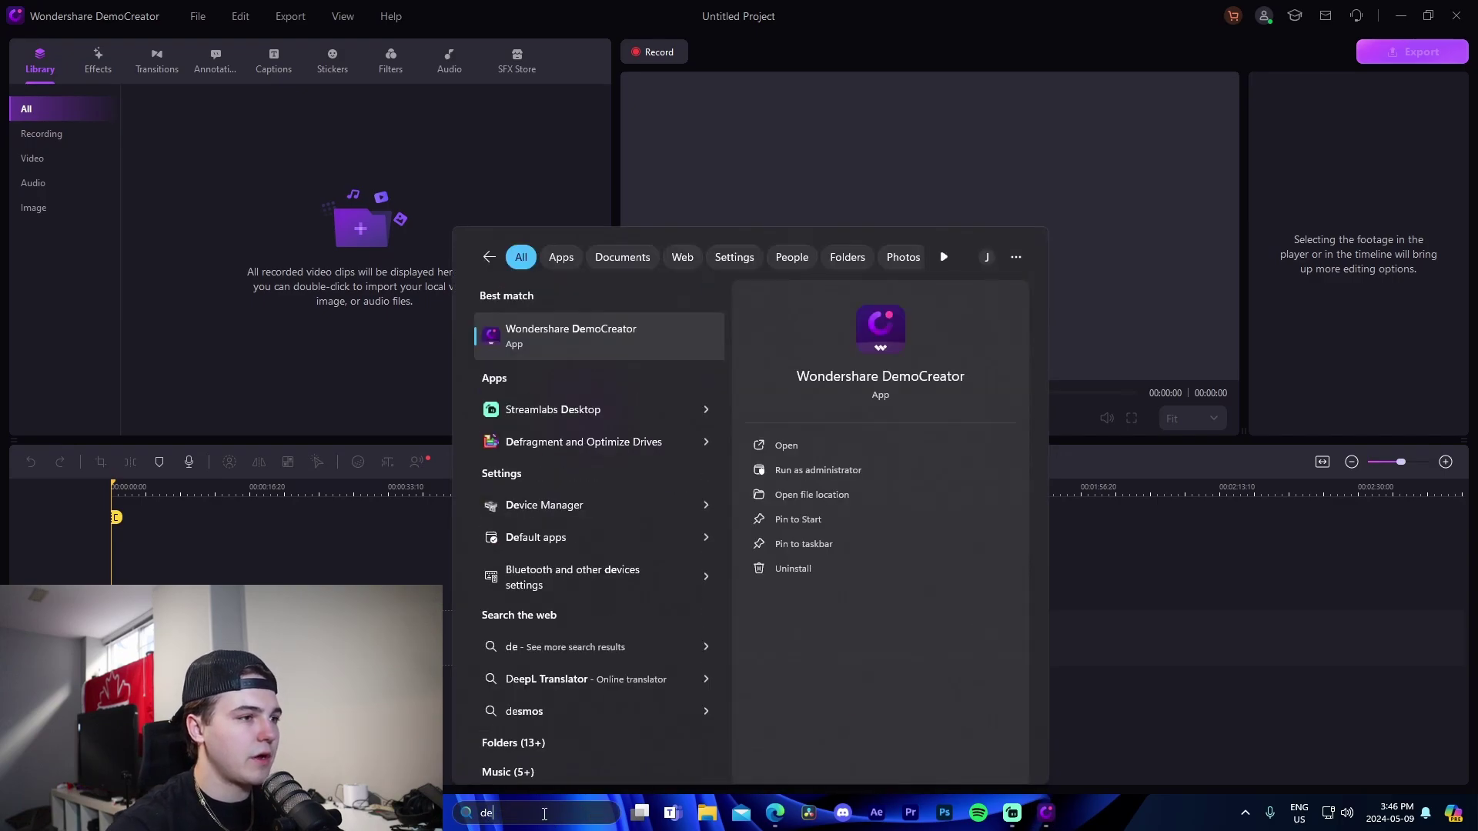
pyautogui.click(534, 335)
# Edit the recorded RecCam webcam clip in the editor, then close it so the project autosaves
pyautogui.rightClick(676, 455)
pyautogui.click(732, 478)
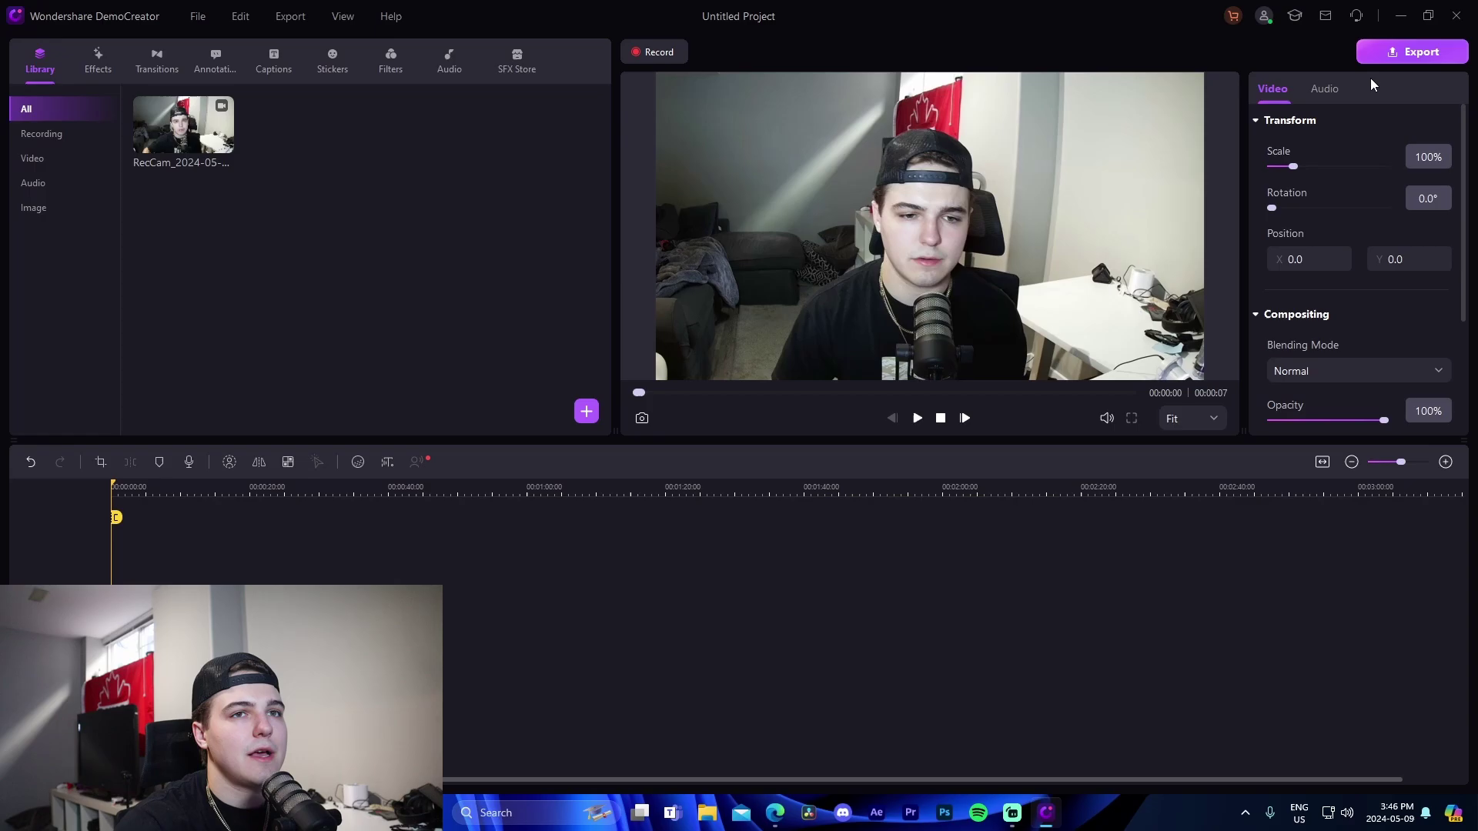
pyautogui.click(1456, 16)
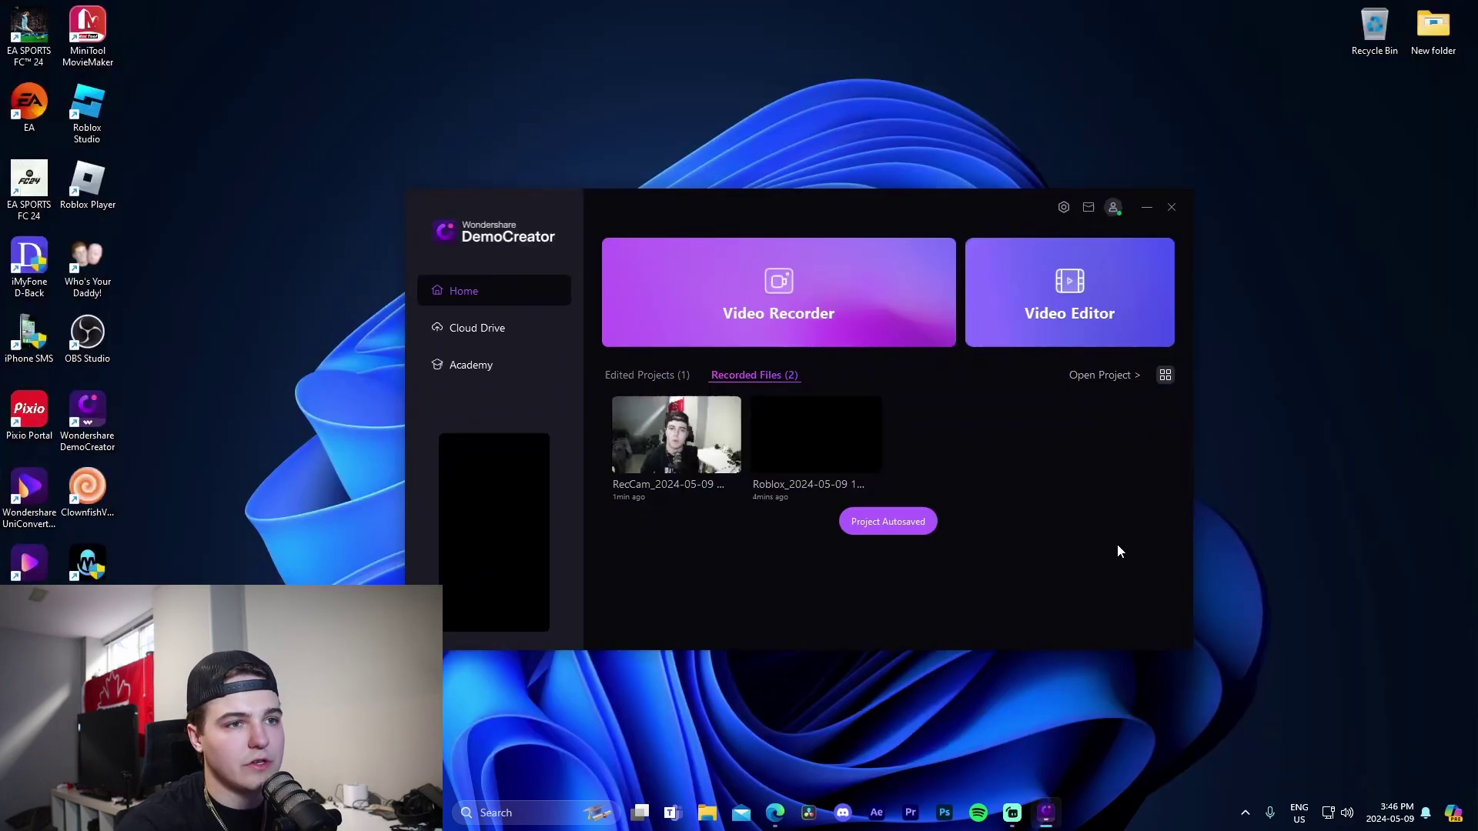